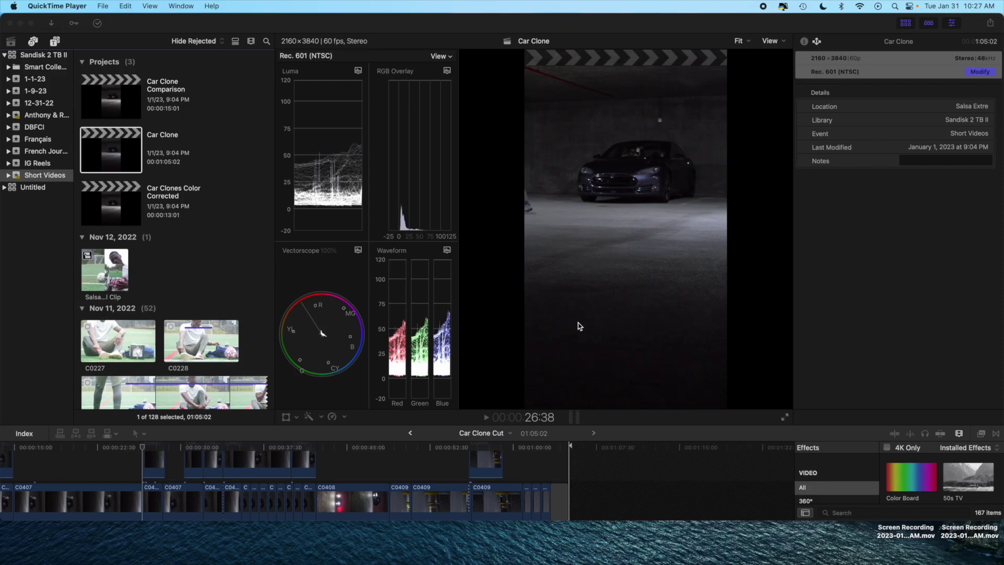
# Bring Final Cut Pro forward, enlarge its window, and fit the whole Car Clone Cut project in the timeline
pyautogui.hscroll(-5, 105, 479)
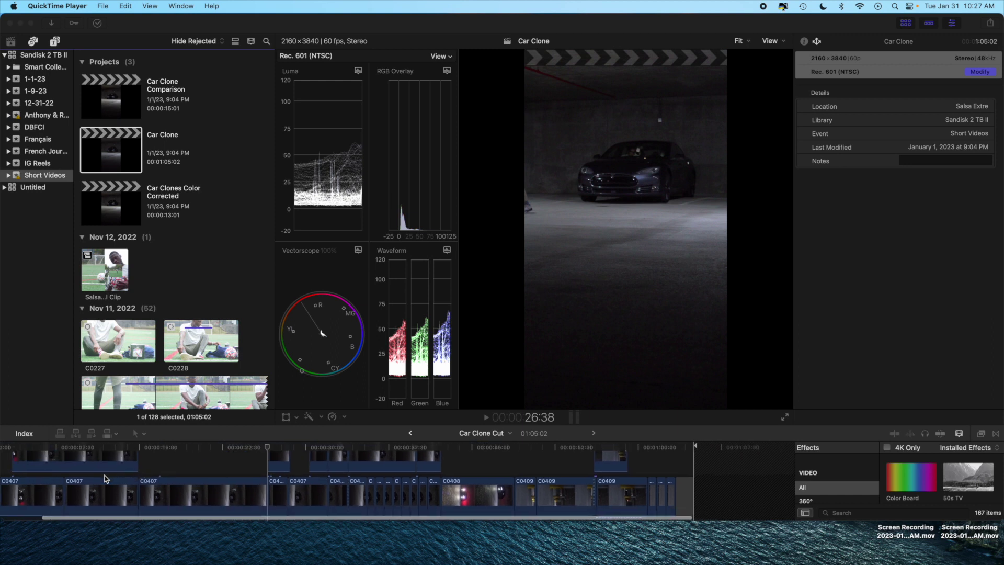
pyautogui.click(273, 521)
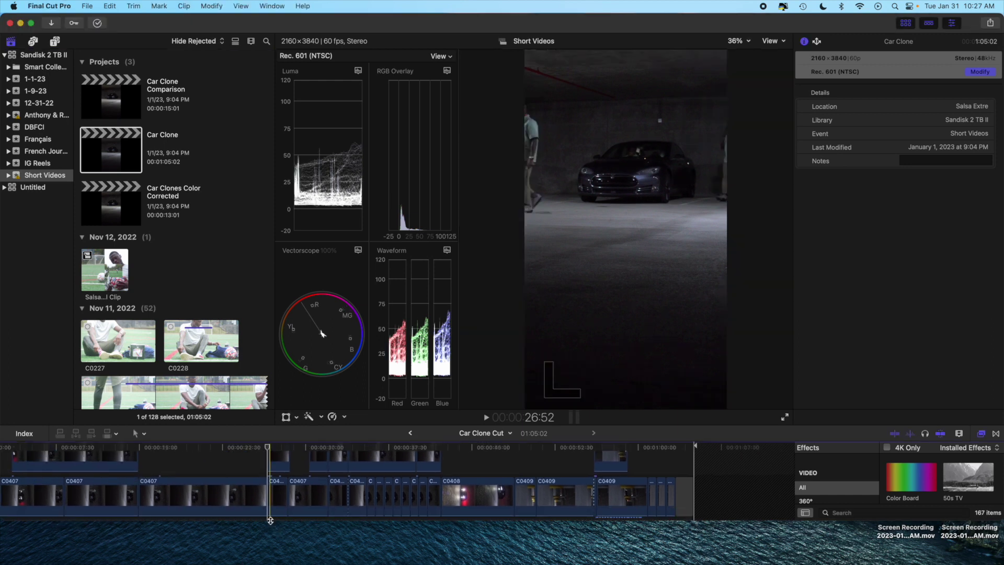
pyautogui.moveTo(823, 521); pyautogui.dragTo(824, 557)
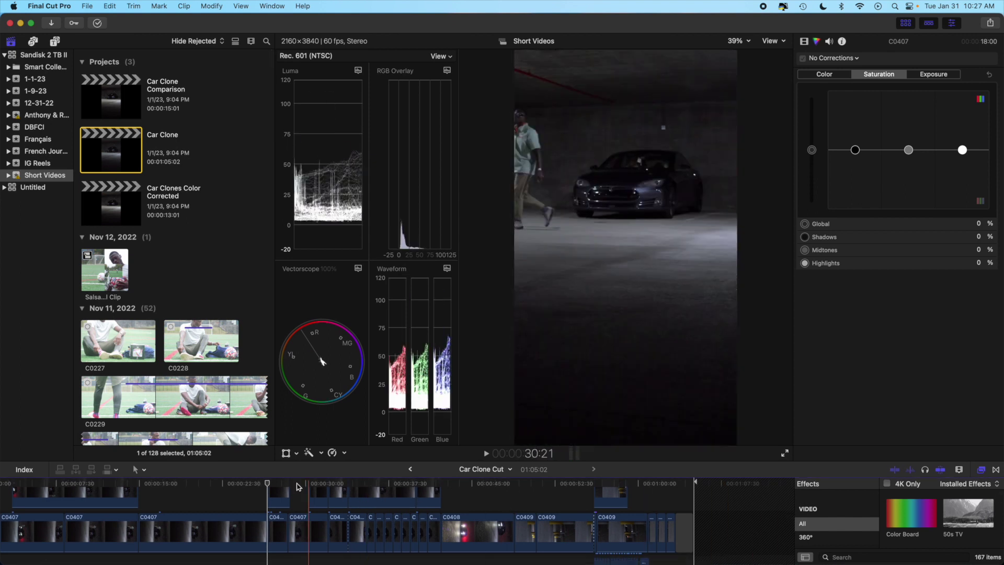
pyautogui.click(242, 484)
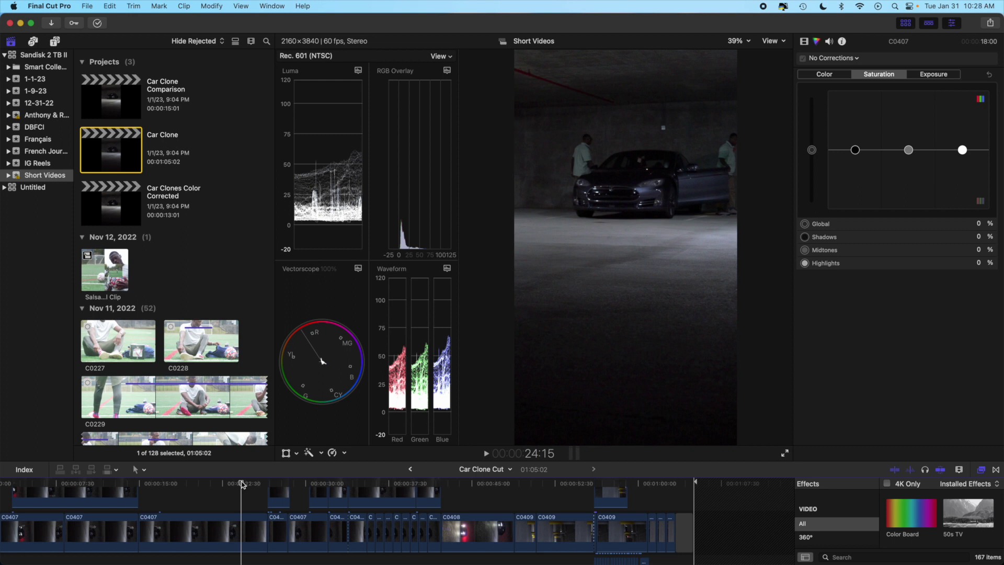
pyautogui.press('super+minus')
pyautogui.press('super+minus')
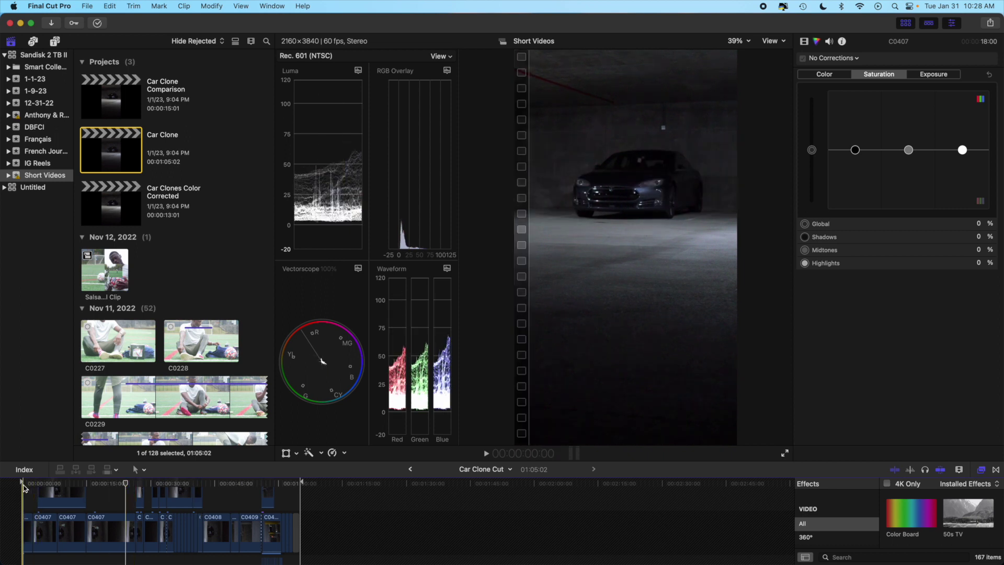
# Play Car Clone Cut from the start, stop, jump back to the previous edit and zoom in
pyautogui.click(24, 488)
pyautogui.click(554, 195)
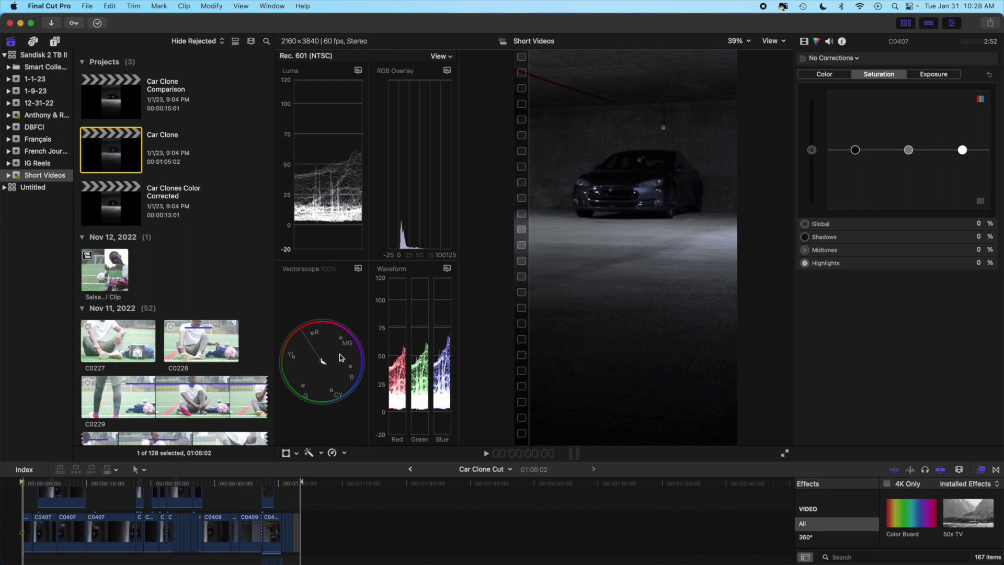
pyautogui.click(23, 483)
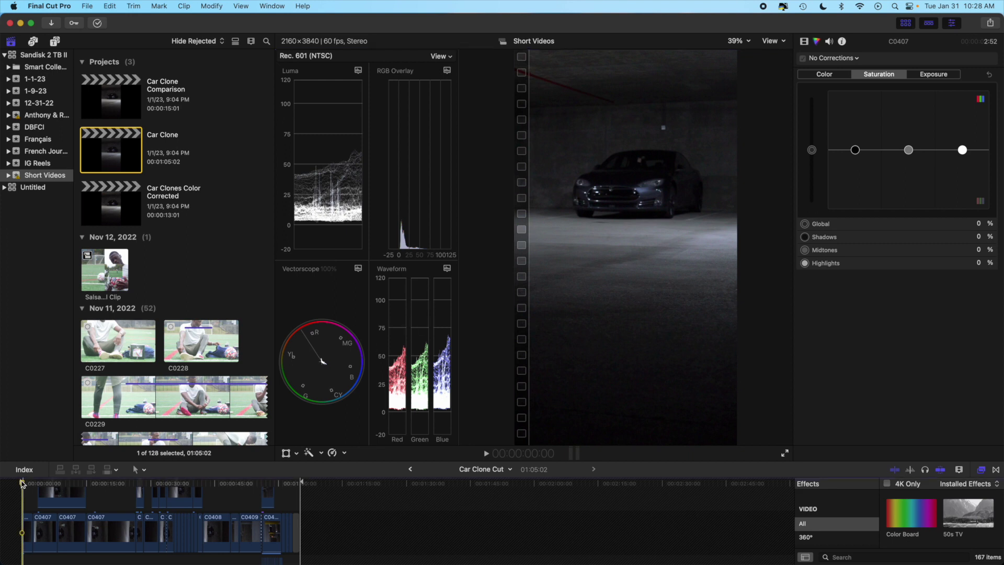
pyautogui.press('space')
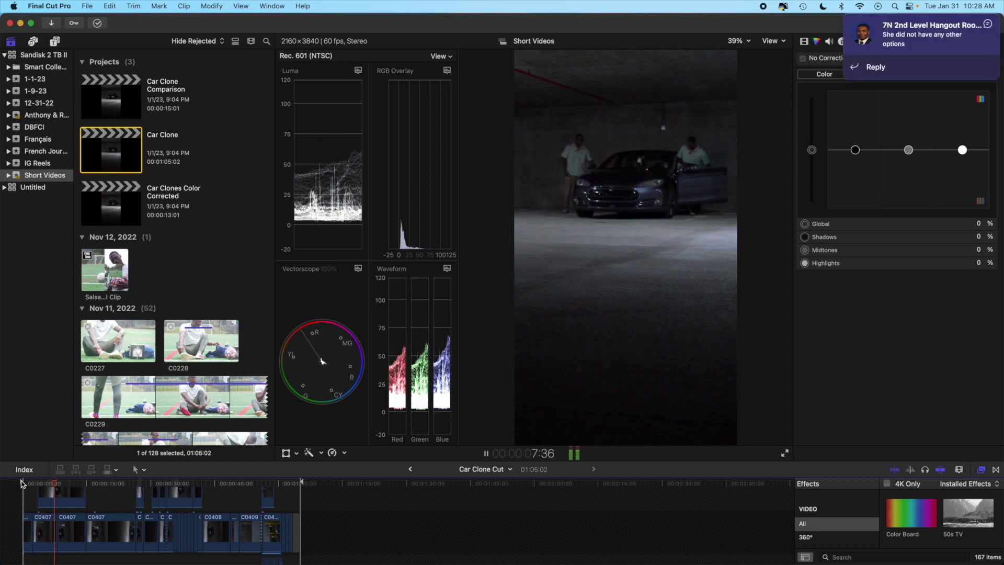
pyautogui.press('space')
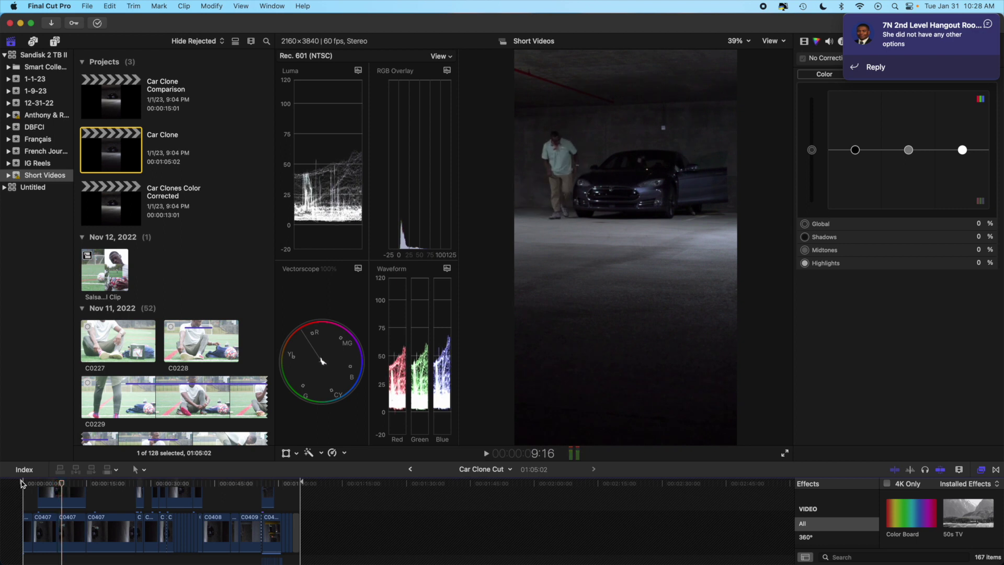
pyautogui.press('Up')
pyautogui.press('super+equal')
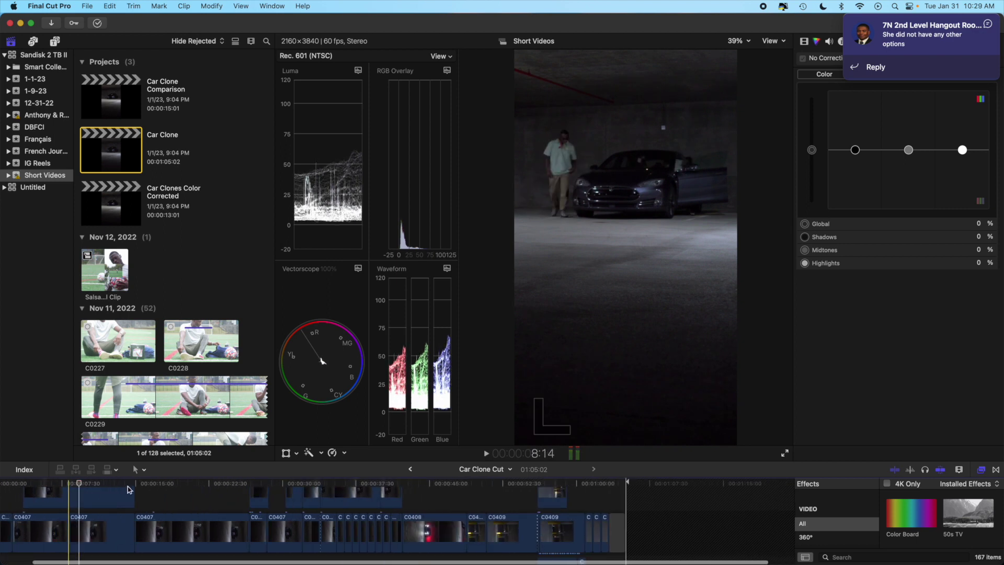
# Enlarge the timeline and select the connected C0407 clip to show its Shape Mask (Radius 600, Feather 45)
pyautogui.moveTo(174, 460); pyautogui.dragTo(175, 402)
pyautogui.hscroll(-3, 139, 507)
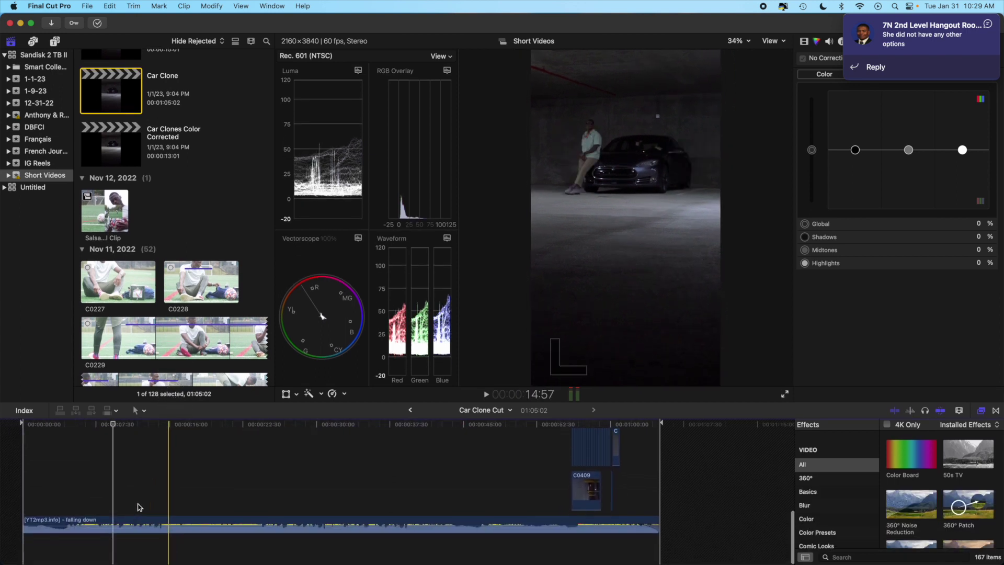
pyautogui.scroll(5, 139, 508)
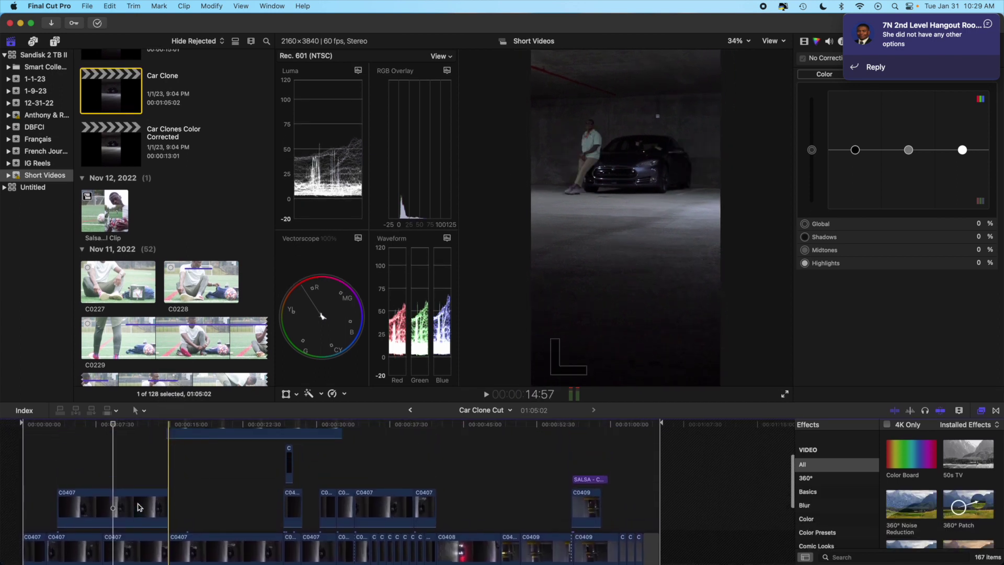
pyautogui.click(79, 478)
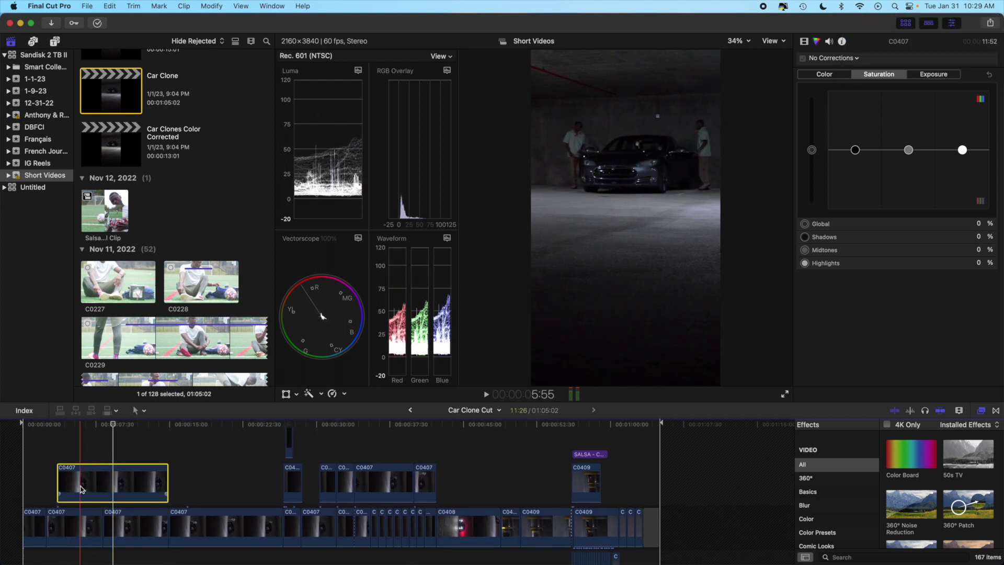
pyautogui.click(73, 539)
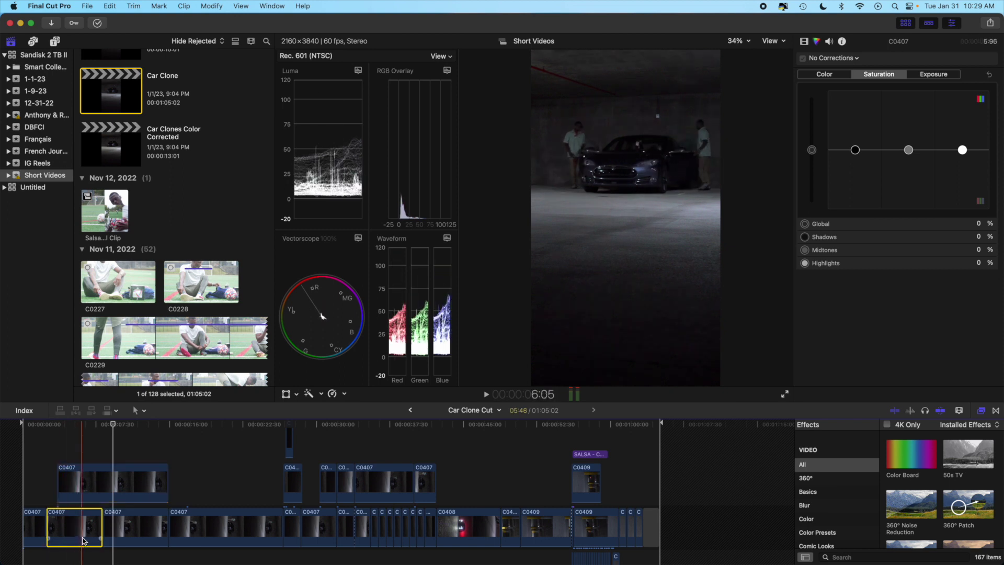
pyautogui.click(55, 425)
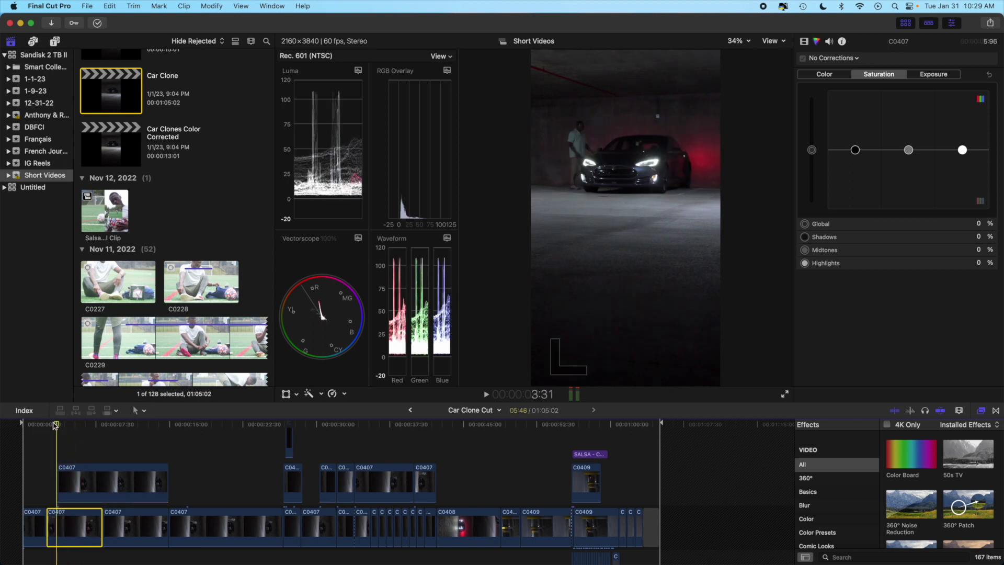
pyautogui.click(87, 473)
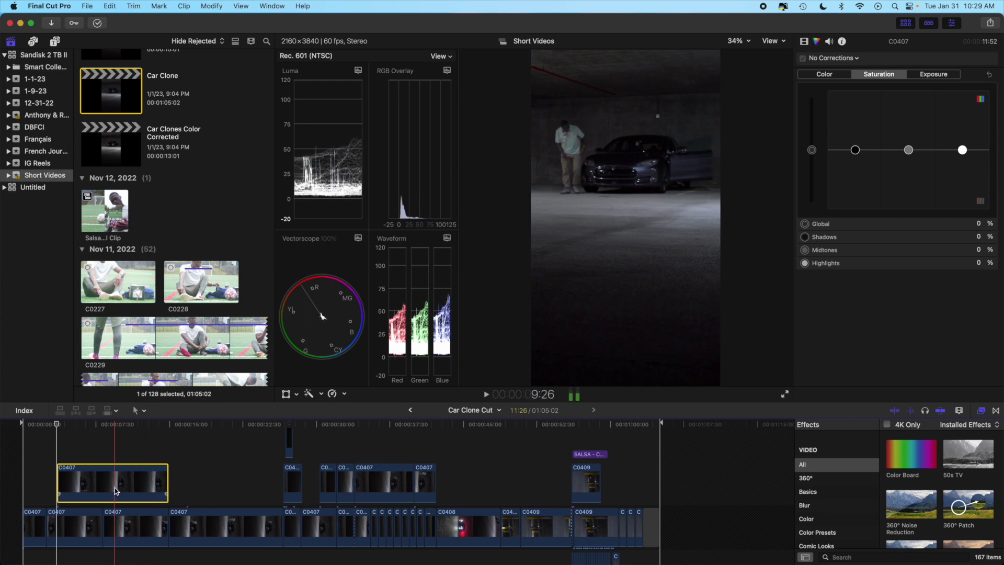
pyautogui.scroll(3, 94, 474)
pyautogui.scroll(-4, 94, 473)
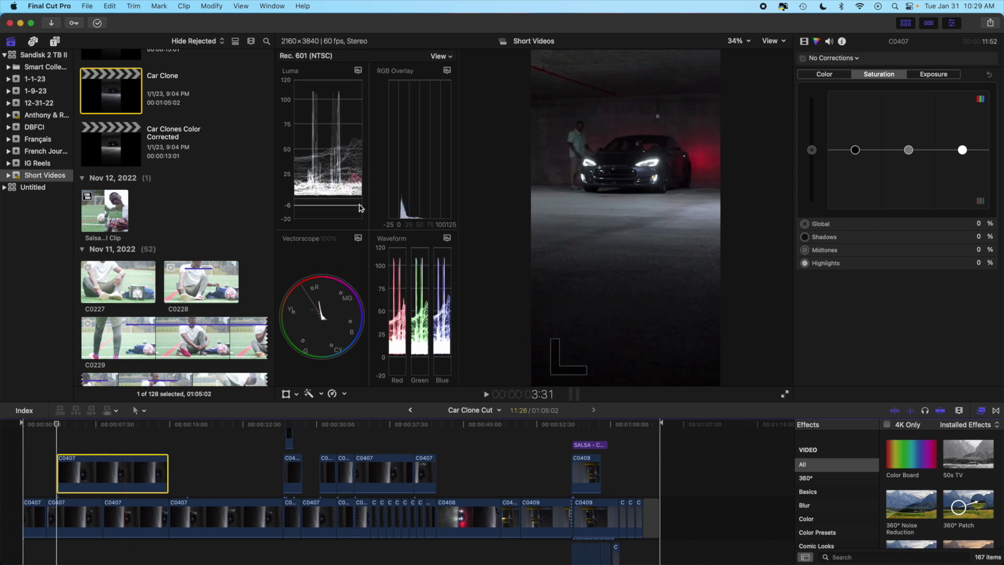
pyautogui.click(219, 7)
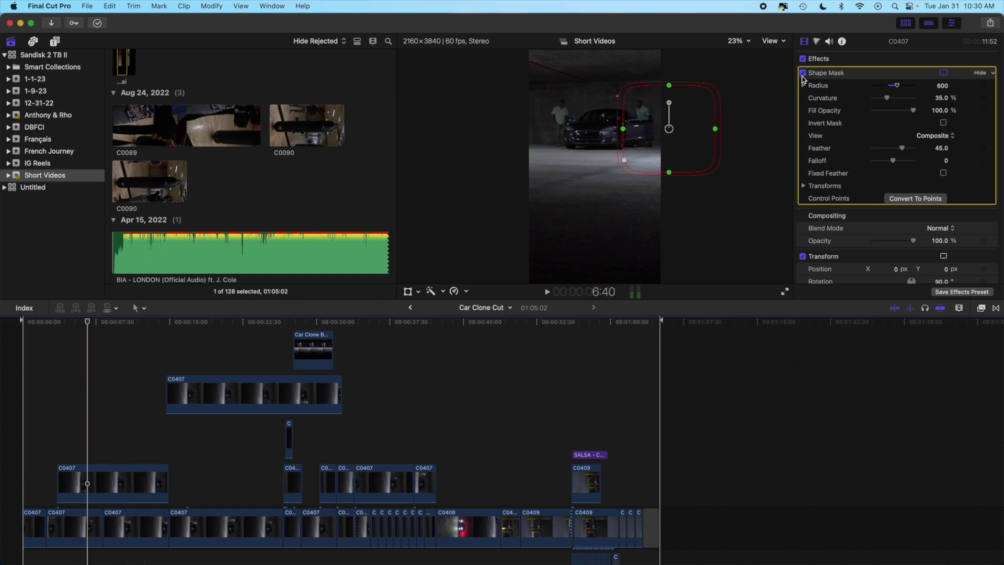
# Disable the connected C0407 clip's Shape Mask, review playback, then select the storyline C0407 clip at 3:31
pyautogui.click(803, 72)
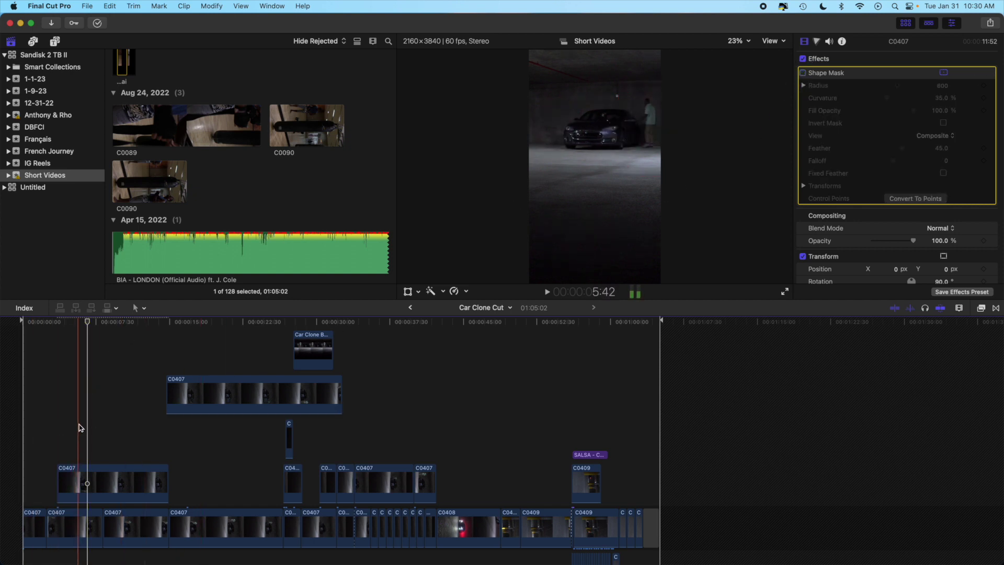
pyautogui.click(62, 419)
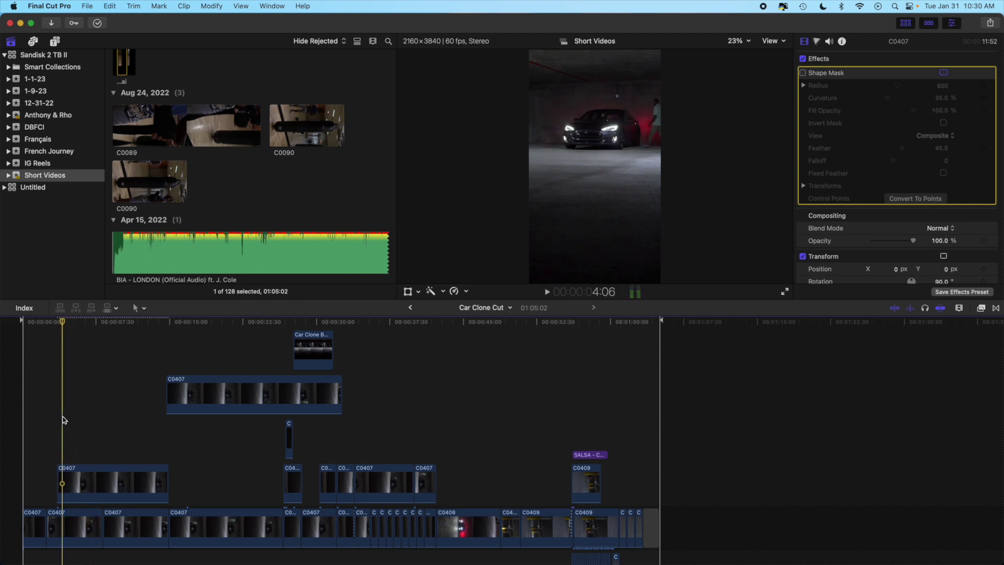
pyautogui.press('j')
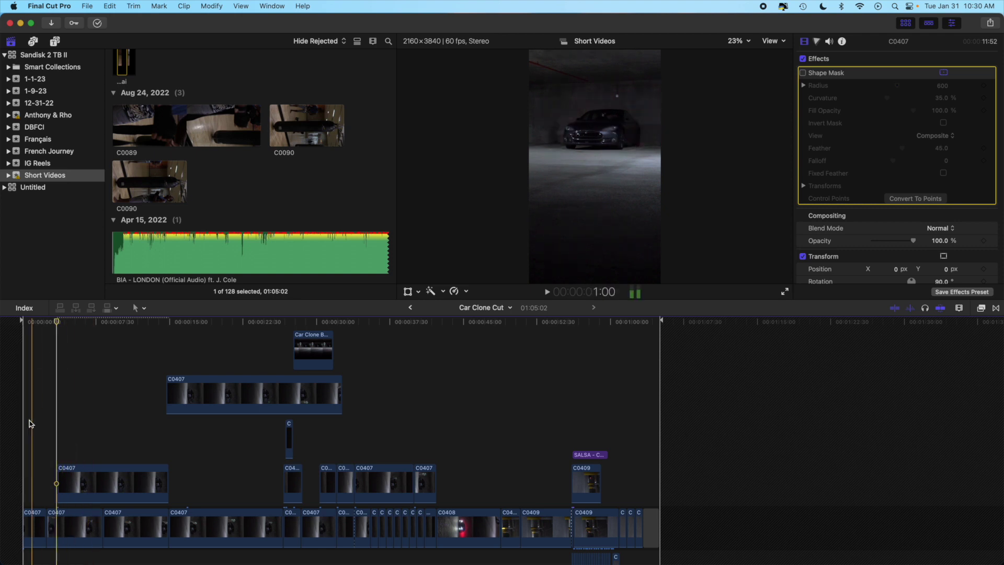
pyautogui.press('space')
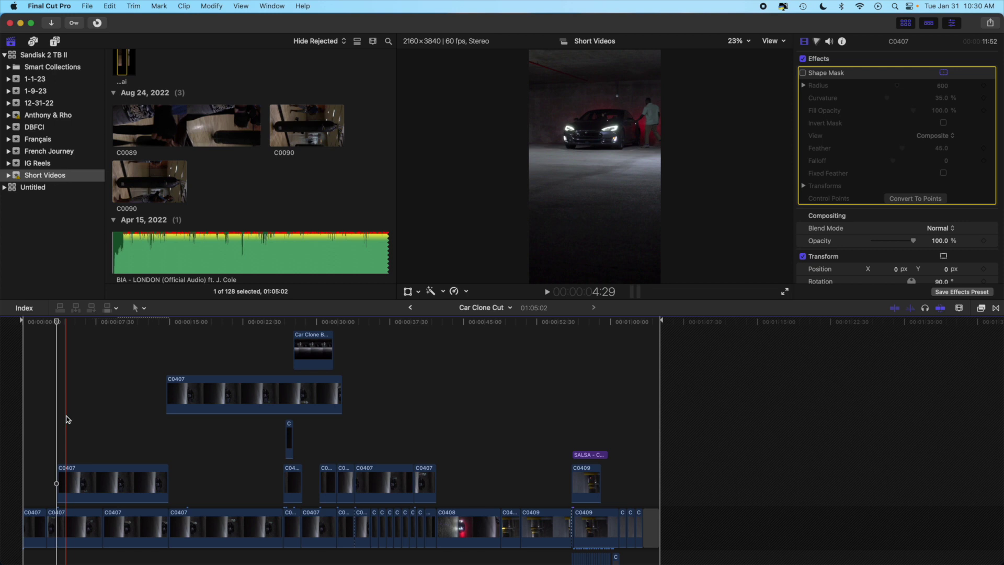
pyautogui.click(57, 399)
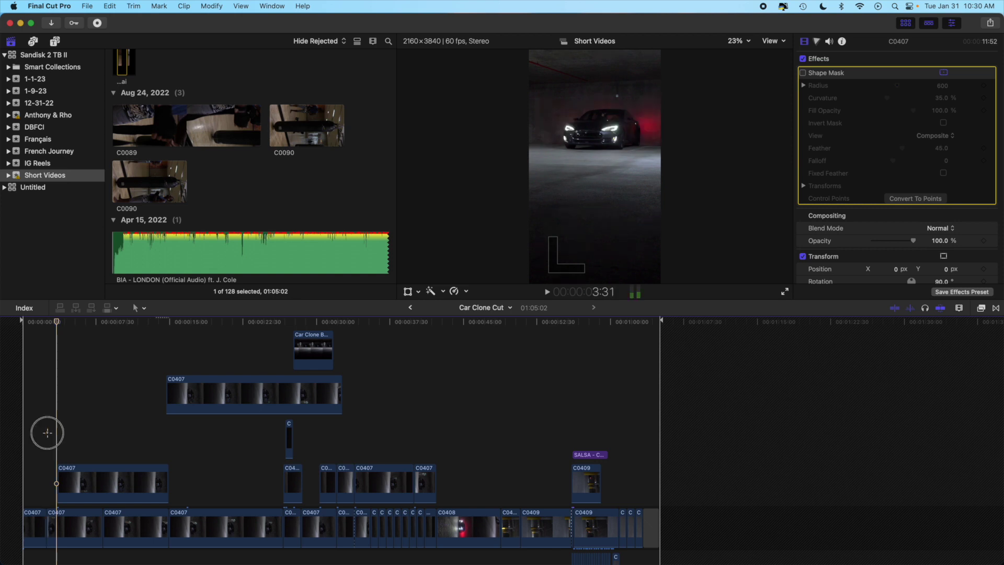
pyautogui.click(54, 521)
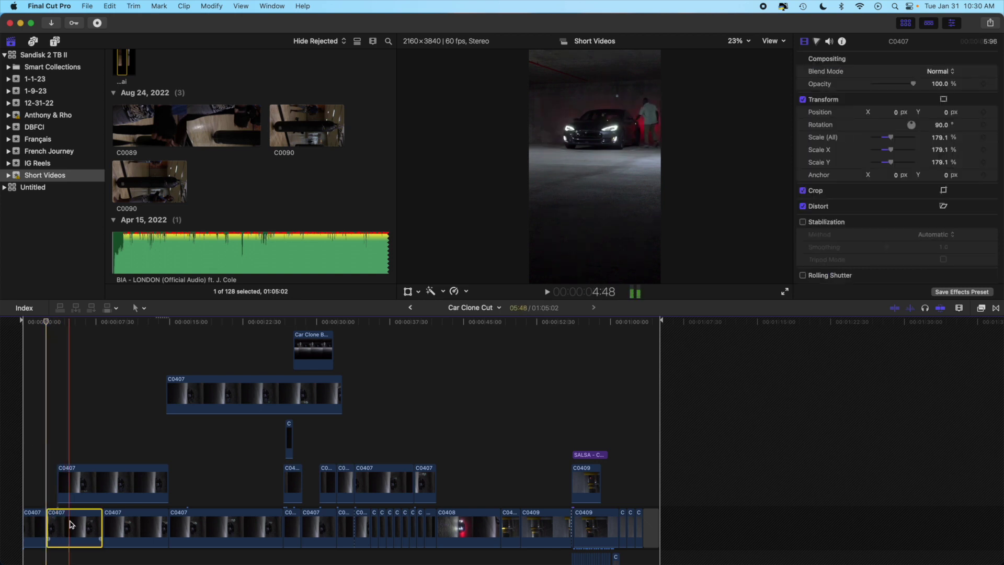
# Re-enable the upper C0407 clip's Draw Mask, then select the lower C0407 clips to compare
pyautogui.click(175, 341)
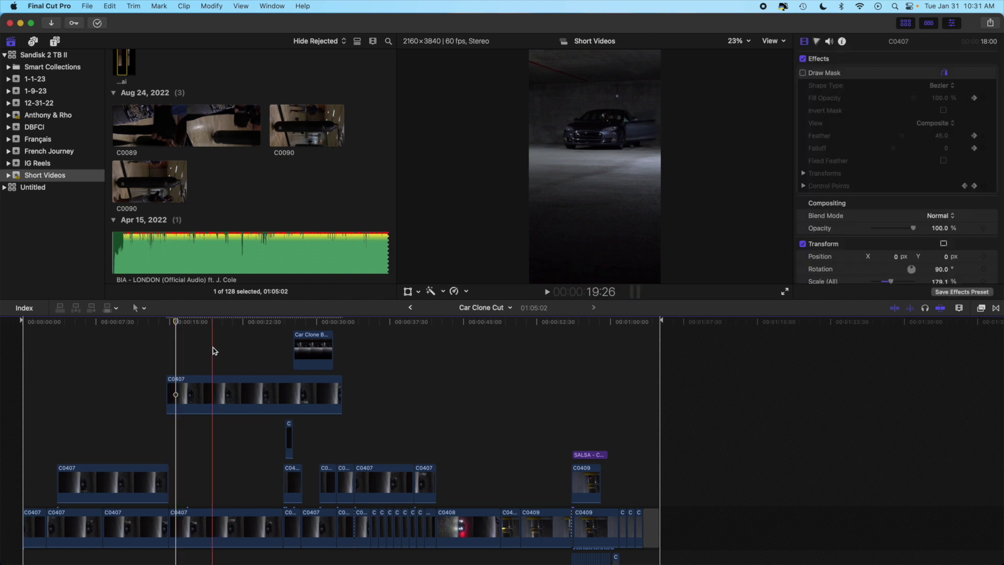
pyautogui.click(803, 73)
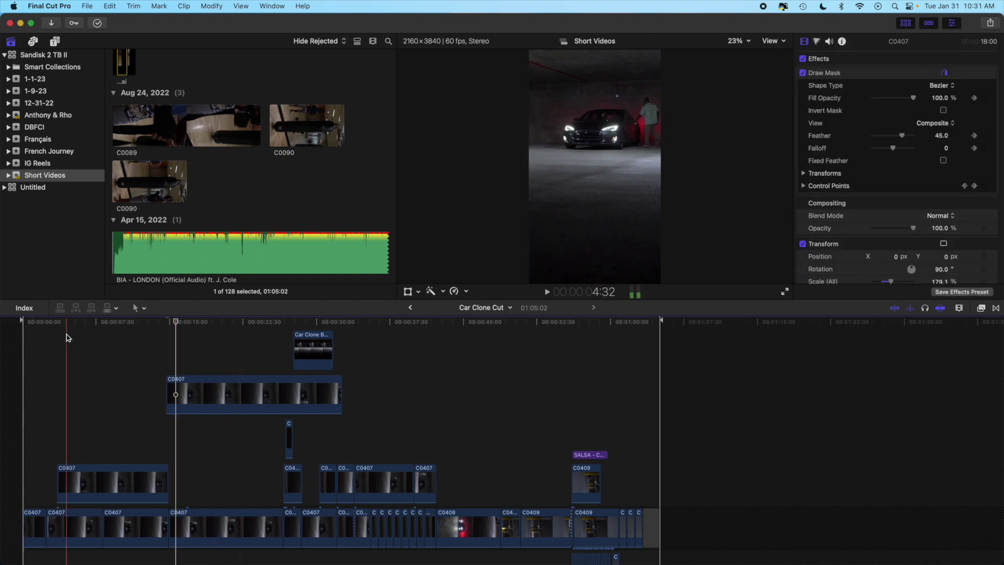
pyautogui.click(55, 393)
pyautogui.click(65, 472)
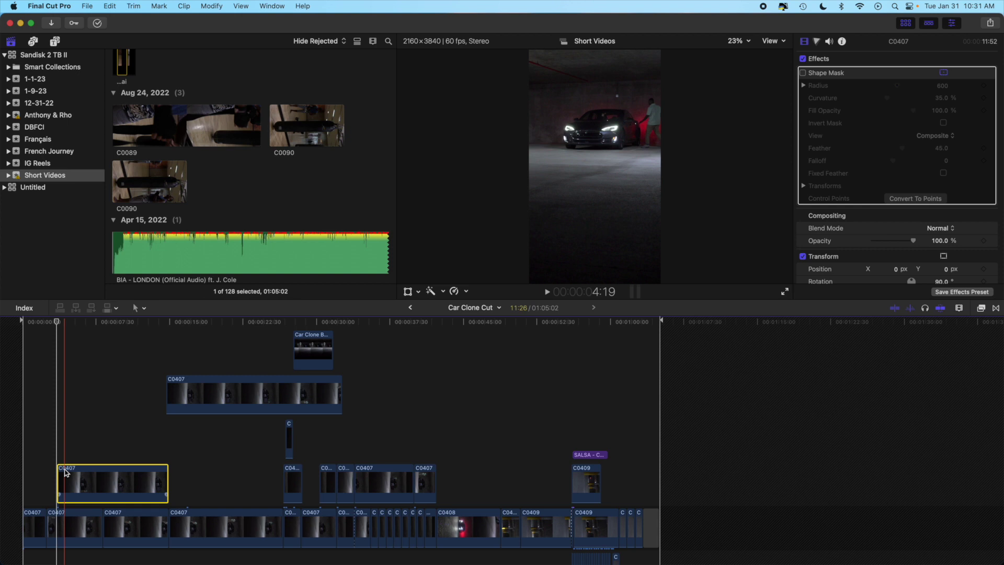
pyautogui.click(71, 525)
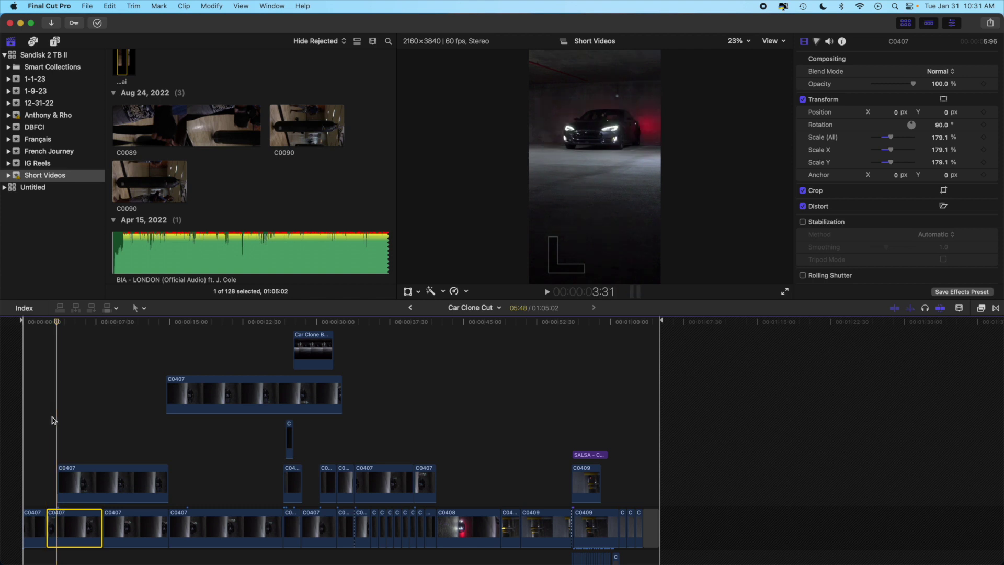
pyautogui.click(53, 420)
pyautogui.moveTo(57, 323); pyautogui.dragTo(47, 322)
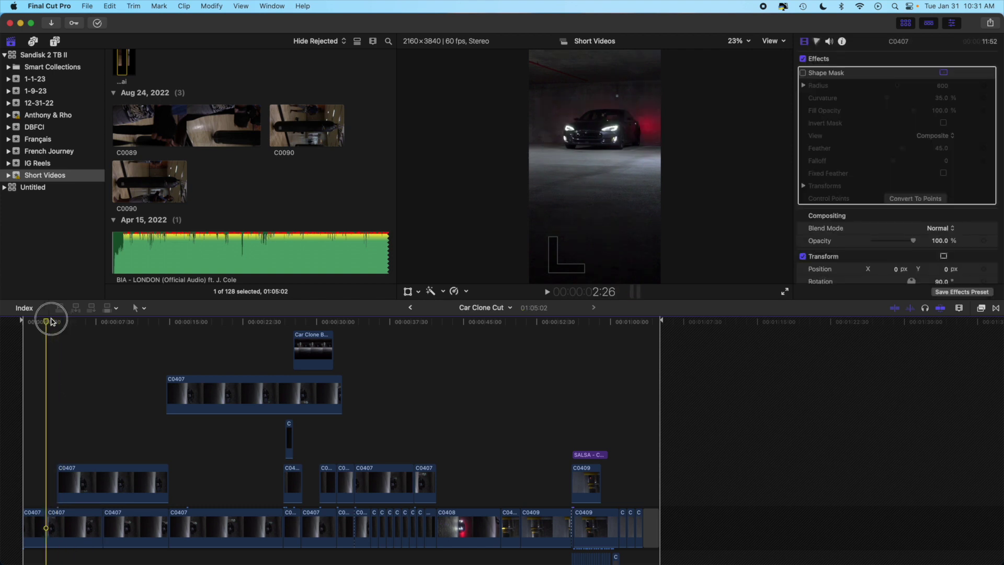
pyautogui.click(55, 522)
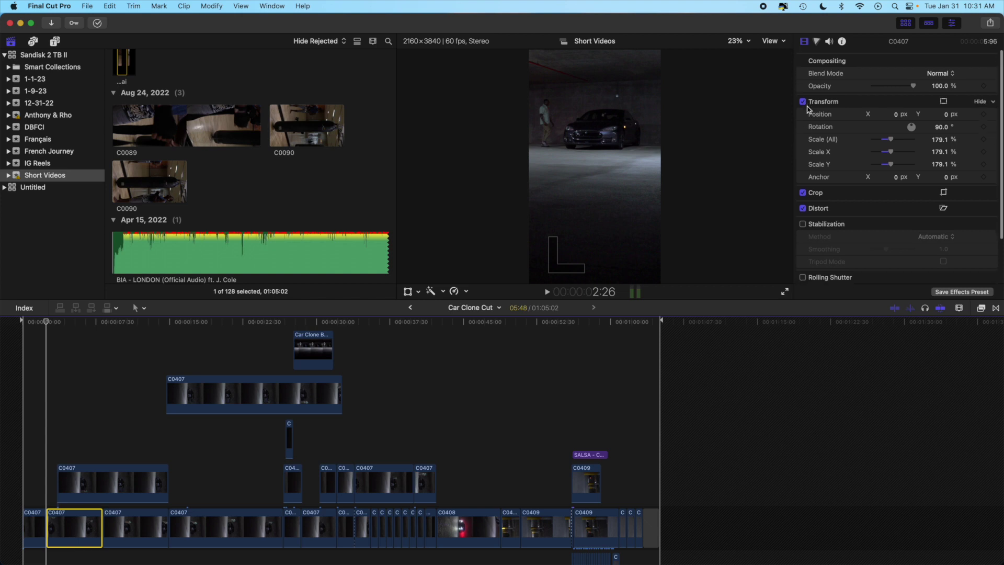
pyautogui.scroll(-5, 809, 226)
pyautogui.scroll(5, 809, 226)
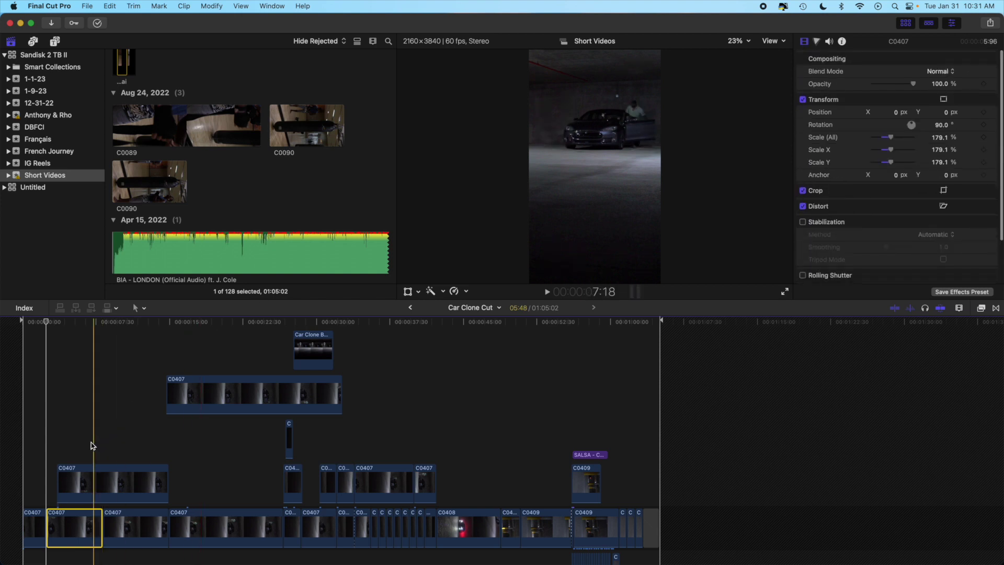
pyautogui.click(78, 484)
pyautogui.click(94, 362)
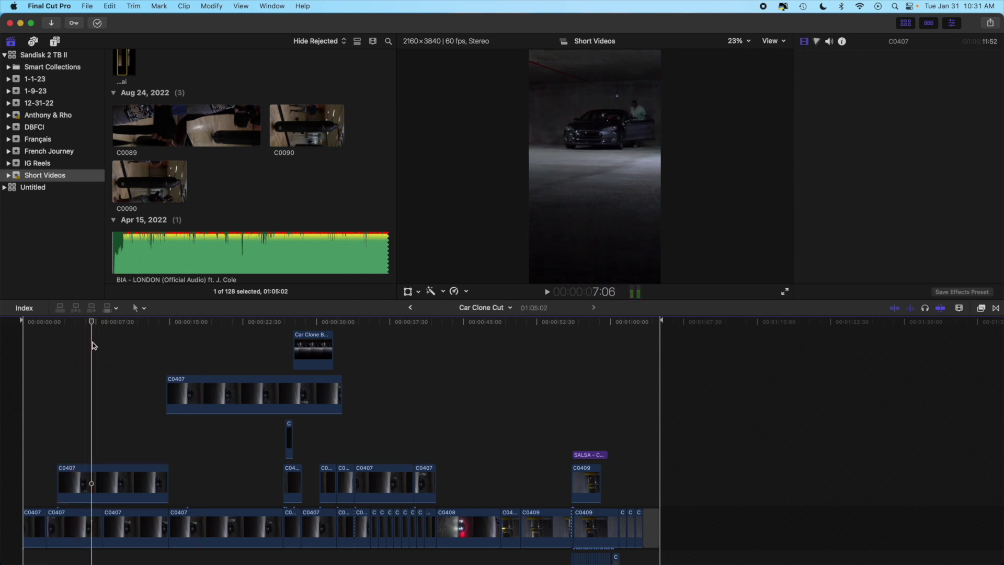
pyautogui.click(111, 482)
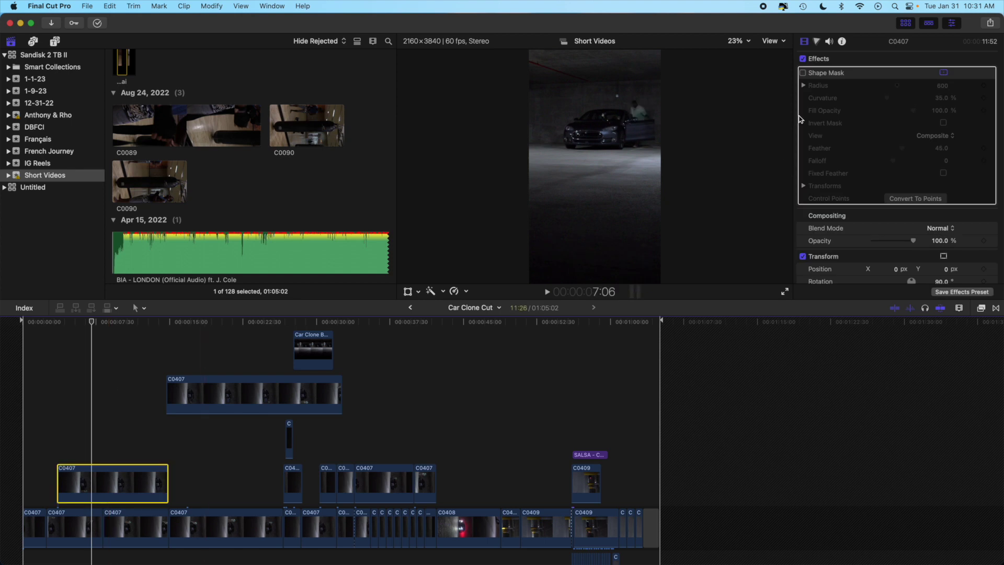
pyautogui.click(803, 73)
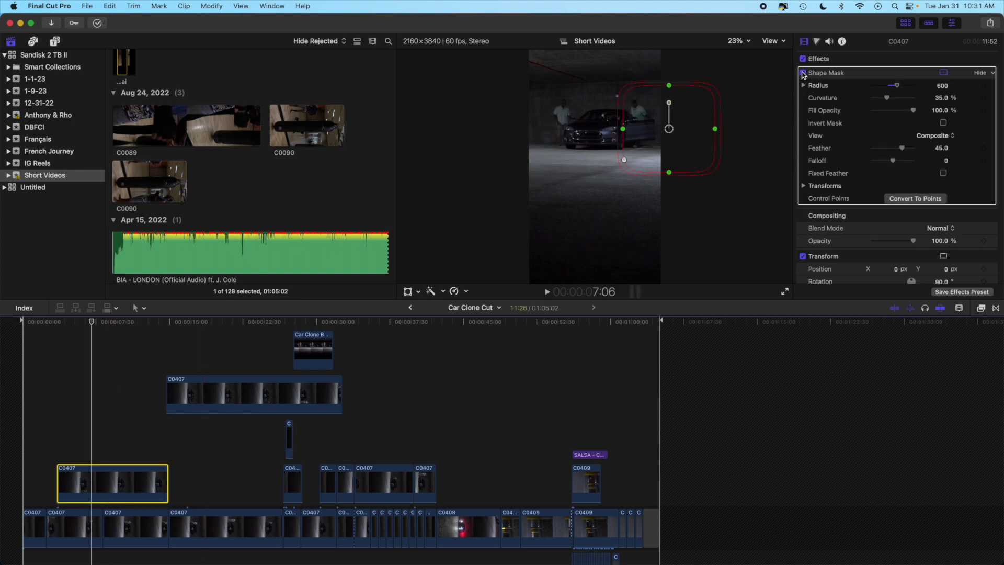
pyautogui.click(804, 73)
pyautogui.click(804, 73)
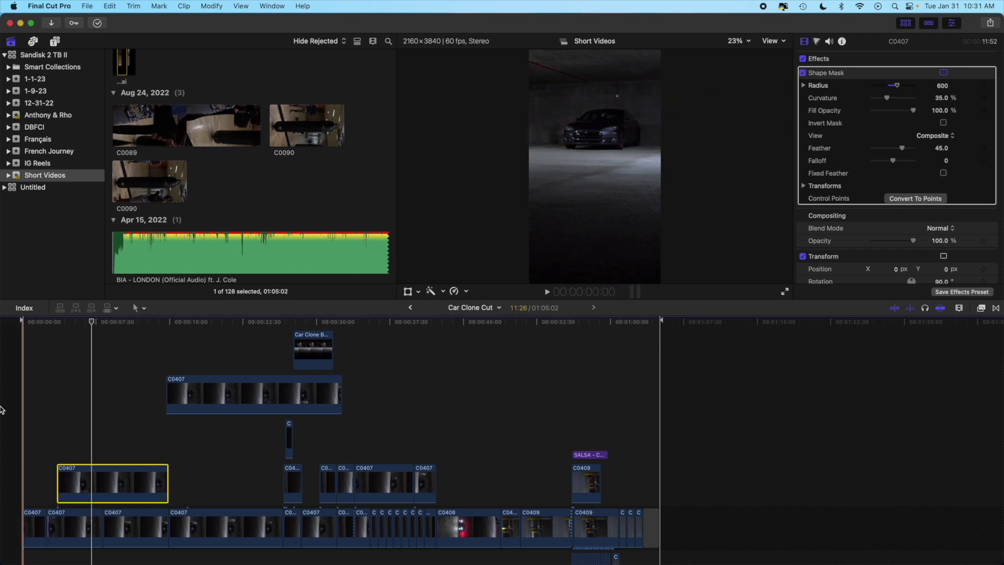
pyautogui.click(83, 361)
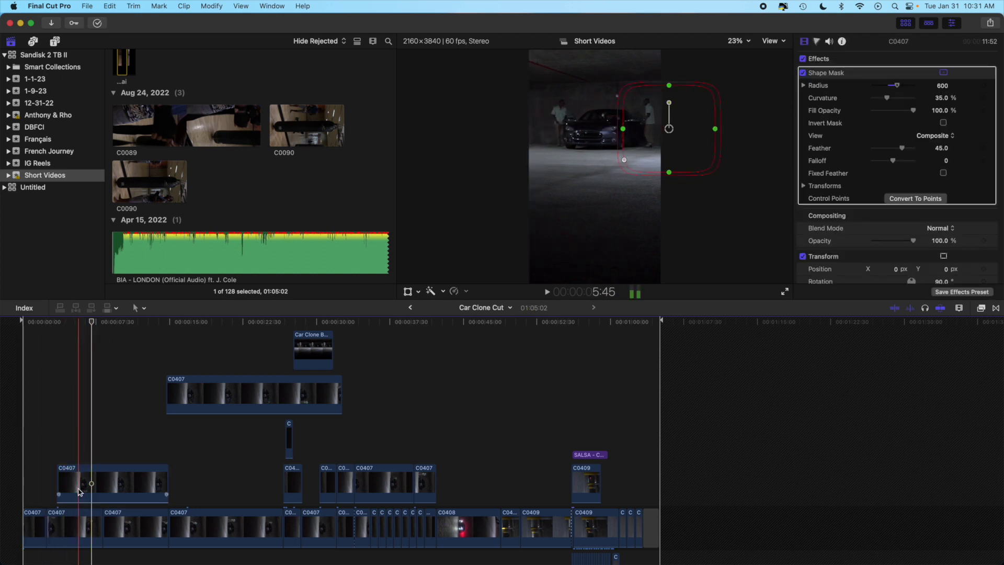
pyautogui.click(88, 444)
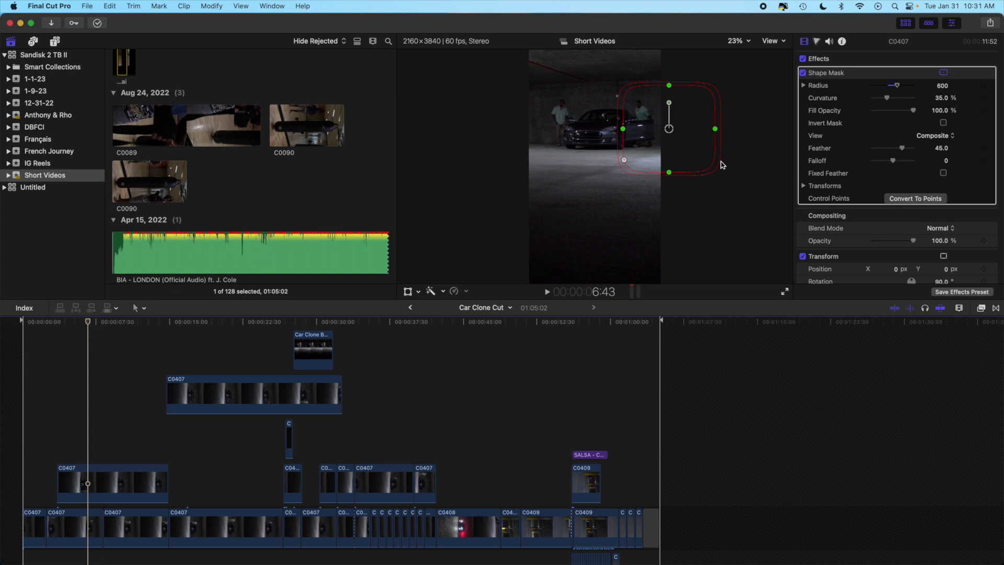
pyautogui.click(805, 74)
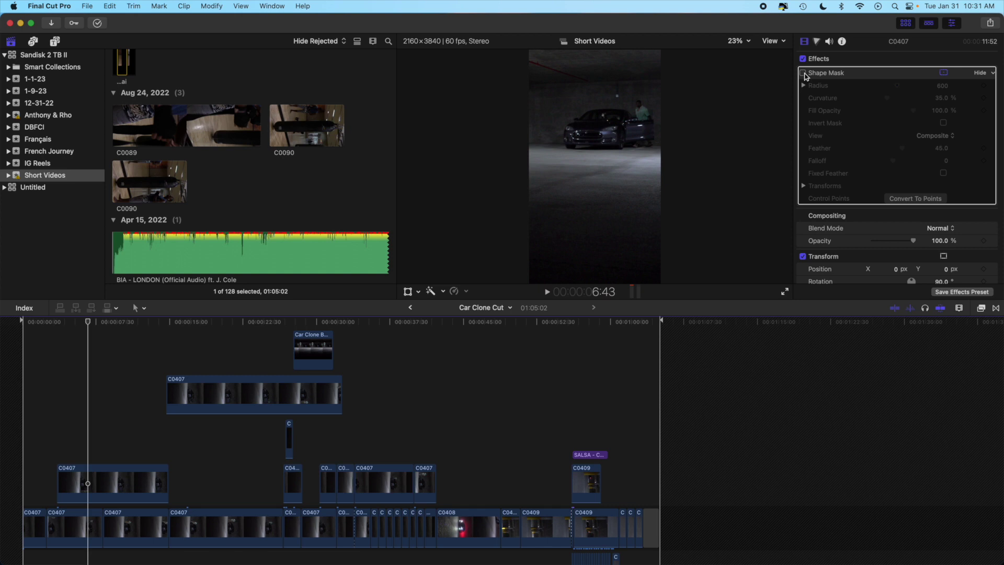
pyautogui.press('space')
pyautogui.click(75, 485)
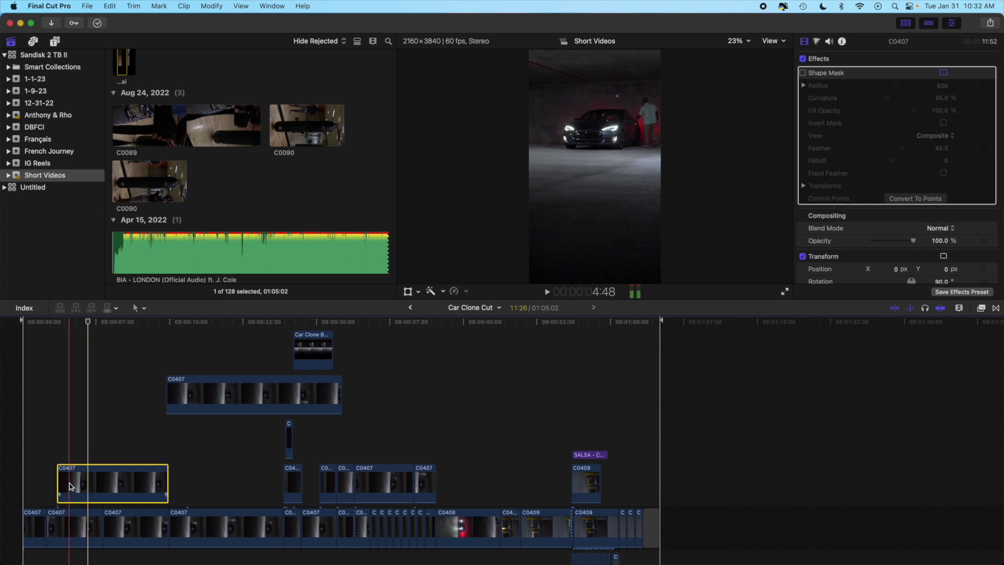
pyautogui.click(75, 526)
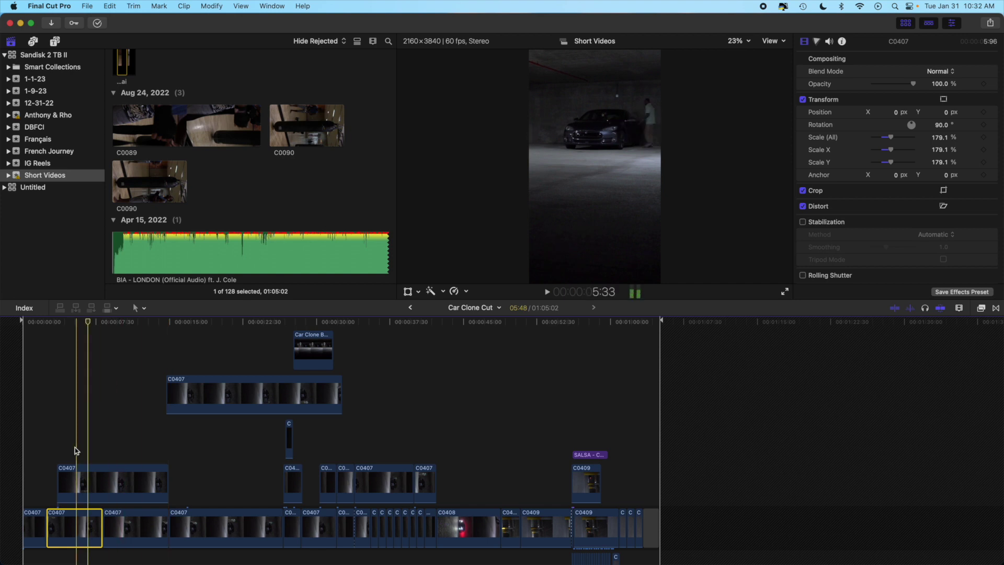
pyautogui.click(76, 477)
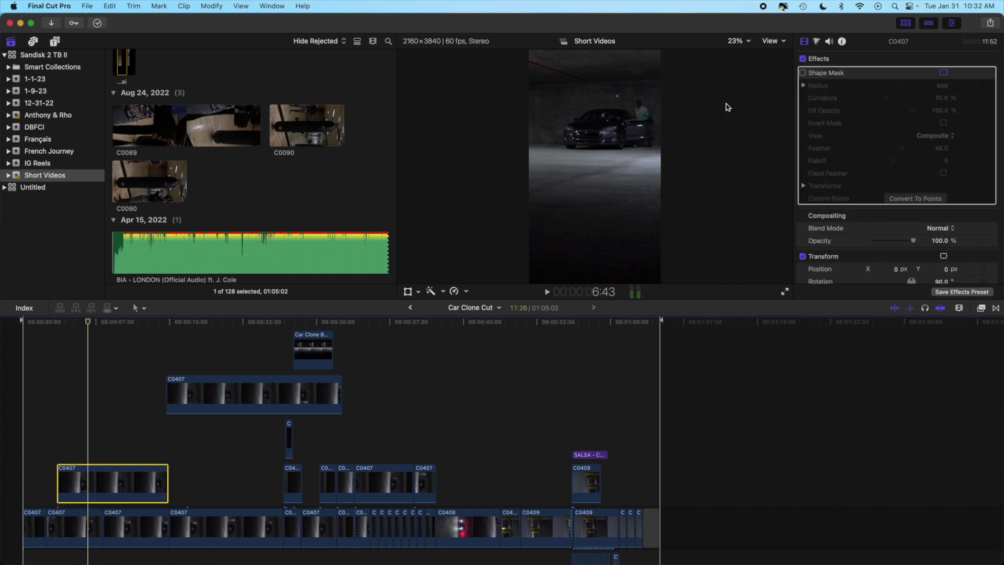
pyautogui.click(803, 73)
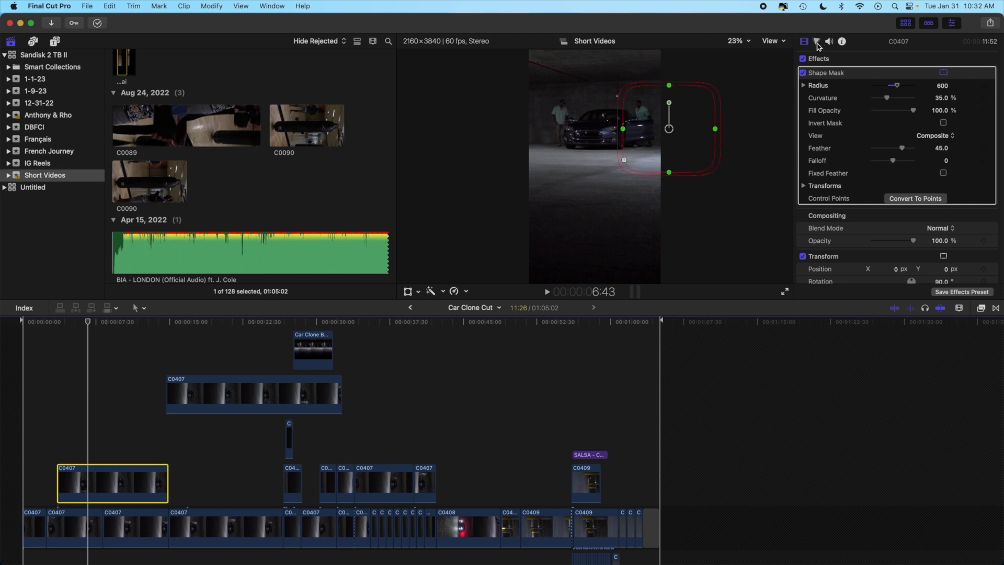
pyautogui.click(804, 73)
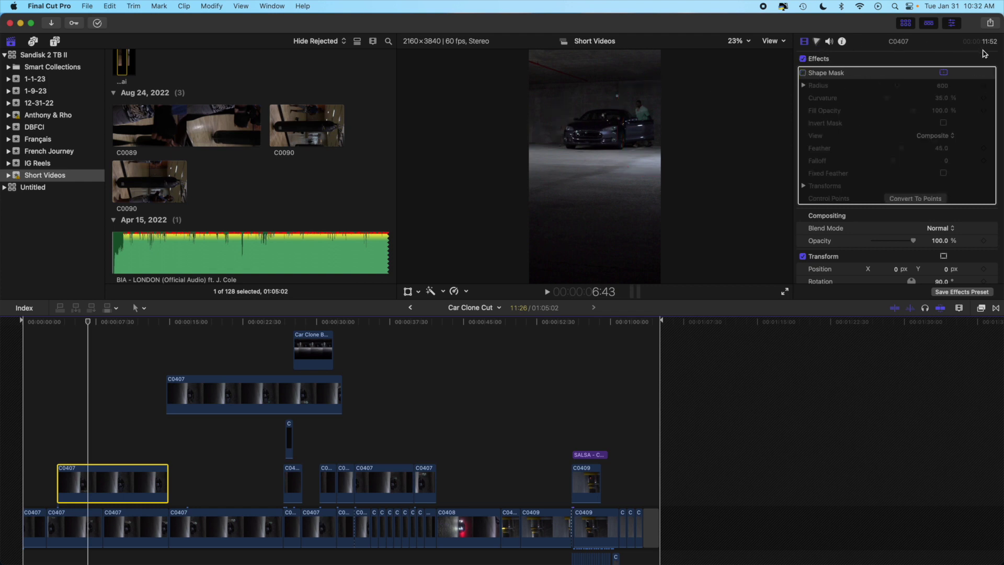
# Add a Shape Mask effect to the clip by searching the effects browser for 'mas'
pyautogui.click(996, 309)
pyautogui.click(982, 309)
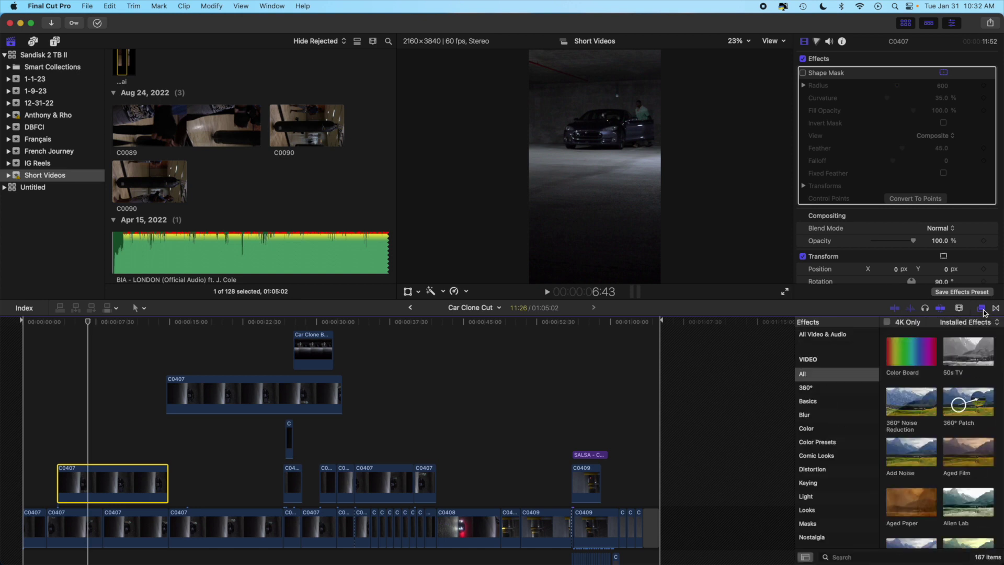
pyautogui.click(837, 558)
pyautogui.write('m')
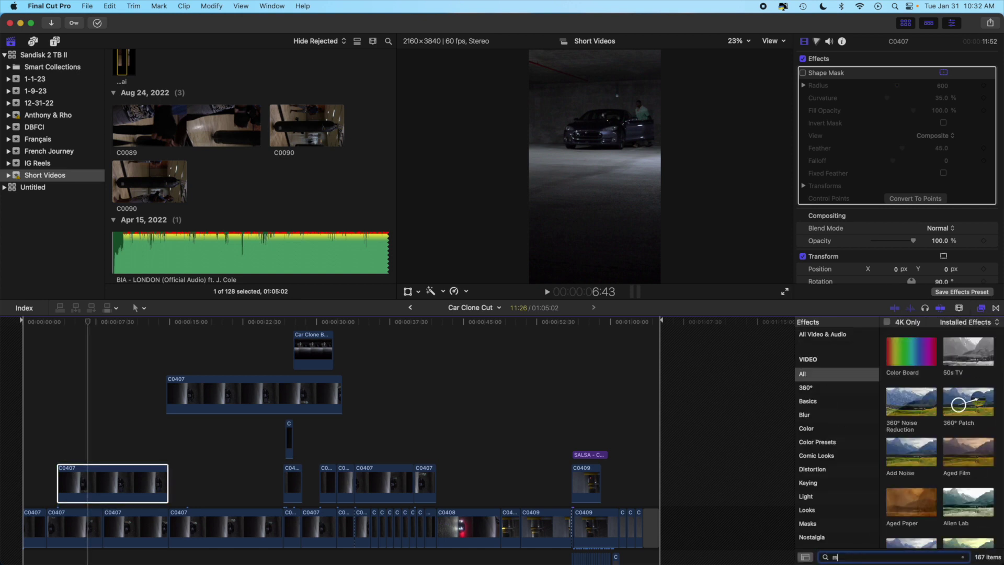
pyautogui.write('as')
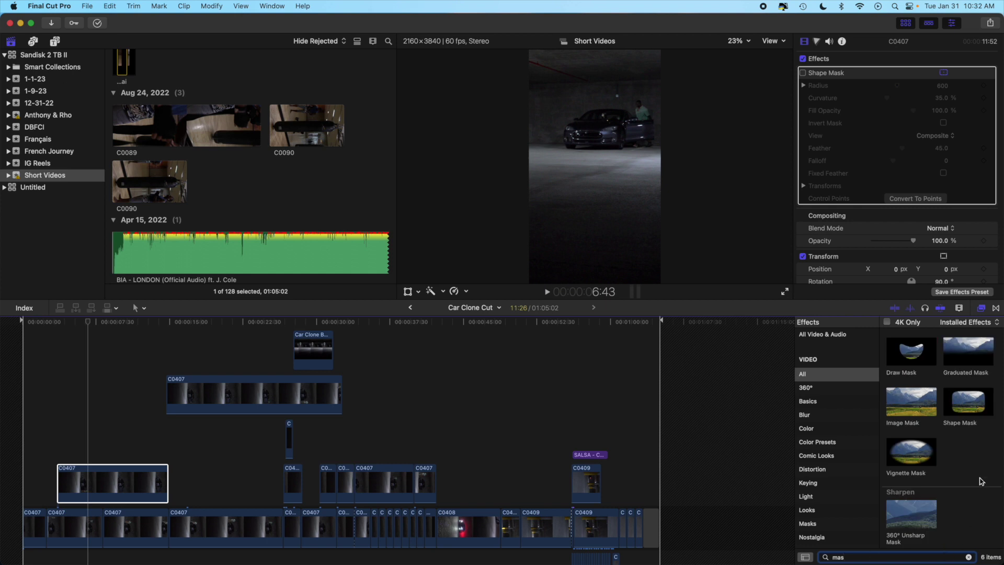
pyautogui.doubleClick(969, 403)
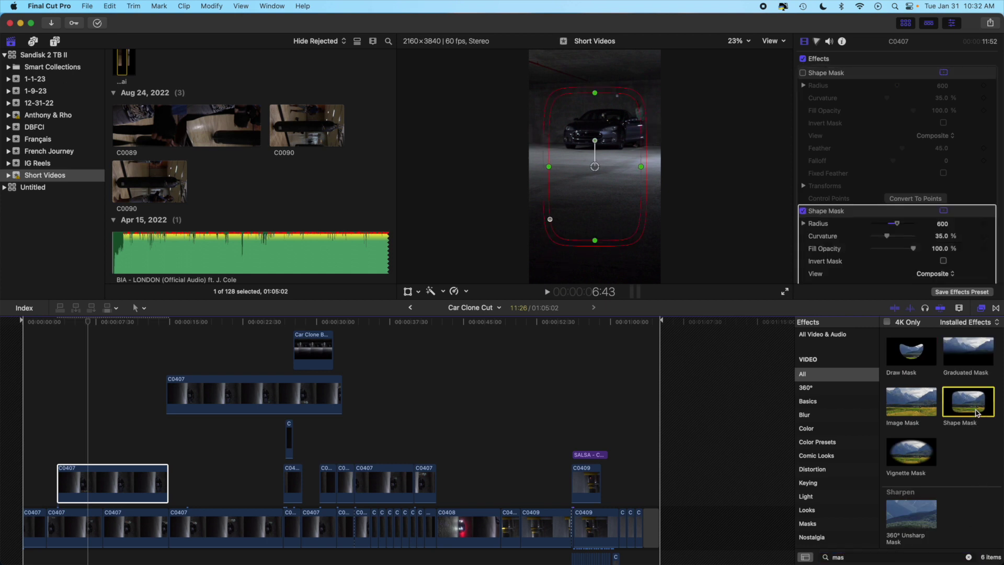
# Move the new mask up-left onto the man at the car's right and shrink it vertically
pyautogui.click(101, 482)
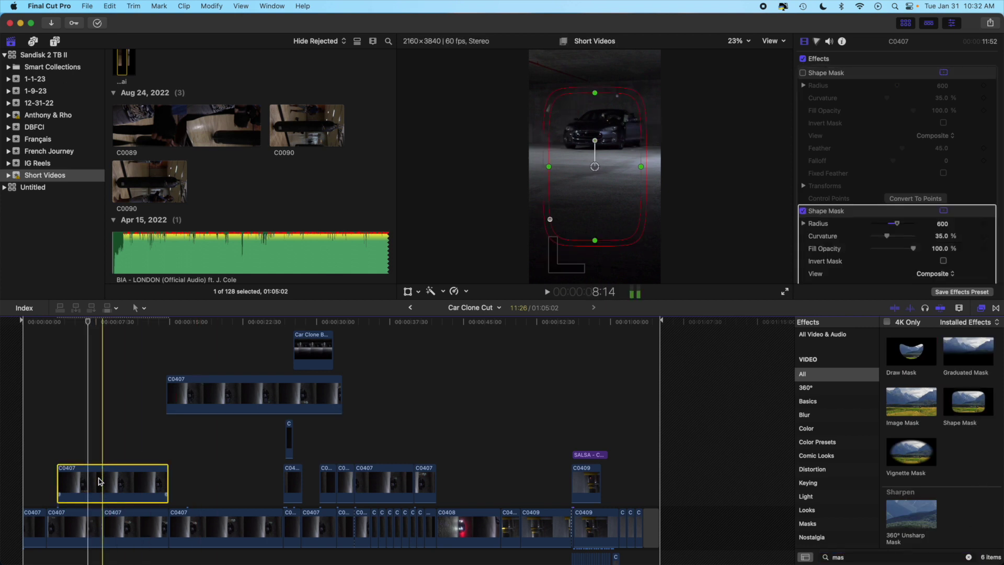
pyautogui.moveTo(625, 161); pyautogui.dragTo(696, 134)
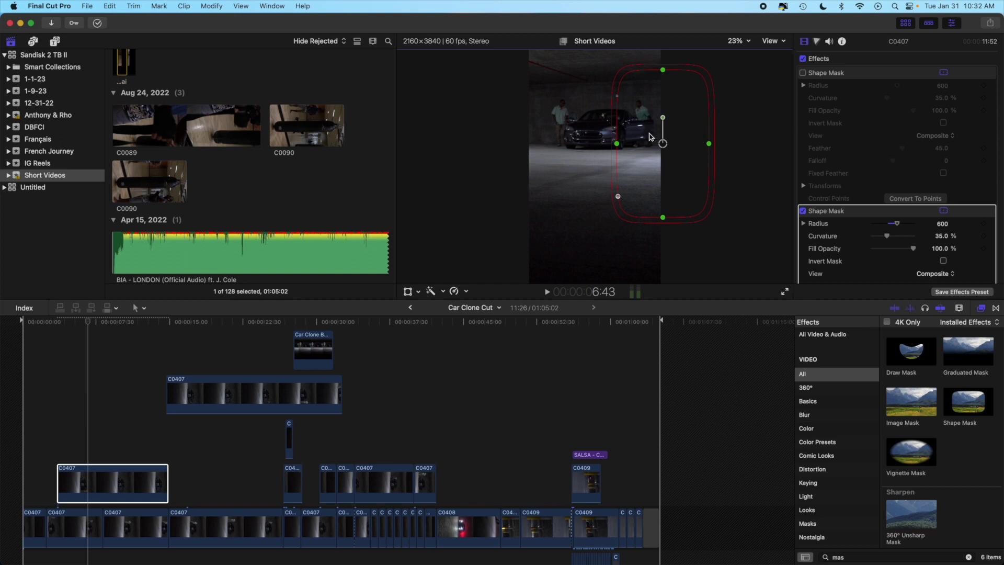
pyautogui.moveTo(662, 217); pyautogui.dragTo(647, 146)
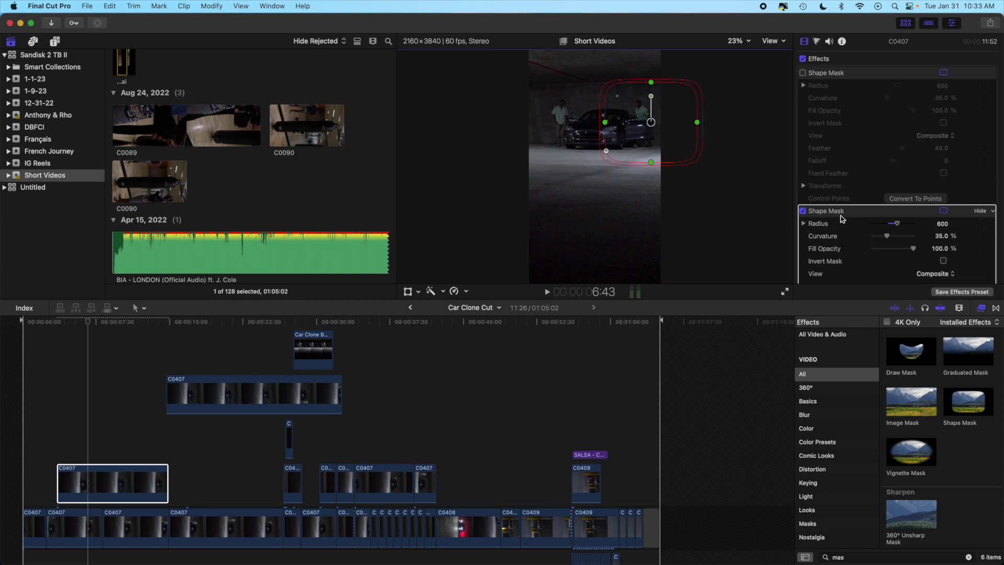
# Delete the second Shape Mask and turn the original Shape Mask back on
pyautogui.press('Delete')
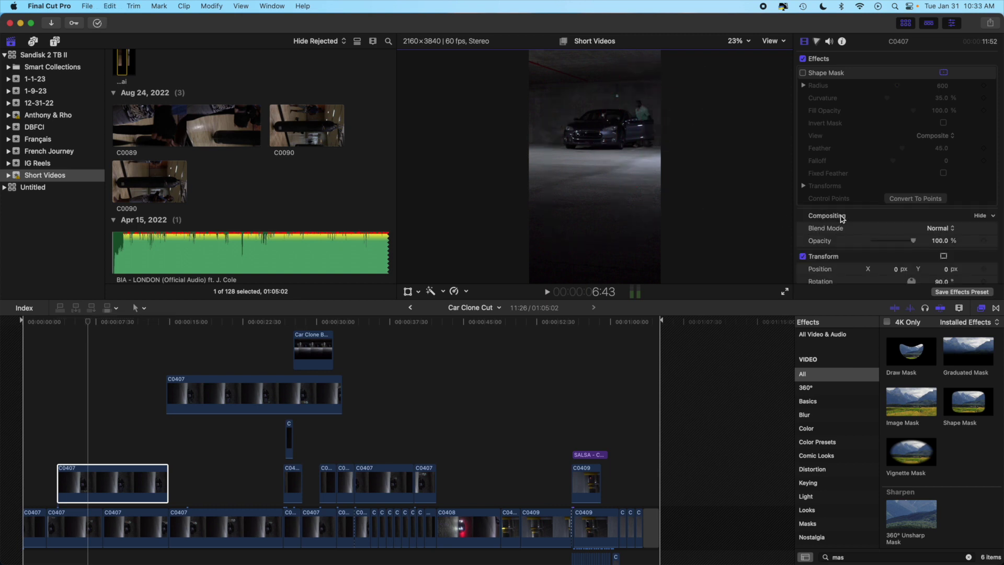
pyautogui.click(807, 75)
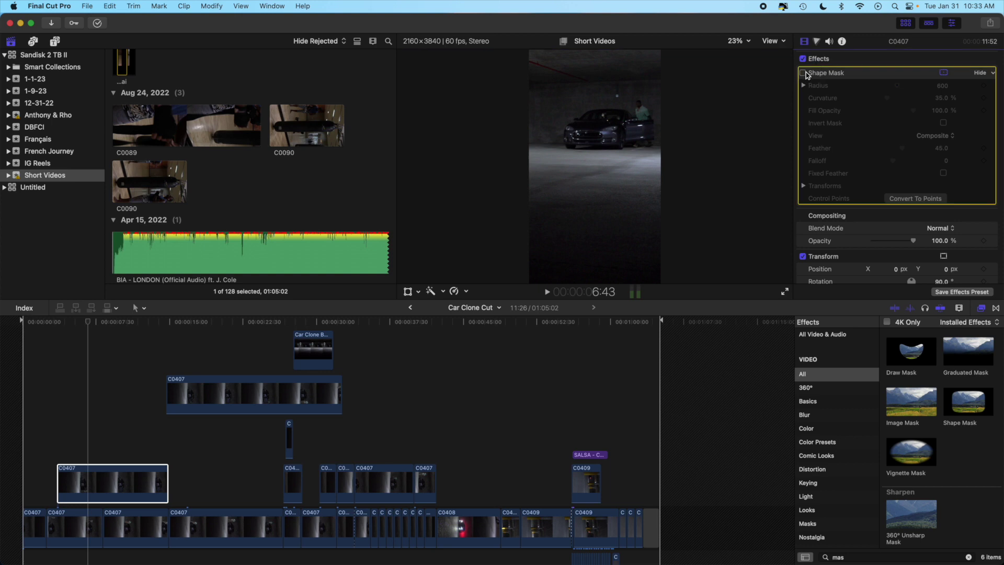
pyautogui.click(804, 73)
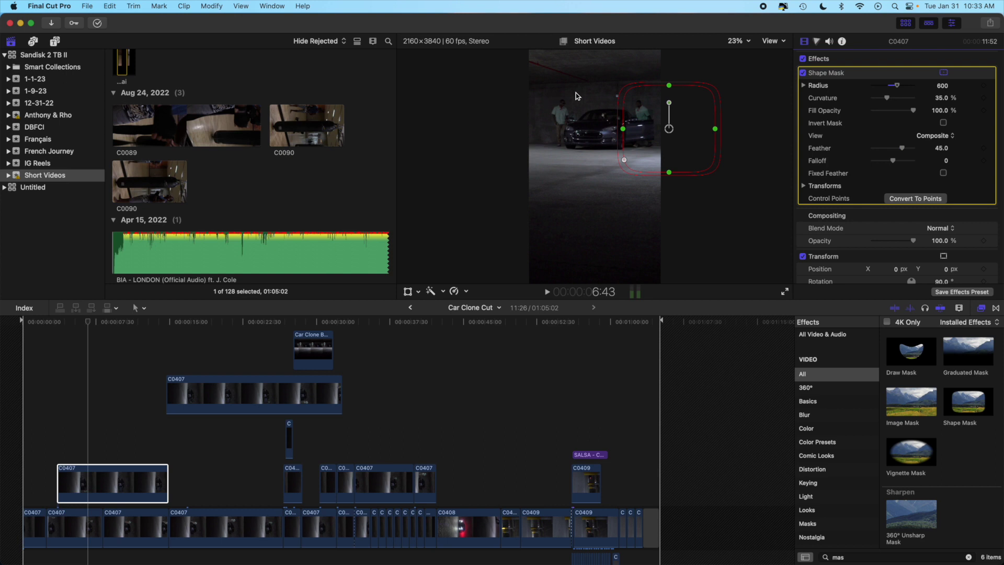
# Preview the masked shot, then select the upper C0407 clip to show its Bezier Draw Mask
pyautogui.click(84, 334)
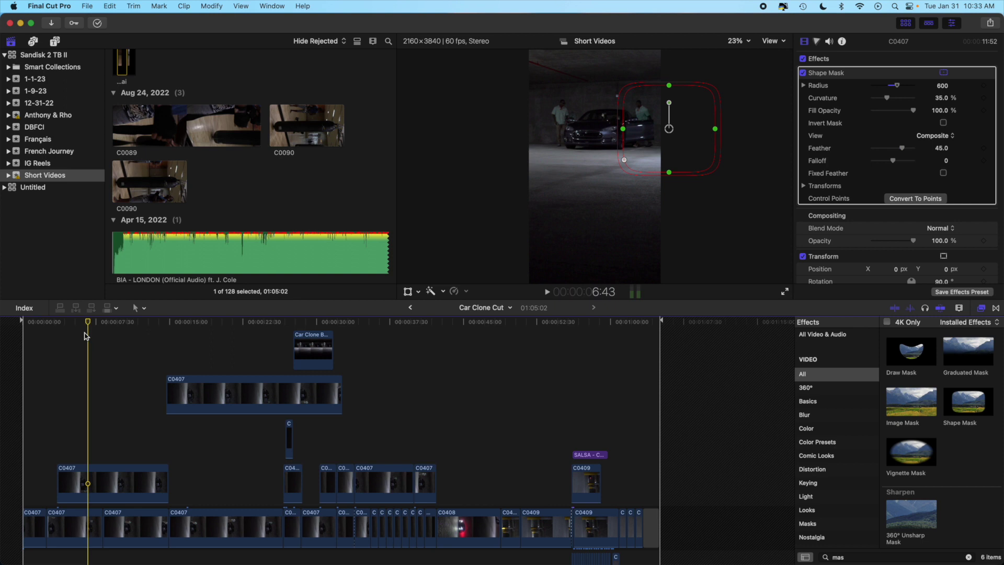
pyautogui.press('space')
pyautogui.press('space')
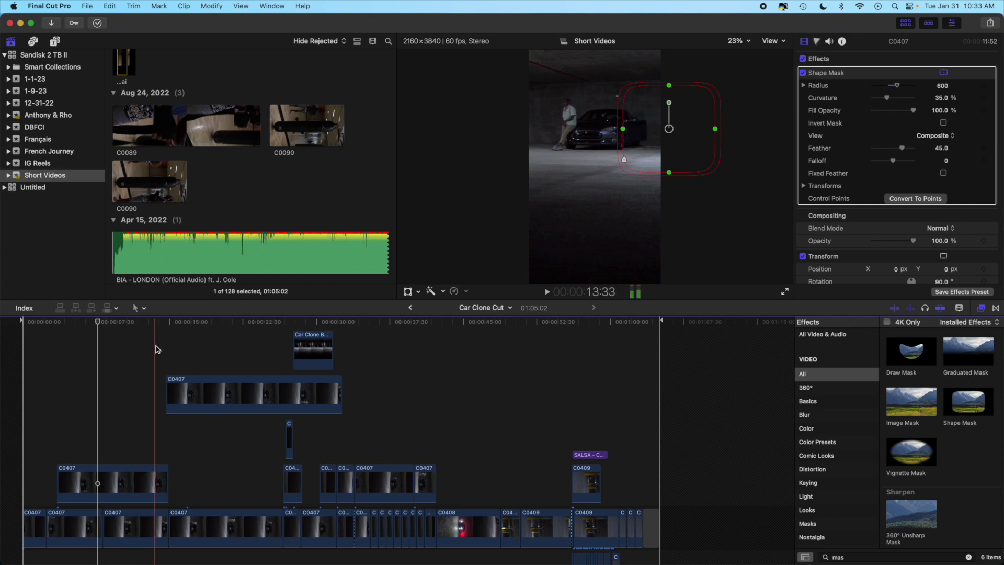
pyautogui.click(177, 390)
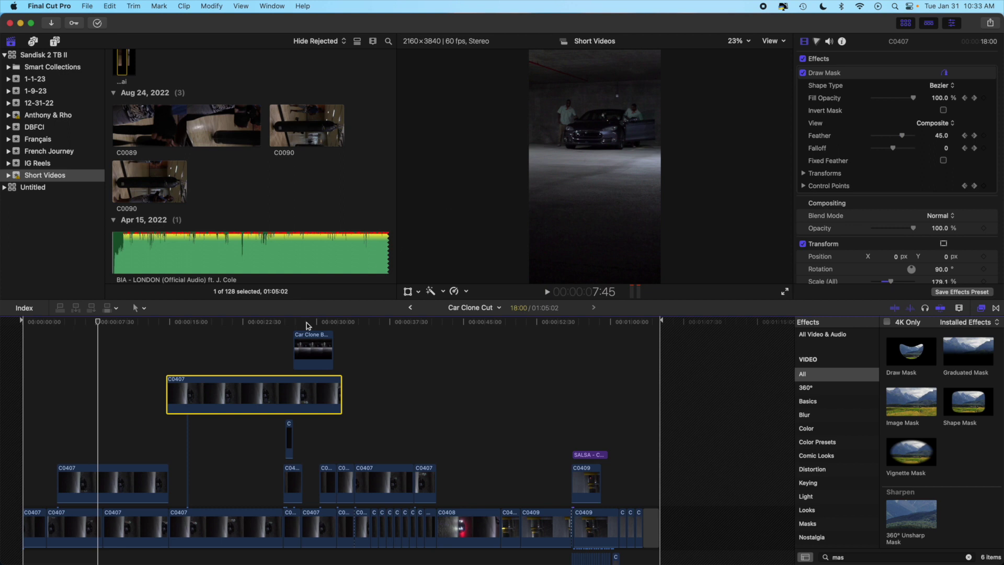
# Preview the clone shot and compare the storyline and upper C0407 clips, ending on the upper clip
pyautogui.click(175, 516)
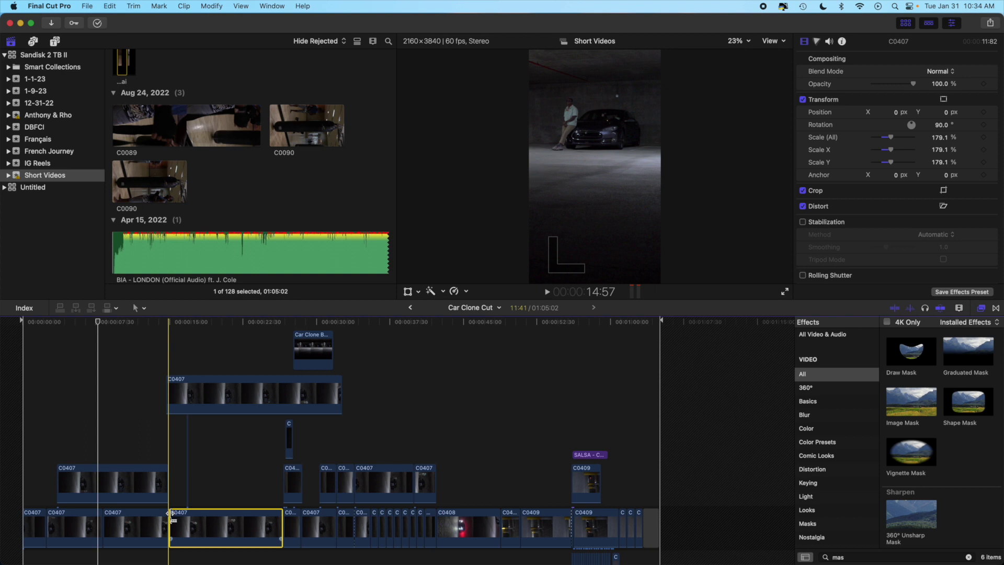
pyautogui.press('space')
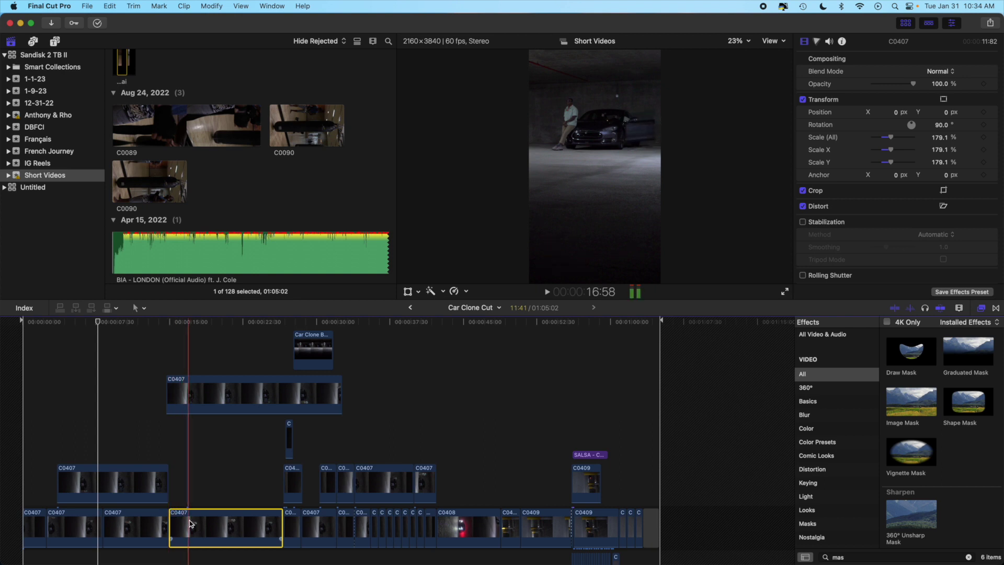
pyautogui.press('space')
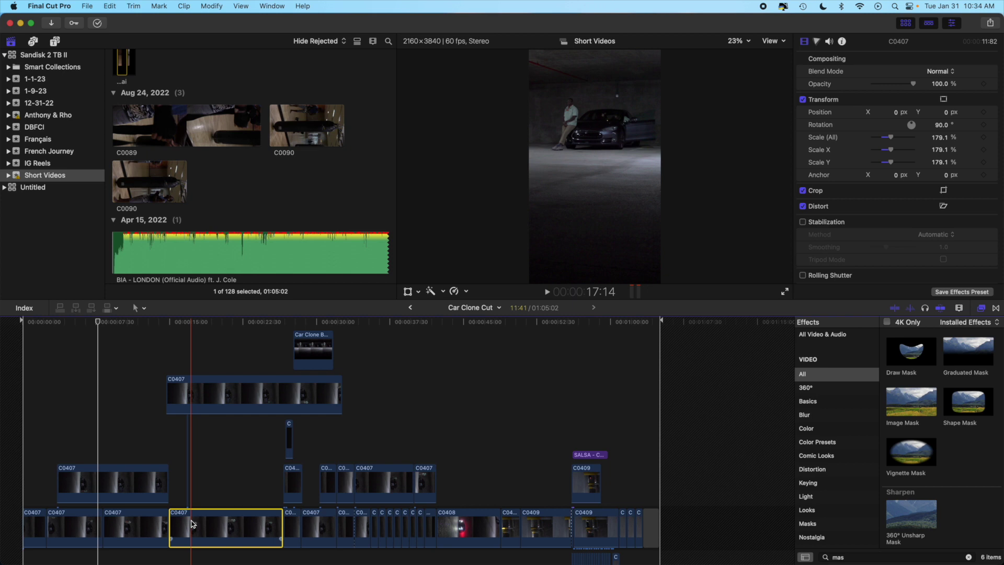
pyautogui.click(209, 395)
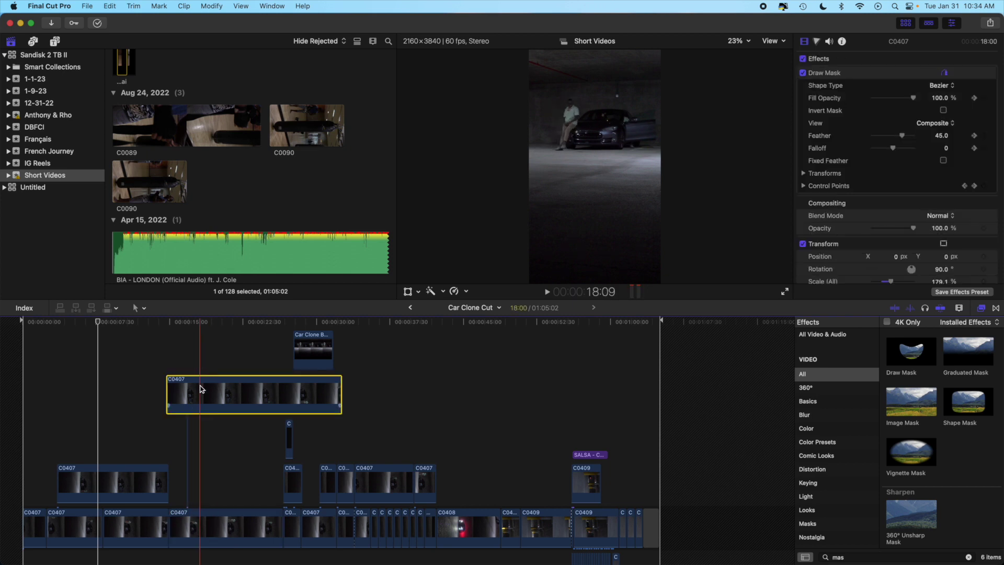
pyautogui.click(181, 517)
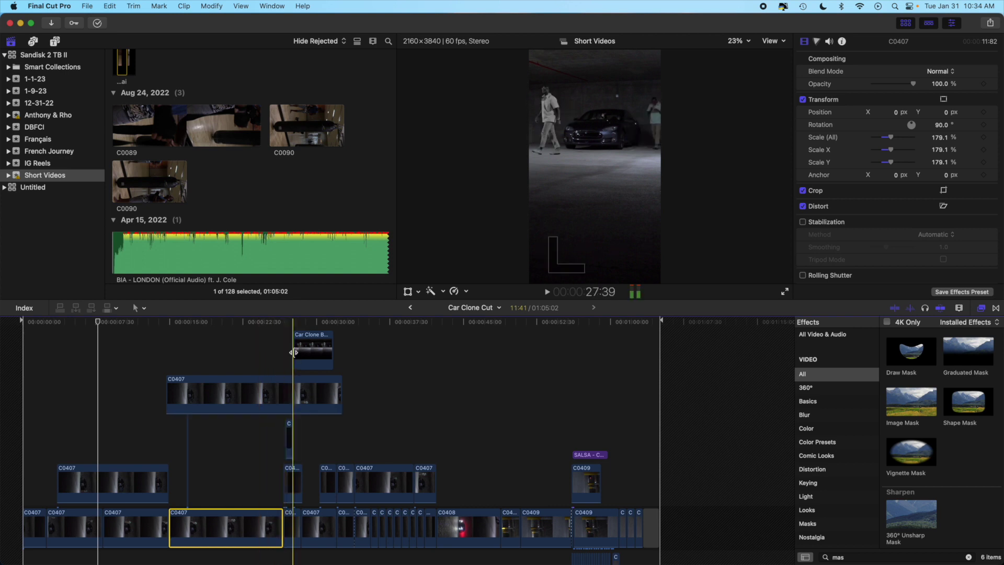
pyautogui.click(285, 335)
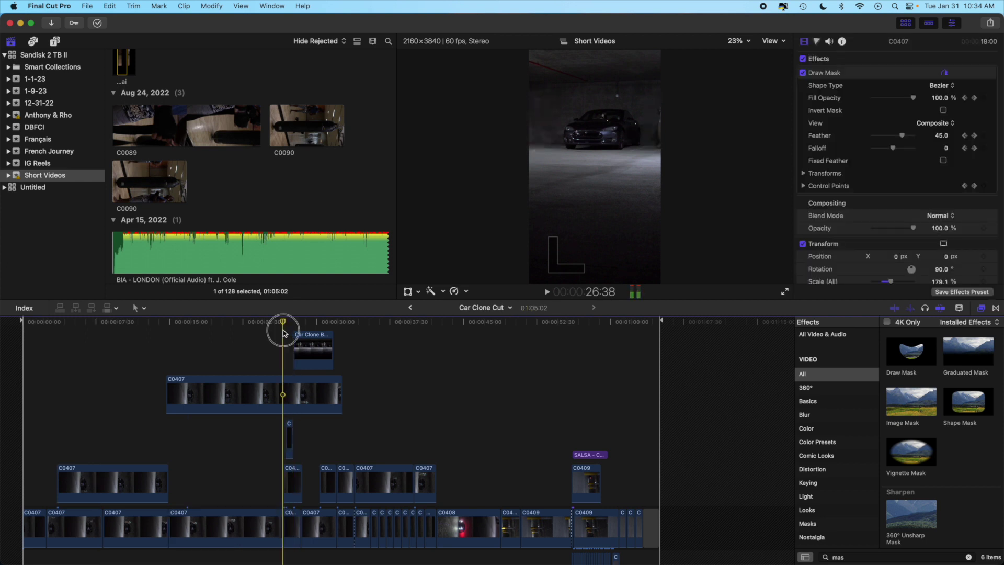
pyautogui.click(266, 392)
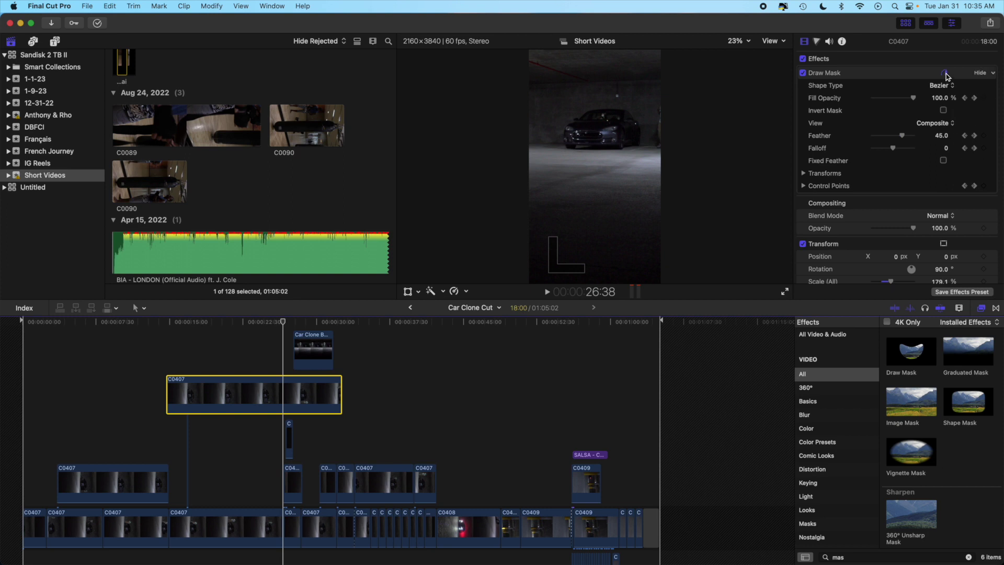
# Show the upper C0407 clip's Draw Mask outline in the viewer
pyautogui.click(981, 75)
pyautogui.click(980, 73)
pyautogui.click(807, 78)
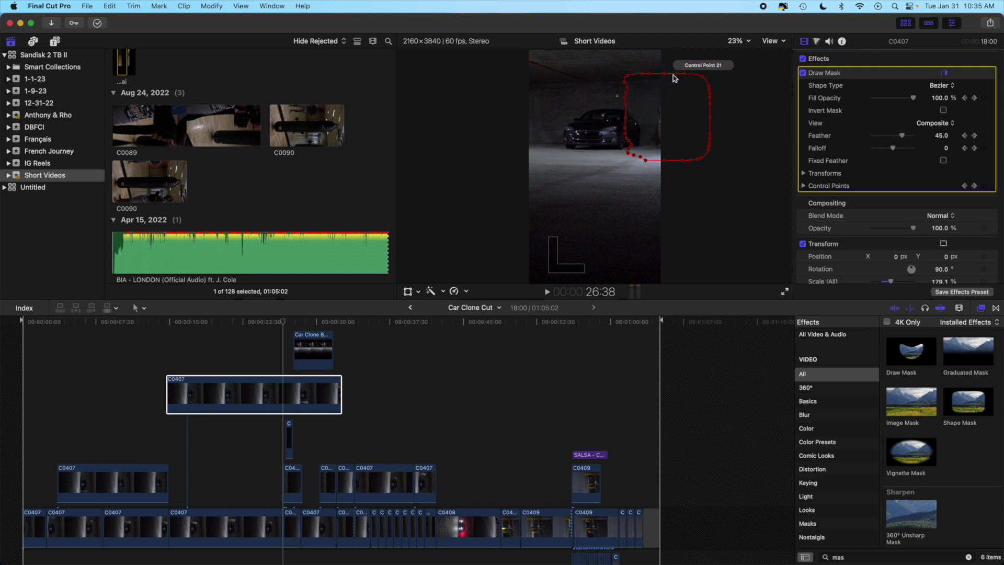
# Step forward frame by frame through the shot to 27:10, checking the mask
pyautogui.click(291, 397)
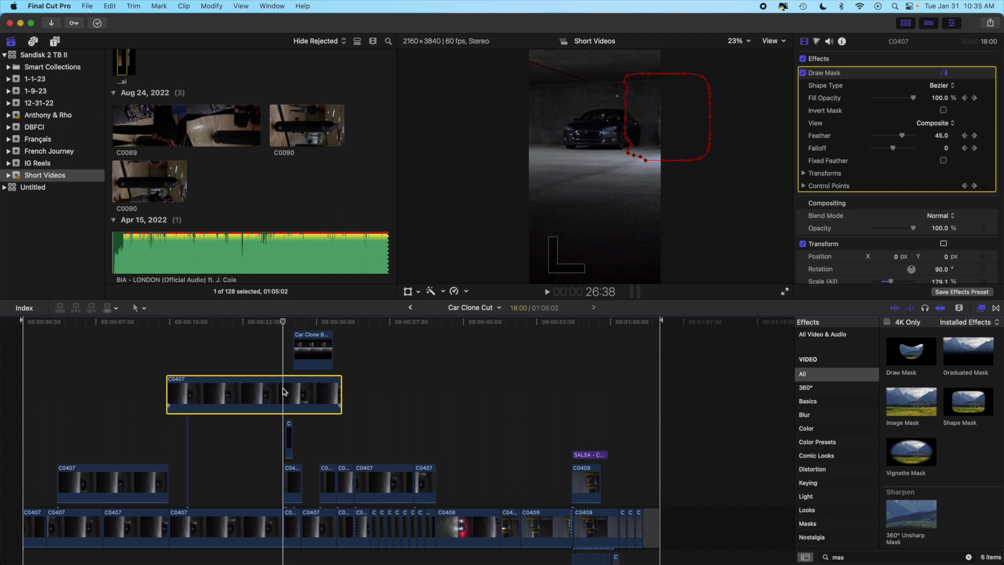
pyautogui.press('Right')
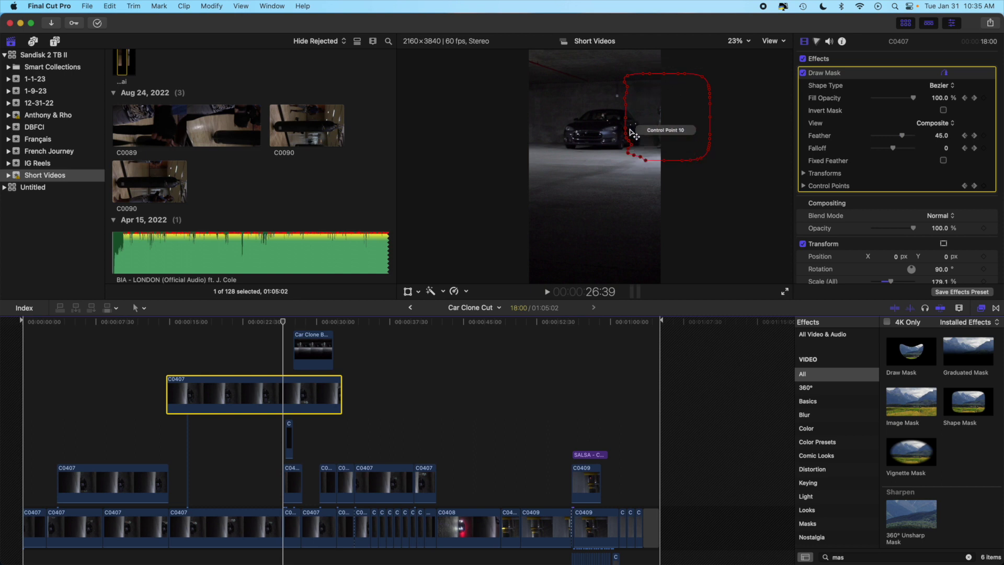
pyautogui.press('m')
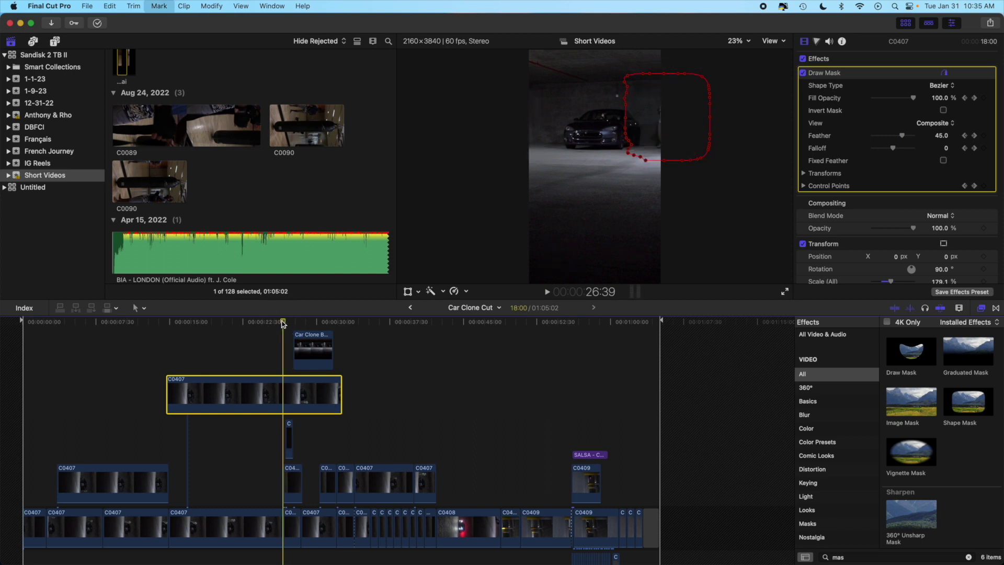
pyautogui.press('Right')
pyautogui.press('Right')
pyautogui.press('Right')
pyautogui.press('Right')
pyautogui.press('Right')
pyautogui.press('Right')
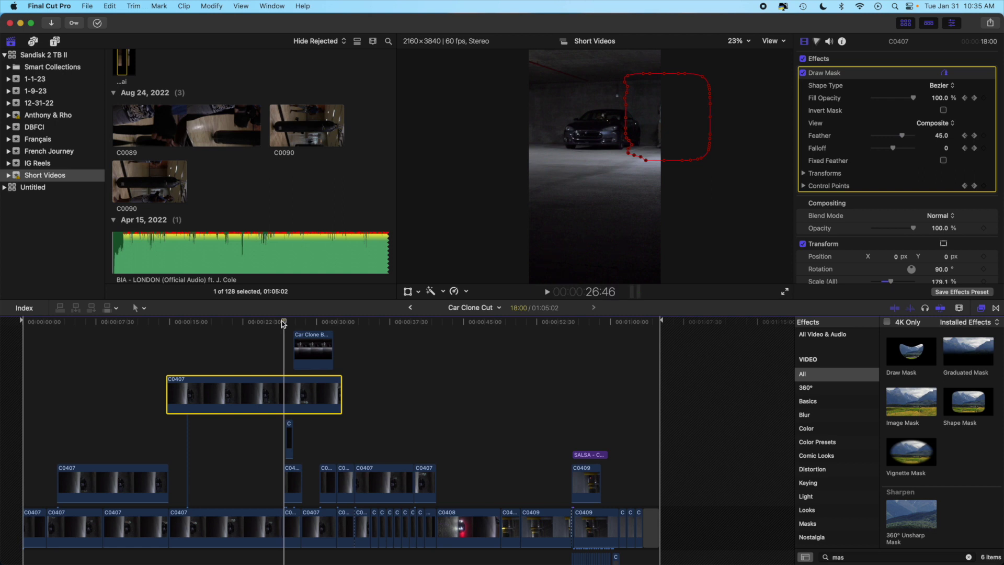
pyautogui.press('Right')
pyautogui.press('Right')
pyautogui.press('Right')
pyautogui.press('Right')
pyautogui.press('Right')
pyautogui.press('Right')
pyautogui.press('Right')
pyautogui.press('Right')
pyautogui.press('Right')
pyautogui.press('Right')
pyautogui.press('Right')
pyautogui.press('Right')
pyautogui.press('Right')
pyautogui.press('Right')
pyautogui.press('Right')
pyautogui.press('Right')
pyautogui.press('Right')
pyautogui.press('Right')
pyautogui.press('Right')
pyautogui.press('Right')
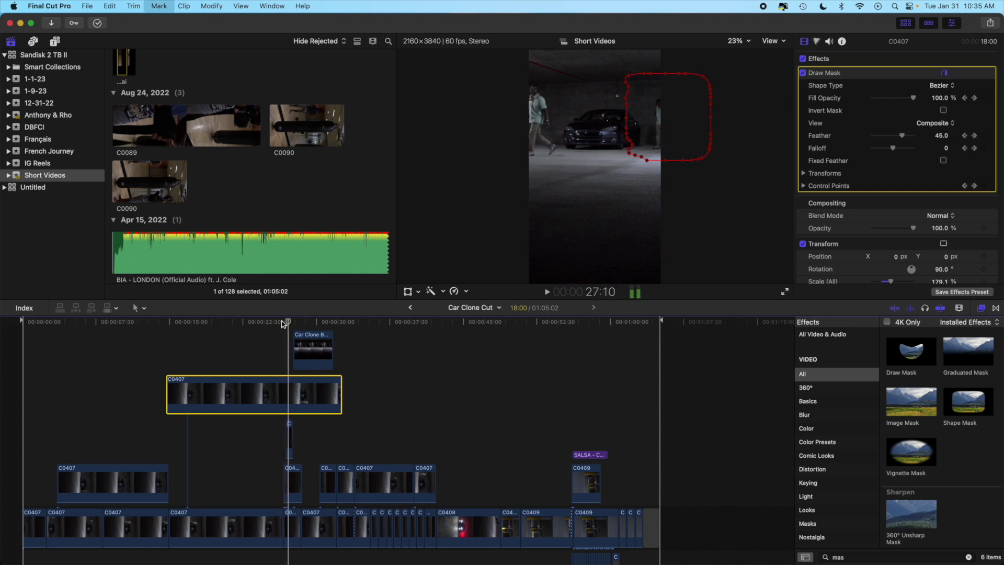
# Step a few more frames, then play the masked clone shot from 27:39 and stop back at 27:39
pyautogui.press('Right')
pyautogui.press('Right')
pyautogui.press('Right')
pyautogui.press('Right')
pyautogui.press('Right')
pyautogui.press('Right')
pyautogui.press('Right')
pyautogui.press('Right')
pyautogui.press('Right')
pyautogui.press('Right')
pyautogui.press('Right')
pyautogui.press('Right')
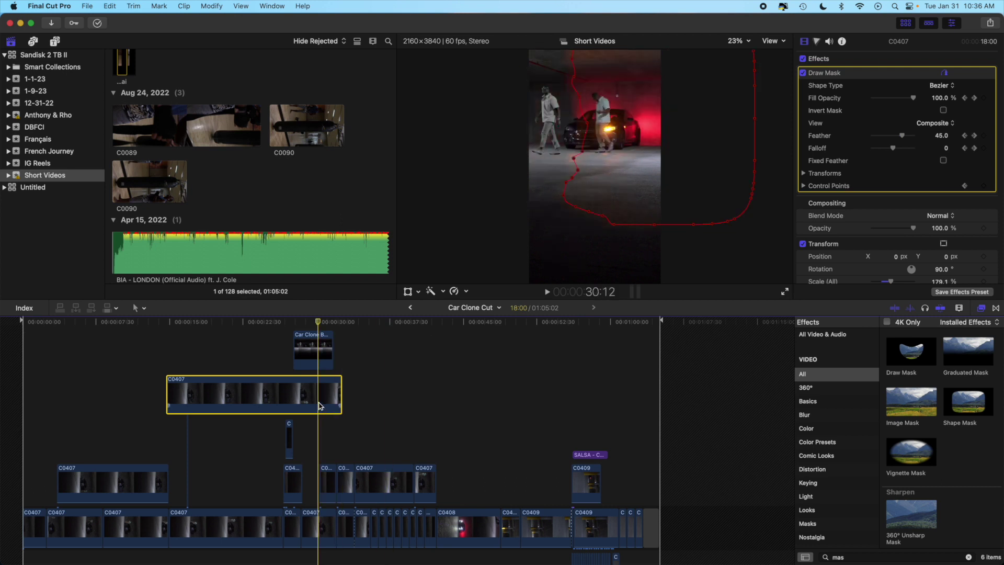
pyautogui.press('Right')
pyautogui.press('Right')
pyautogui.press('Right')
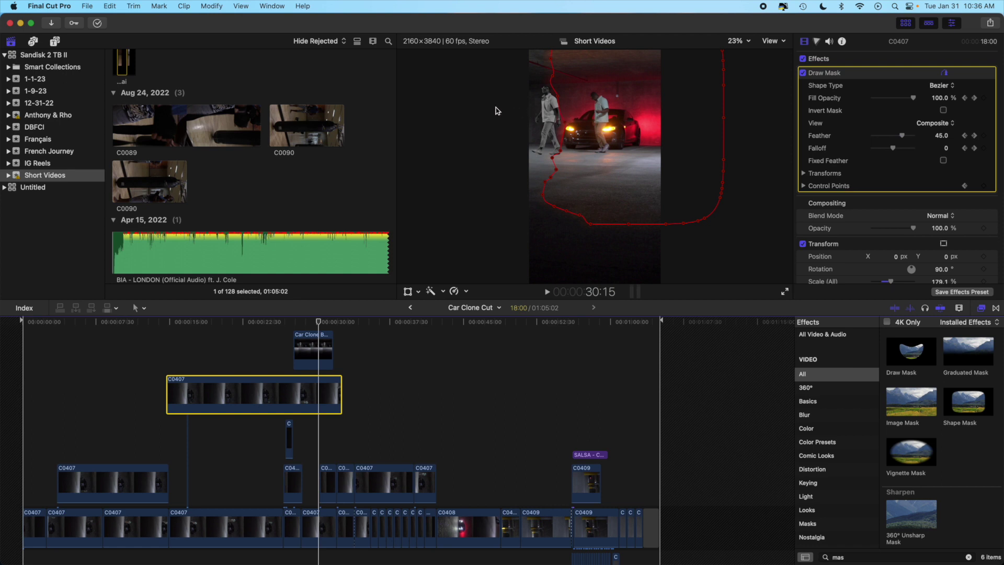
pyautogui.click(294, 325)
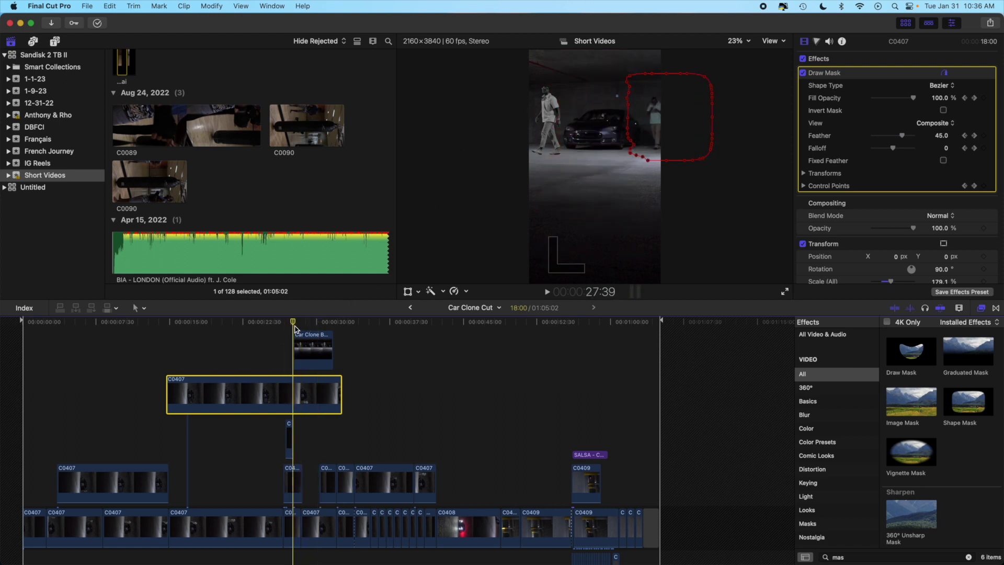
pyautogui.press('space')
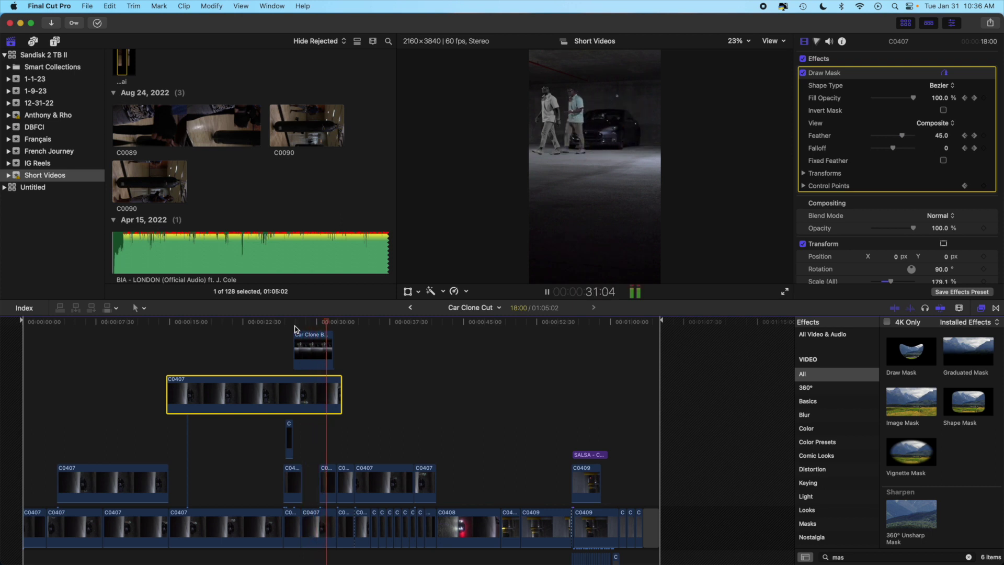
pyautogui.click(295, 327)
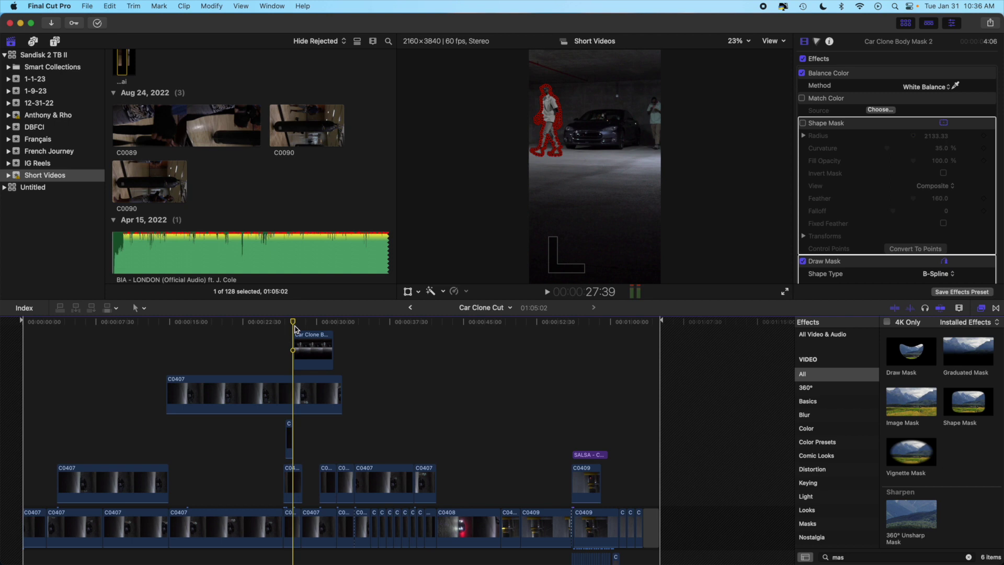
# Inspect Car Clone Body Mask 2, then select the small connected C0407 clip and step through its draw mask
pyautogui.click(297, 334)
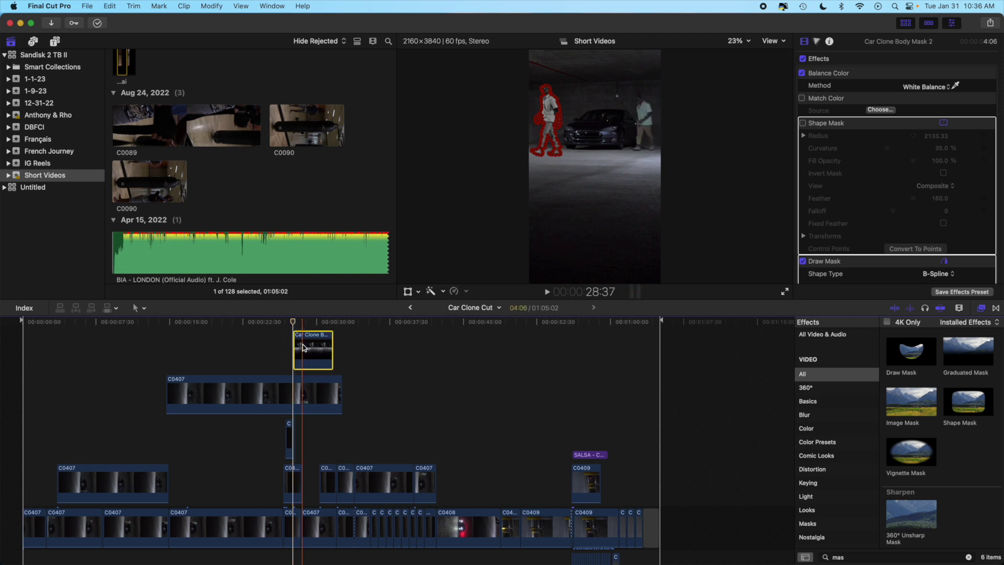
pyautogui.click(293, 321)
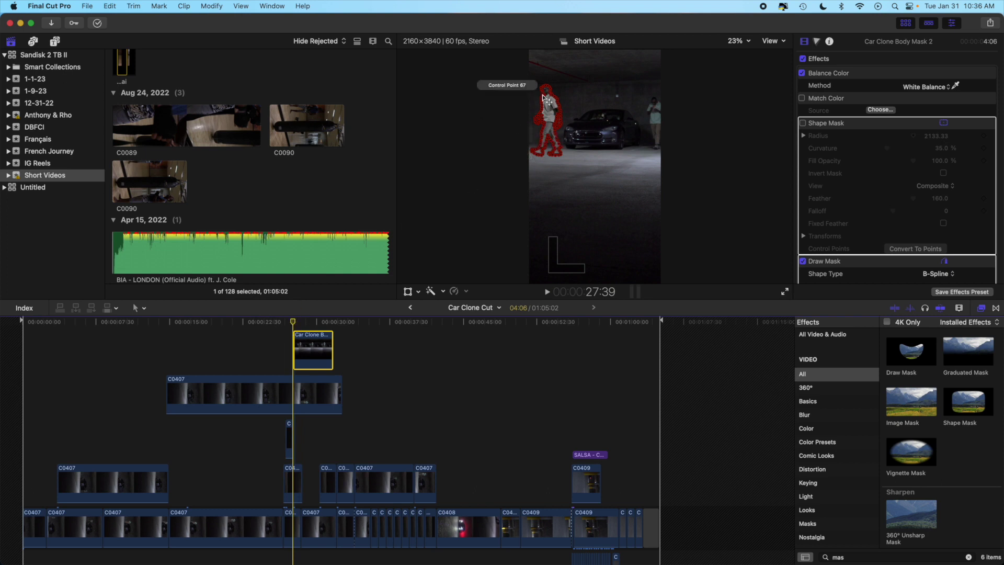
pyautogui.click(565, 96)
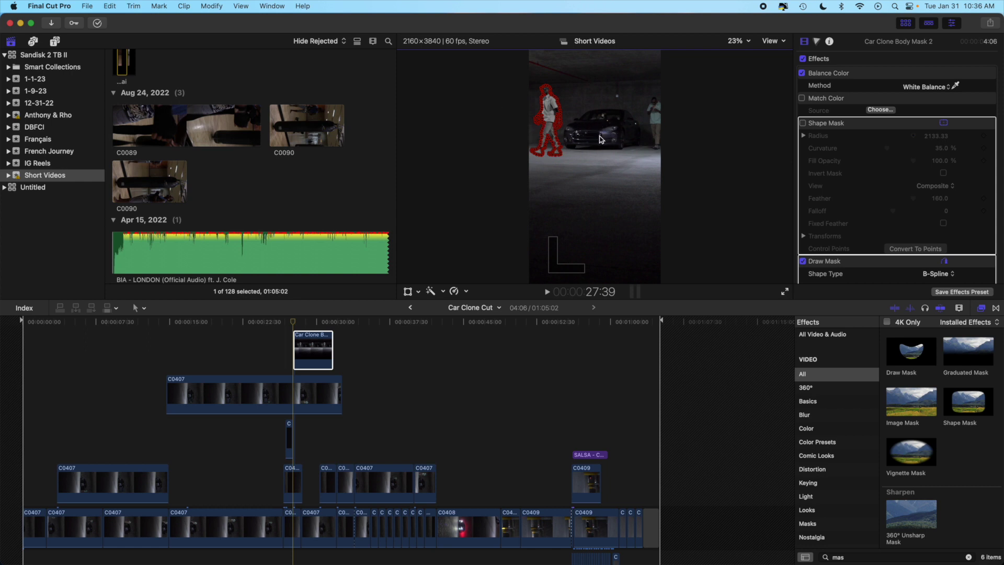
pyautogui.click(294, 323)
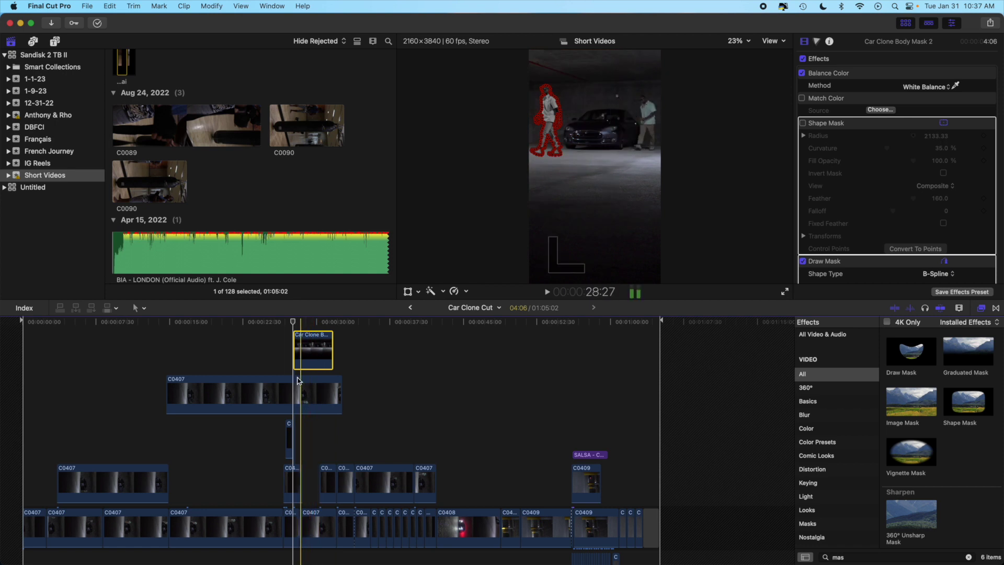
pyautogui.click(289, 430)
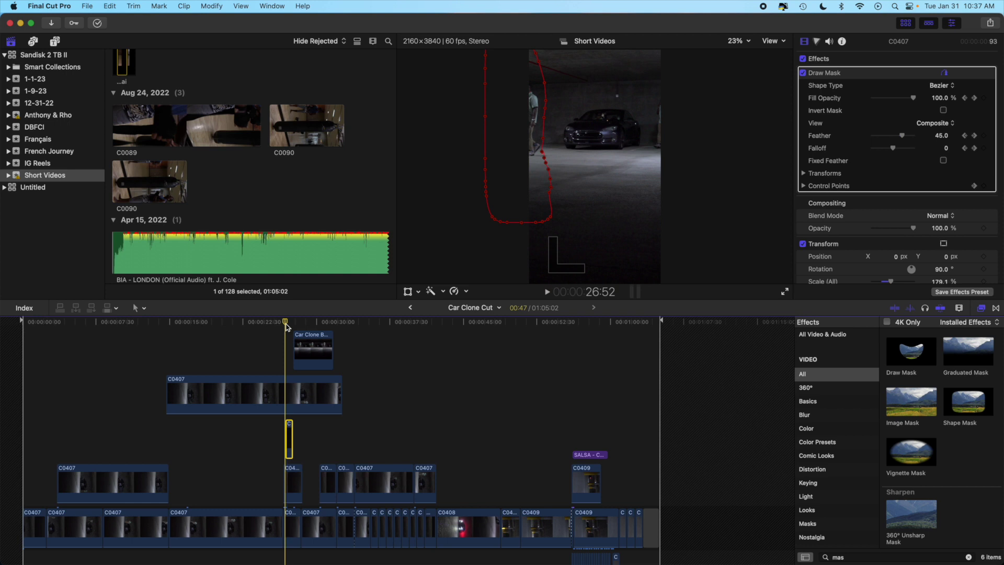
pyautogui.press('Right')
pyautogui.press('Right')
pyautogui.press('Right')
pyautogui.press('Right')
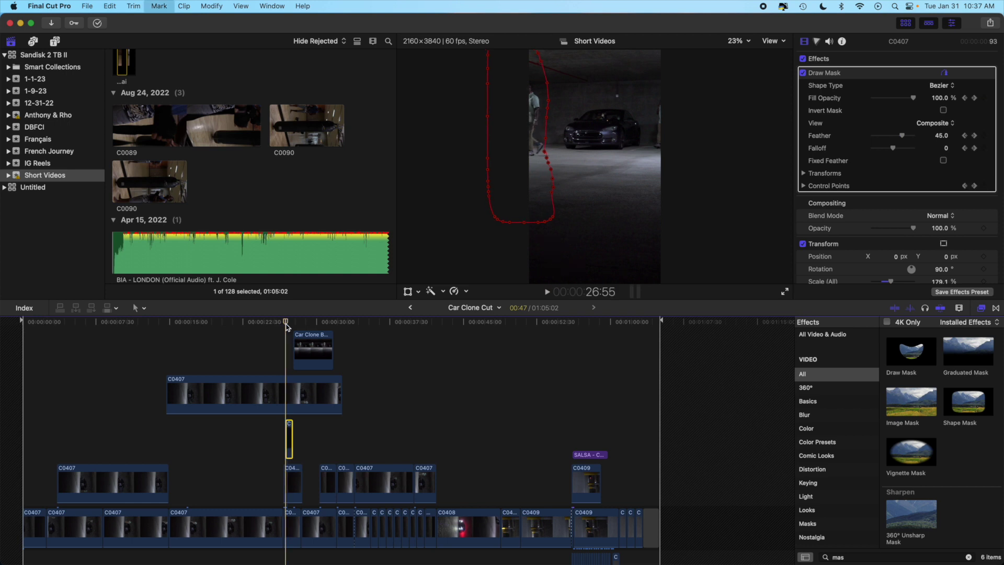
# Step a few frames forward and zoom the timeline in on the small C0407 clip
pyautogui.press('Right')
pyautogui.press('Right')
pyautogui.press('Right')
pyautogui.press('Right')
pyautogui.press('Right')
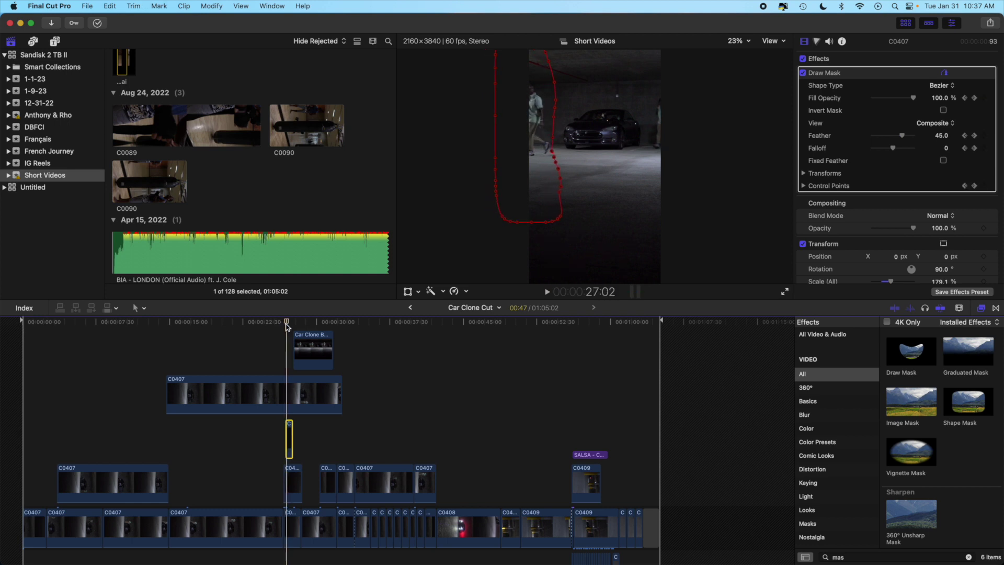
pyautogui.rightClick(290, 449)
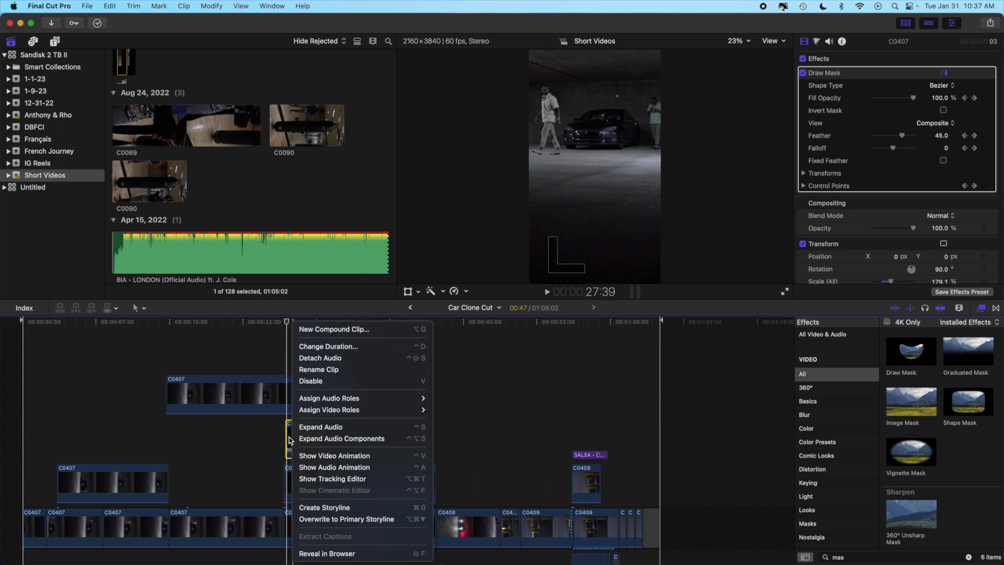
pyautogui.press('Escape')
pyautogui.press('super+equal')
pyautogui.press('super+equal')
pyautogui.press('super+equal')
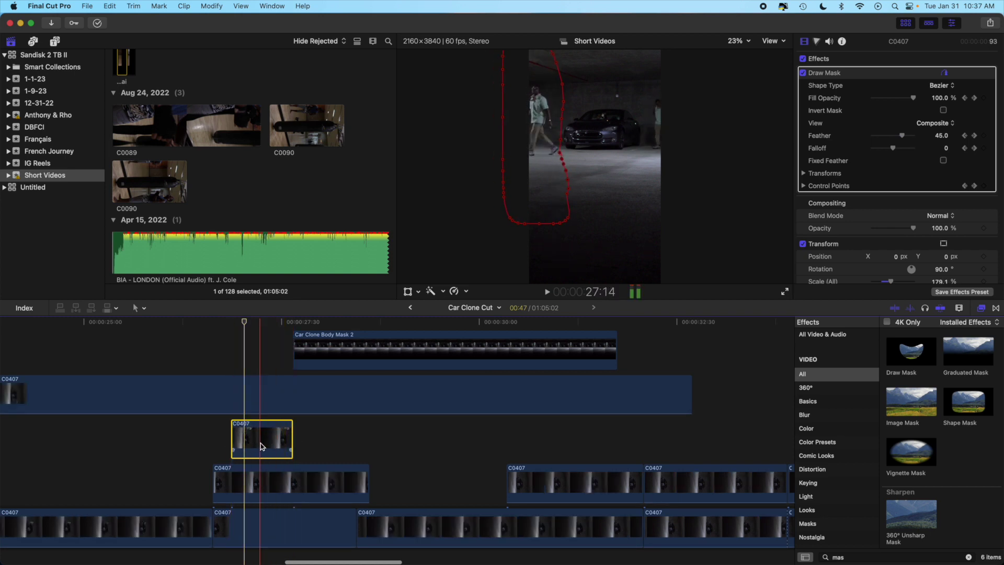
# Open and dismiss the small clip's shortcut menu and the Retime speed options without changes
pyautogui.rightClick(262, 448)
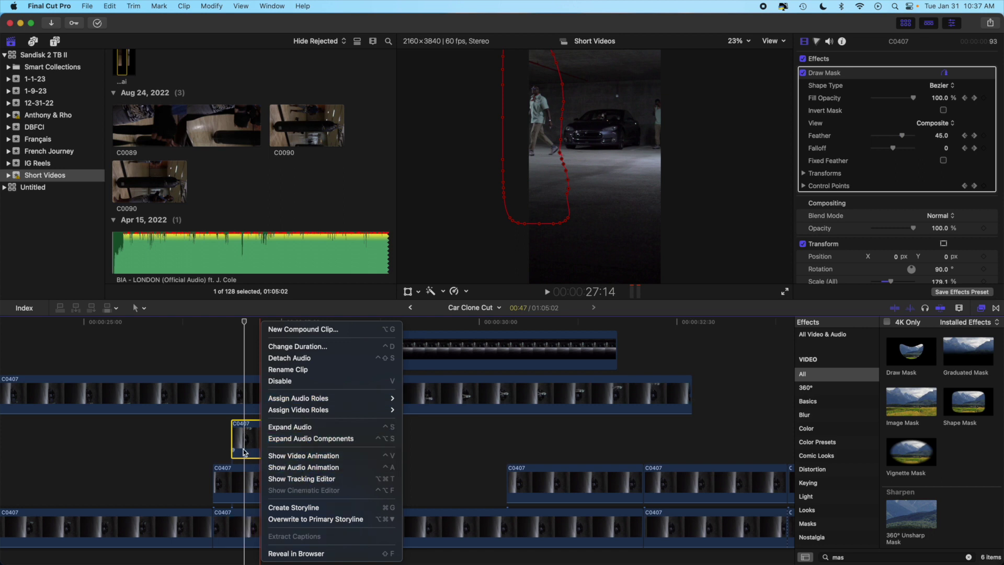
pyautogui.press('Escape')
pyautogui.click(466, 291)
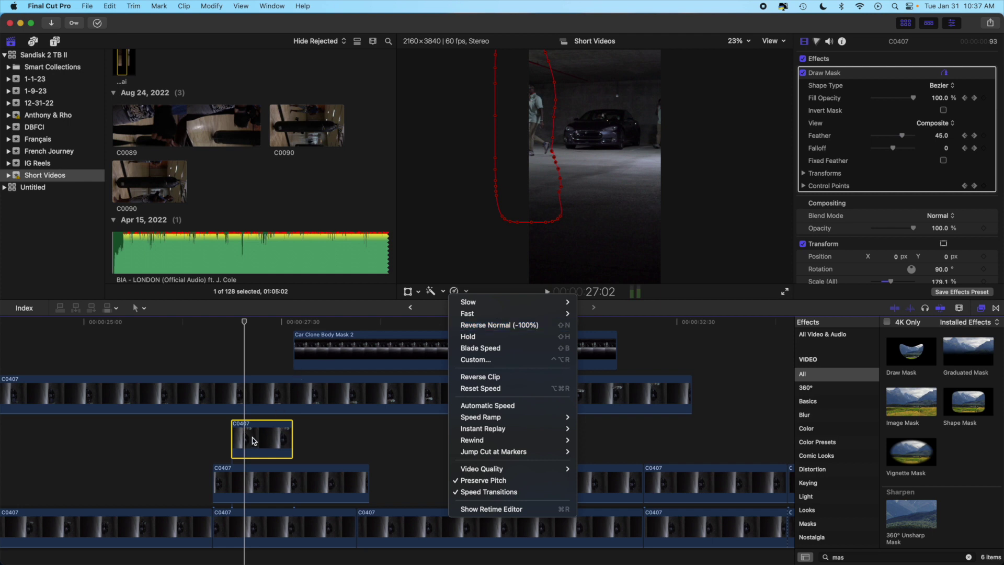
pyautogui.click(254, 441)
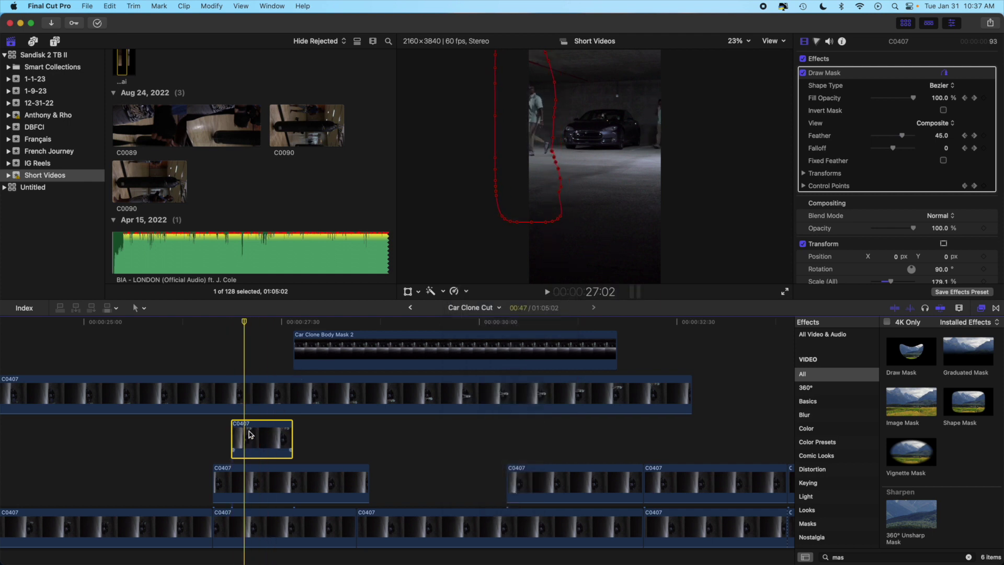
pyautogui.rightClick(250, 434)
pyautogui.press('Escape')
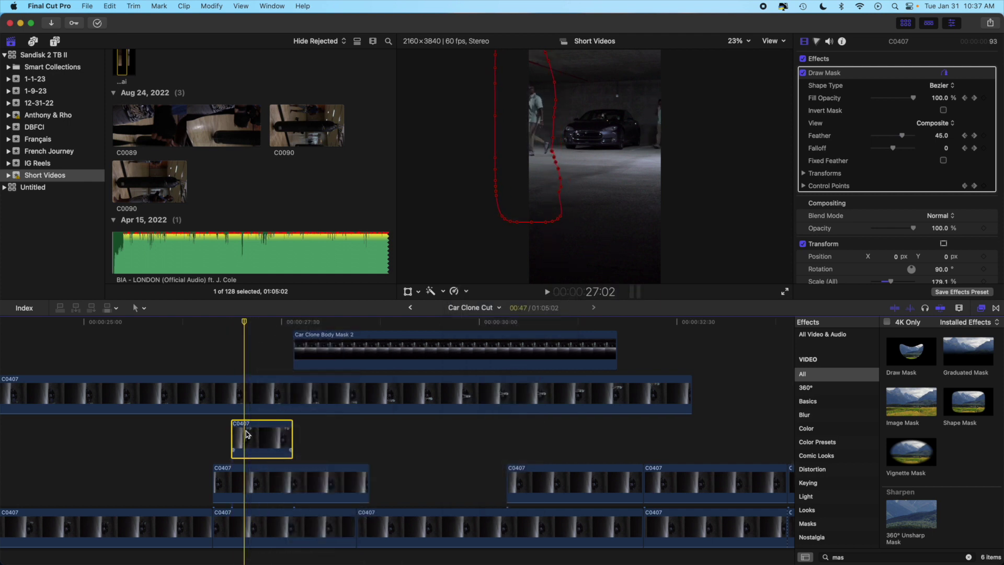
pyautogui.click(235, 390)
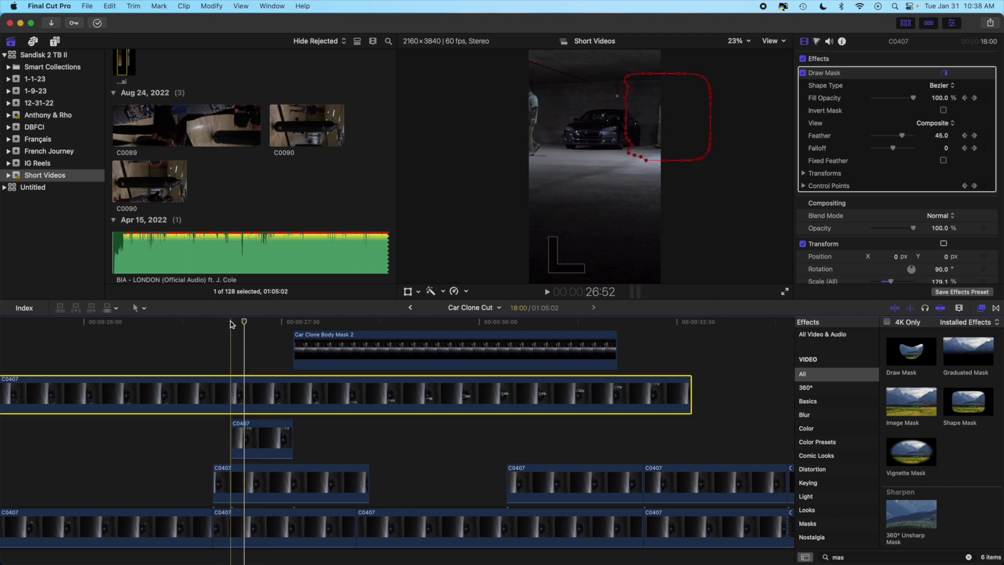
pyautogui.click(230, 324)
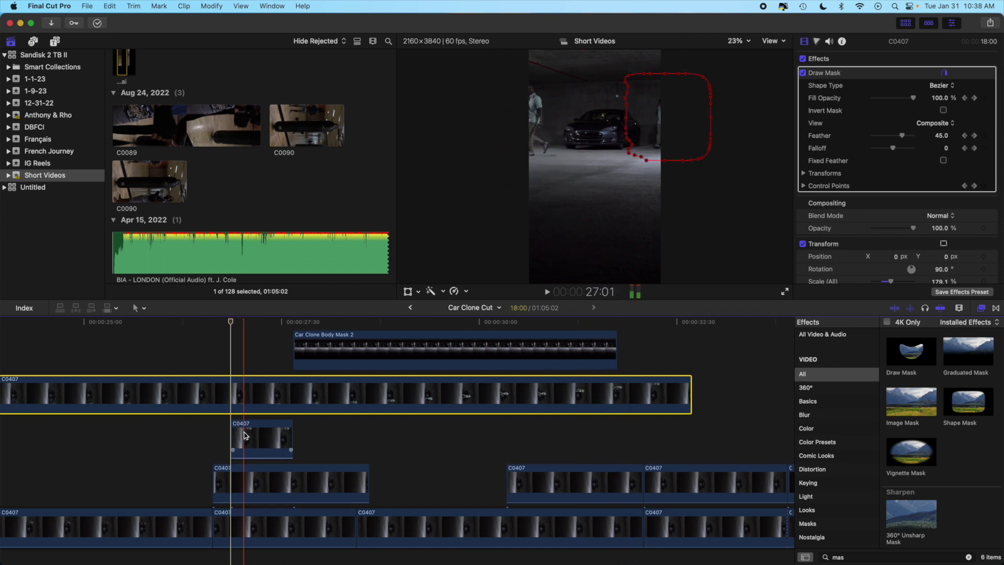
pyautogui.click(231, 426)
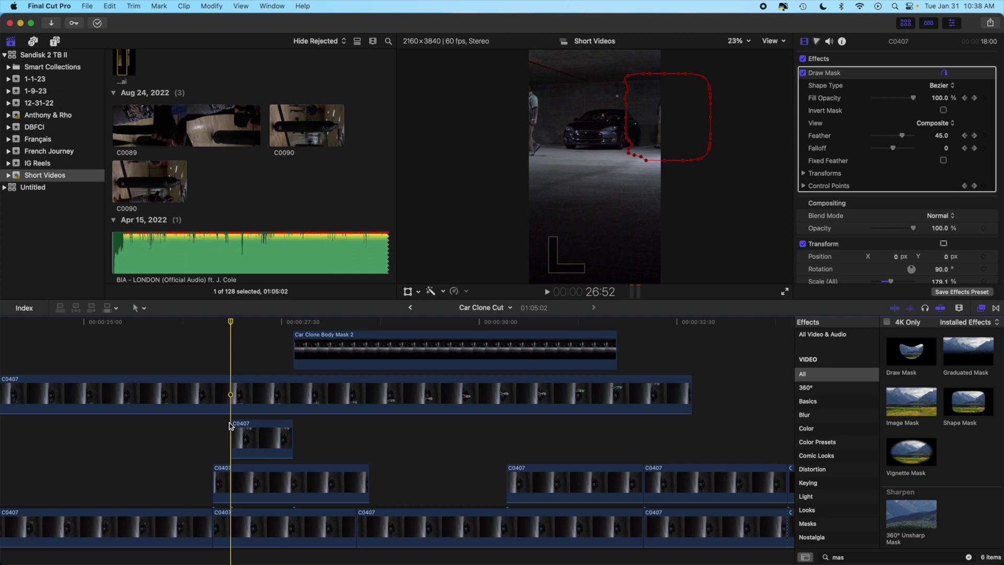
pyautogui.press('Right')
pyautogui.press('Right')
pyautogui.press('Right')
pyautogui.press('Right')
pyautogui.press('Right')
pyautogui.press('Right')
pyautogui.press('Right')
pyautogui.press('Right')
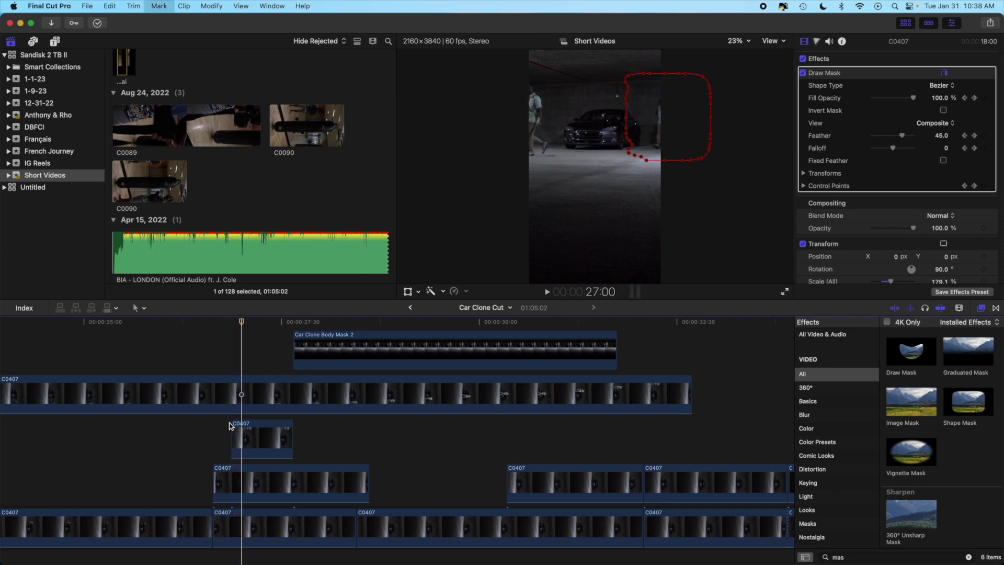
pyautogui.press('Right')
pyautogui.press('Right')
pyautogui.press('Right')
pyautogui.press('Right')
pyautogui.press('Right')
pyautogui.press('Right')
pyautogui.press('Right')
pyautogui.press('Right')
pyautogui.press('Right')
pyautogui.press('Right')
pyautogui.press('Right')
pyautogui.press('Right')
pyautogui.press('Right')
pyautogui.press('Right')
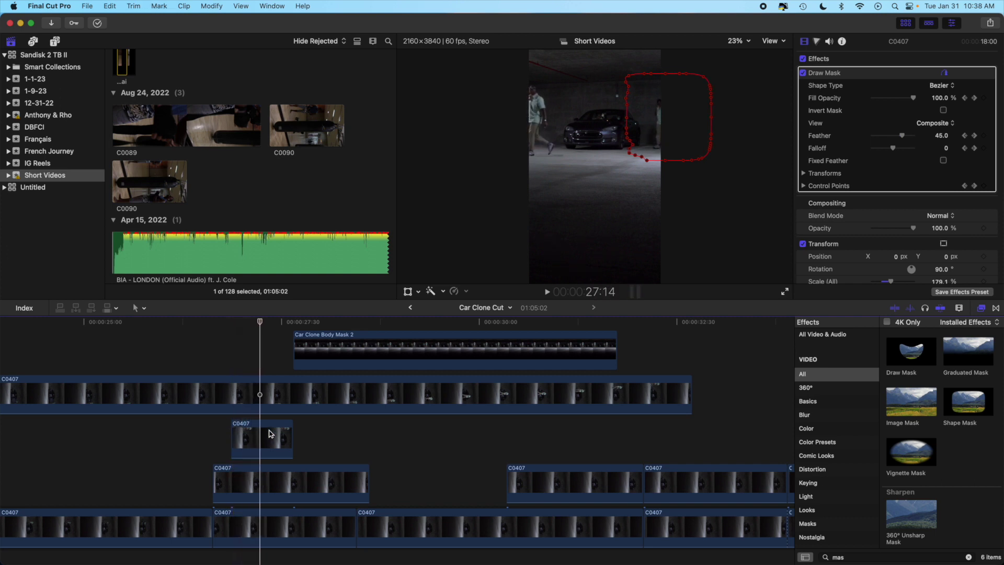
pyautogui.click(267, 429)
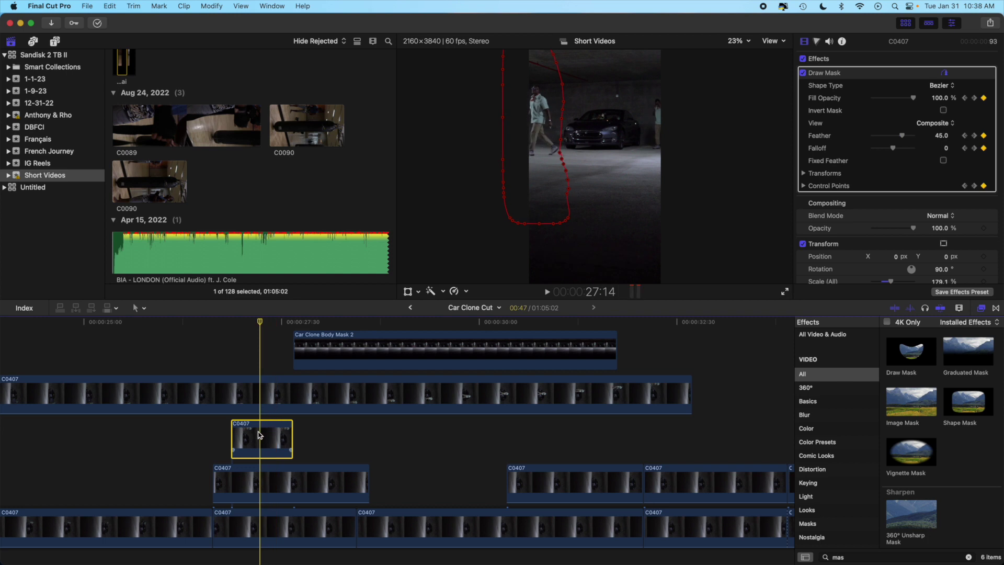
pyautogui.press('Right')
pyautogui.press('Right')
pyautogui.press('Right')
pyautogui.press('Right')
pyautogui.press('Right')
pyautogui.press('Right')
pyautogui.press('Right')
pyautogui.press('Right')
pyautogui.press('Right')
pyautogui.press('Right')
pyautogui.press('Right')
pyautogui.press('Right')
pyautogui.press('Right')
pyautogui.press('Right')
pyautogui.press('Right')
pyautogui.press('Right')
pyautogui.press('Right')
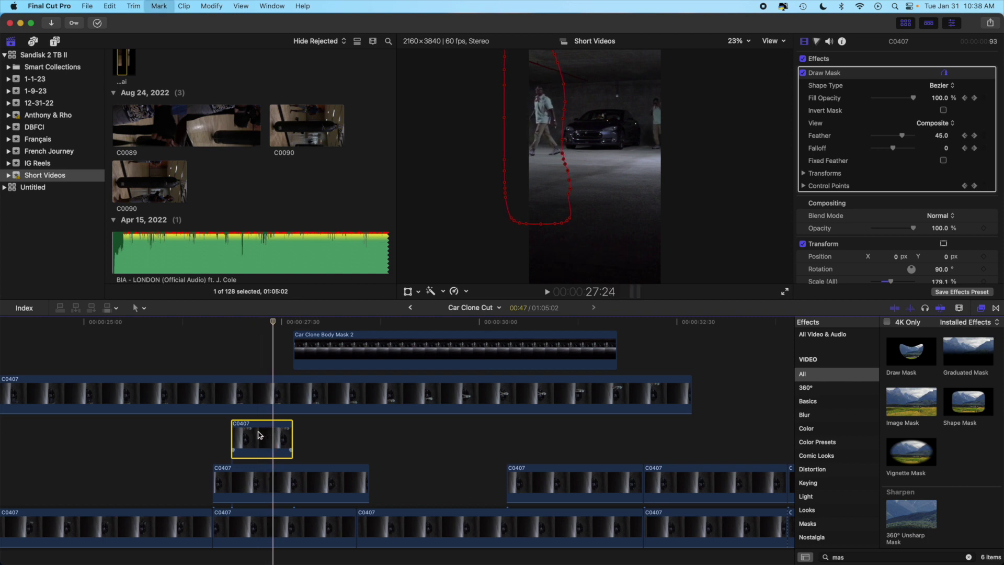
pyautogui.press('Right')
pyautogui.press('Right')
pyautogui.press('Right')
pyautogui.press('Right')
pyautogui.press('Right')
pyautogui.press('Right')
pyautogui.press('Right')
pyautogui.press('Right')
pyautogui.press('Right')
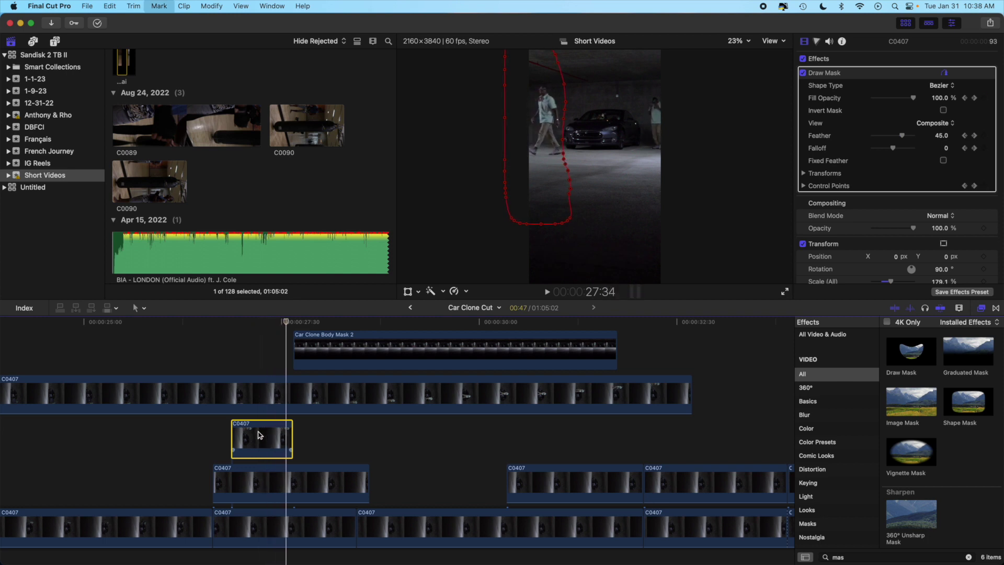
pyautogui.press('Left')
pyautogui.press('Left')
pyautogui.press('Left')
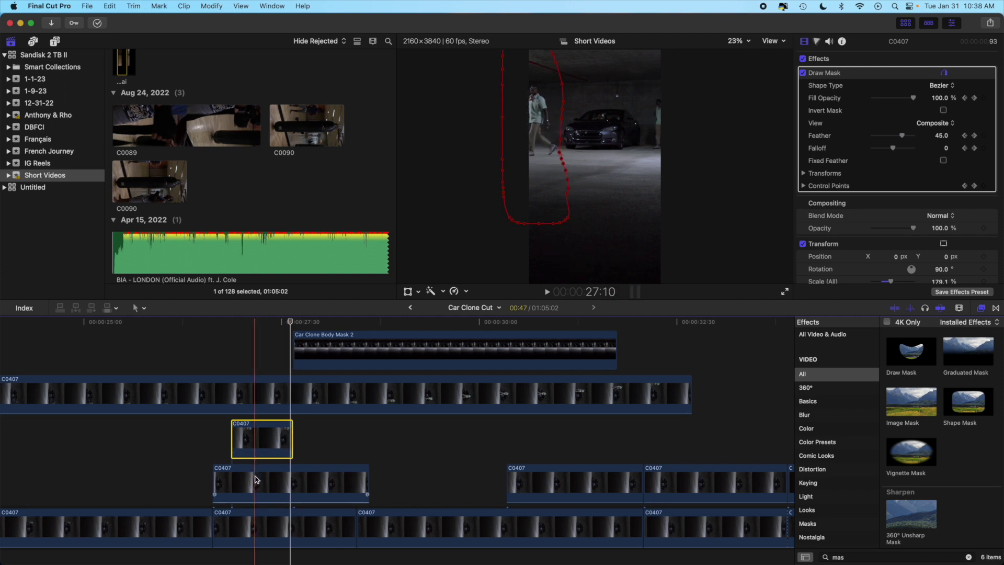
pyautogui.click(259, 479)
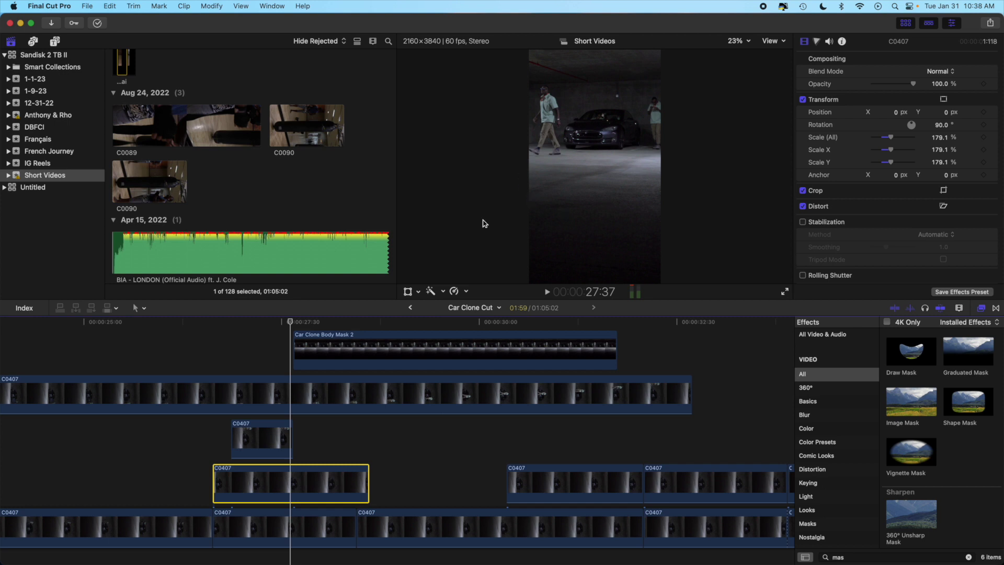
pyautogui.press('space')
pyautogui.click(269, 538)
pyautogui.press('space')
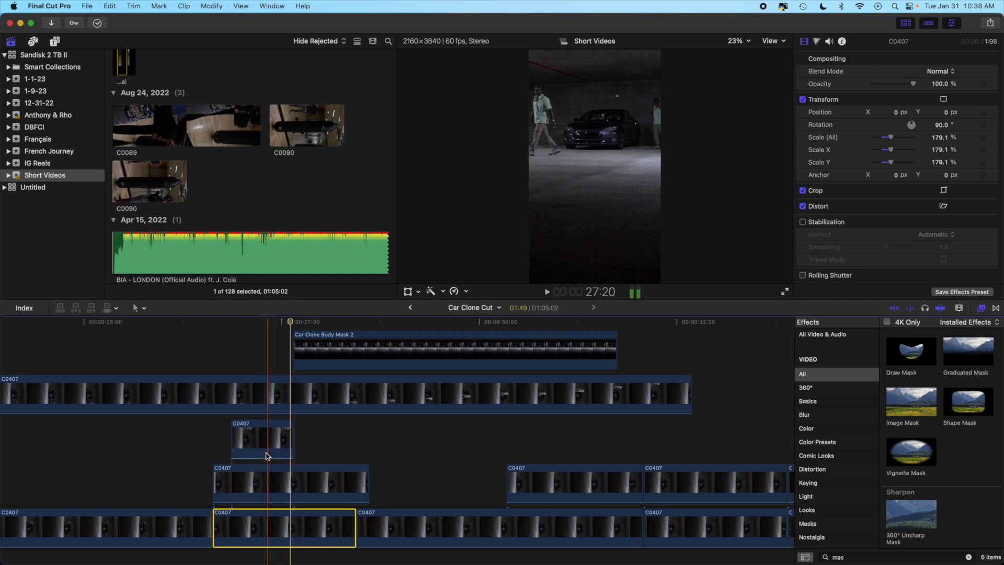
pyautogui.click(262, 440)
pyautogui.click(341, 356)
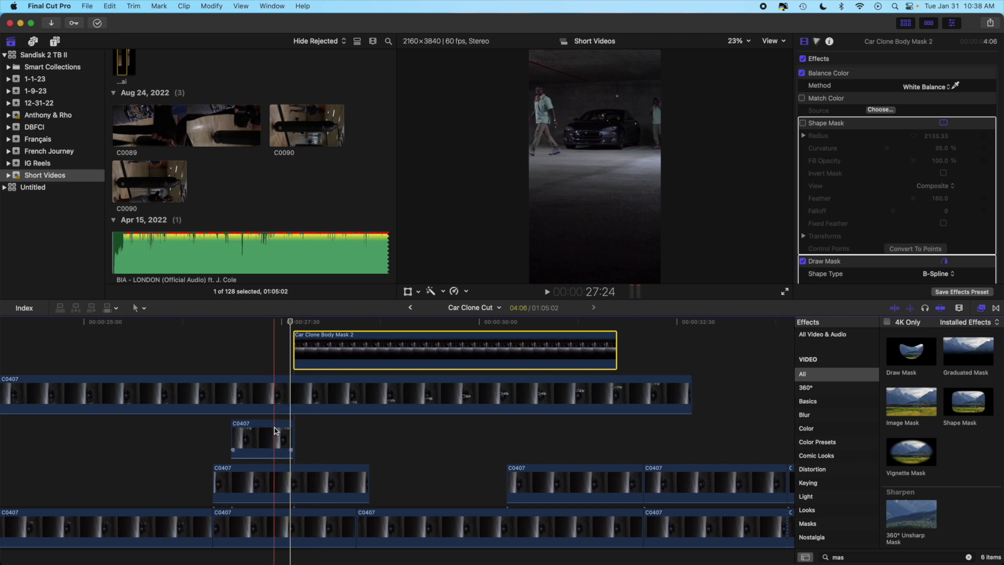
pyautogui.click(277, 432)
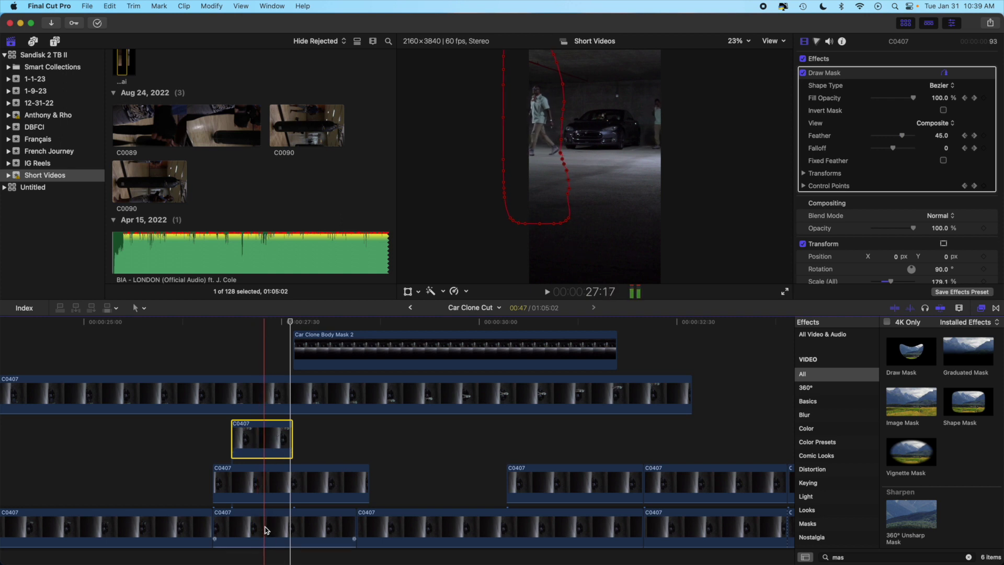
pyautogui.click(268, 530)
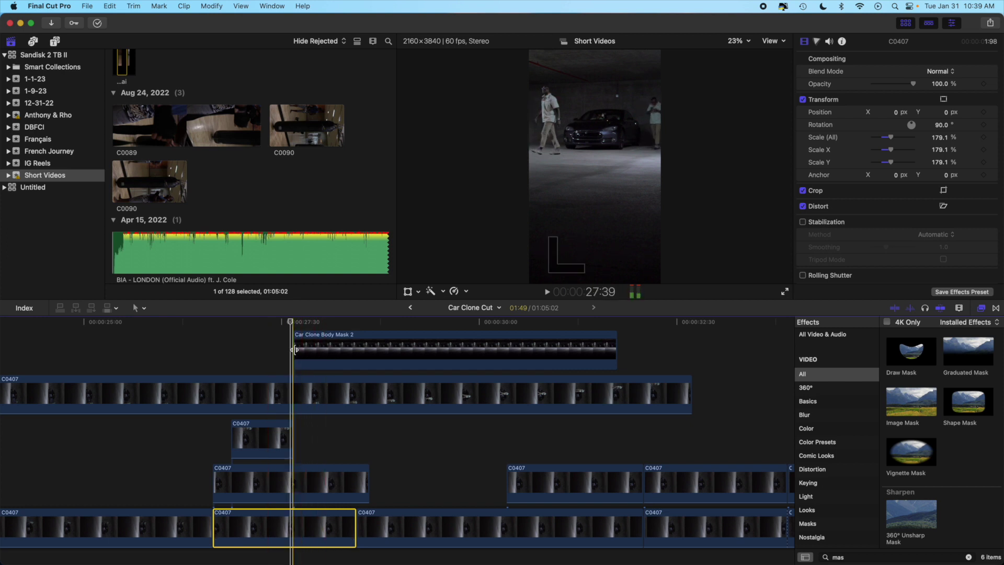
pyautogui.click(301, 349)
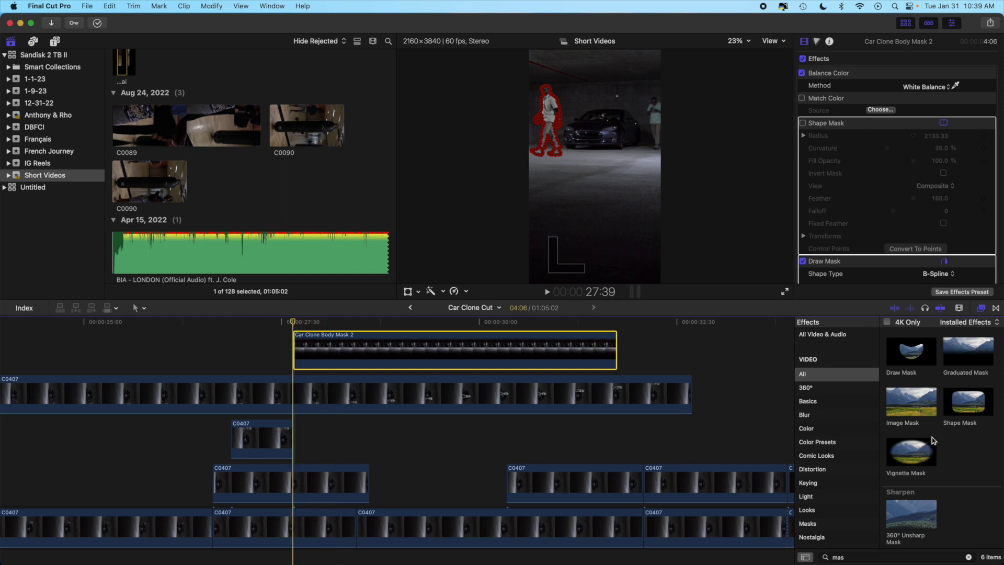
pyautogui.click(899, 362)
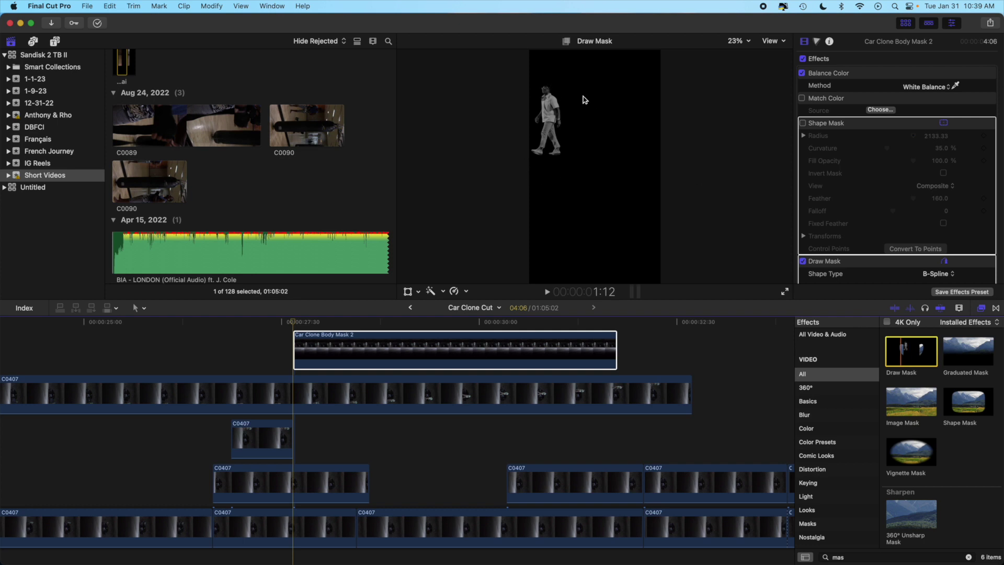
pyautogui.click(298, 348)
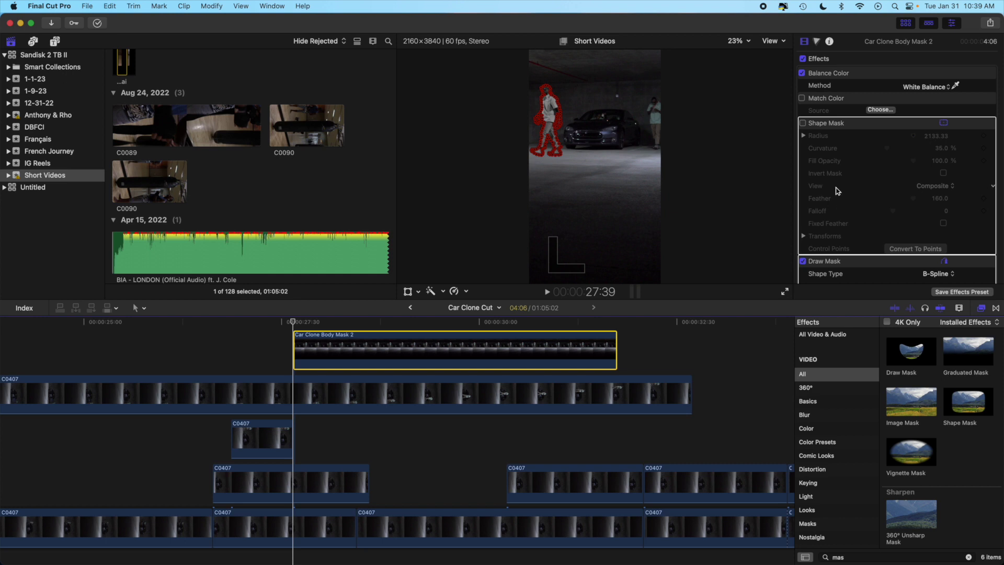
pyautogui.click(911, 266)
pyautogui.scroll(-1, 911, 266)
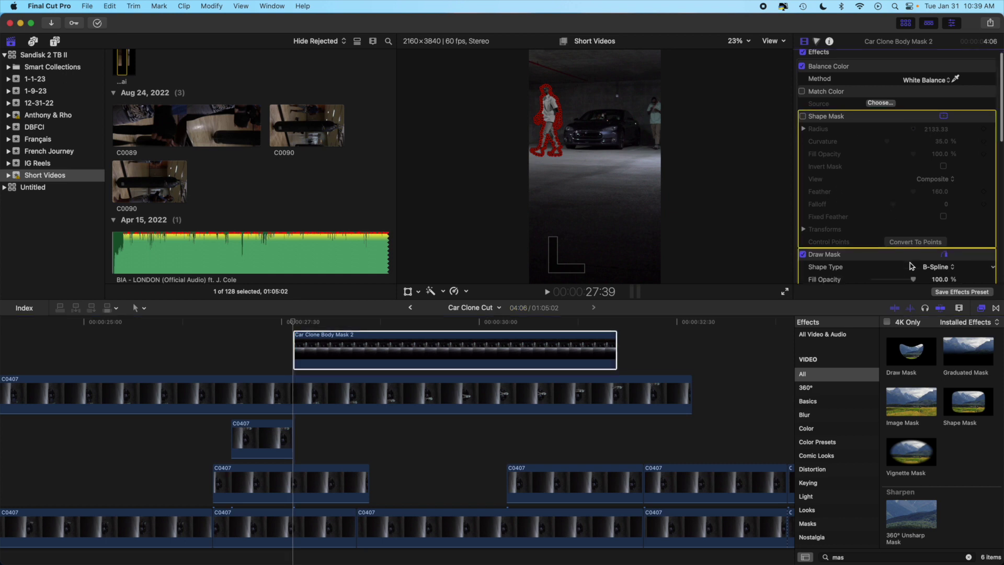
pyautogui.scroll(-2, 910, 266)
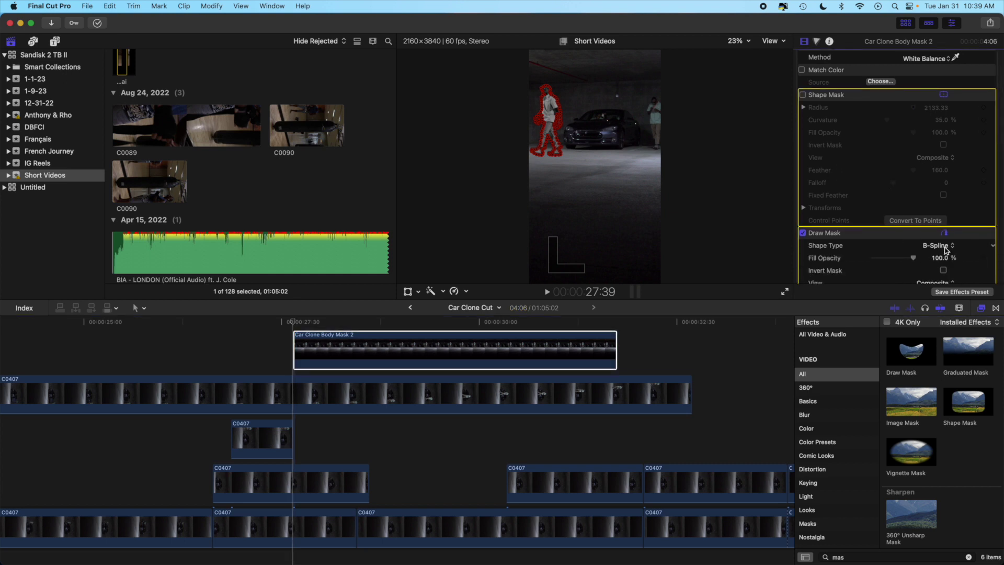
pyautogui.click(947, 246)
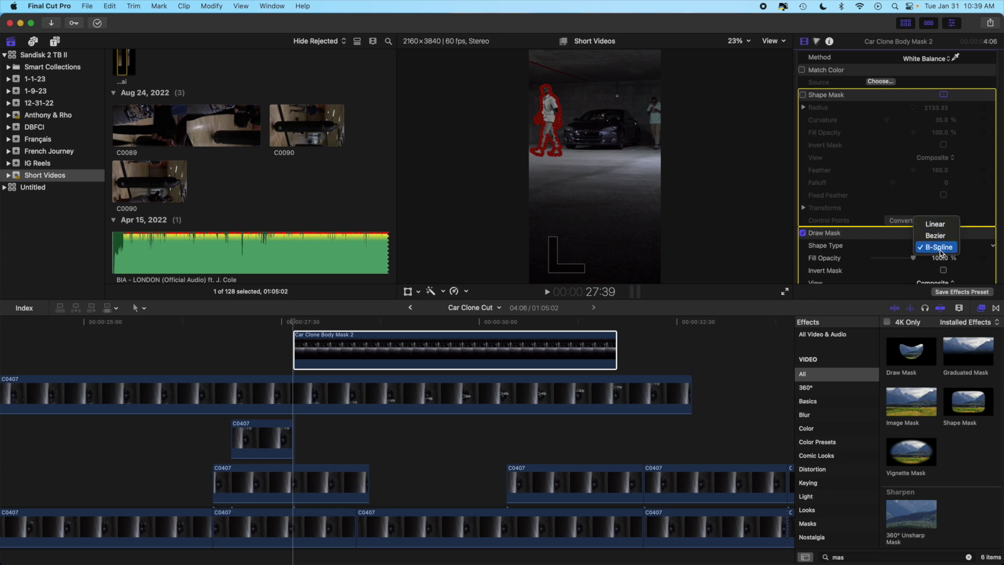
pyautogui.click(940, 250)
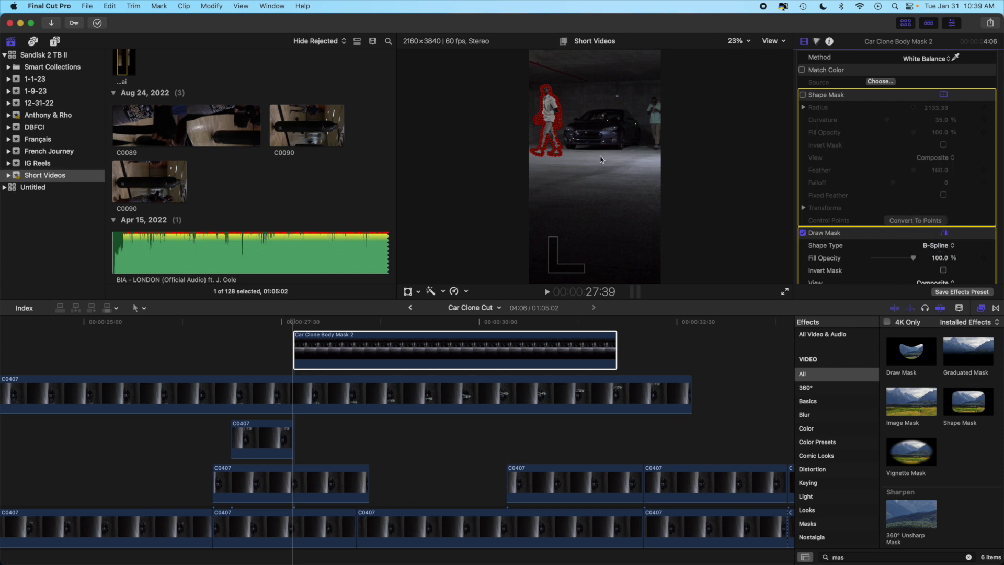
pyautogui.click(564, 148)
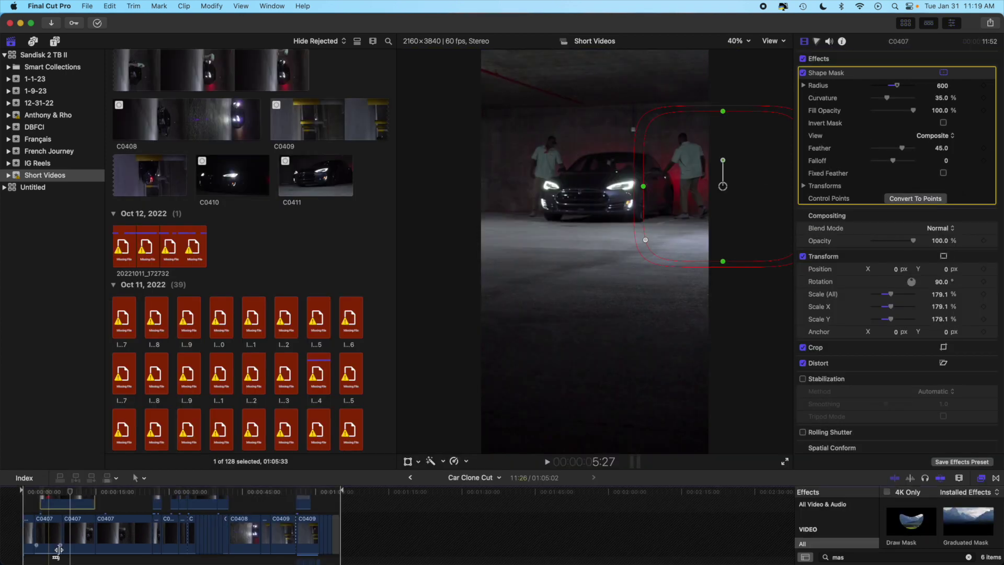
pyautogui.click(68, 534)
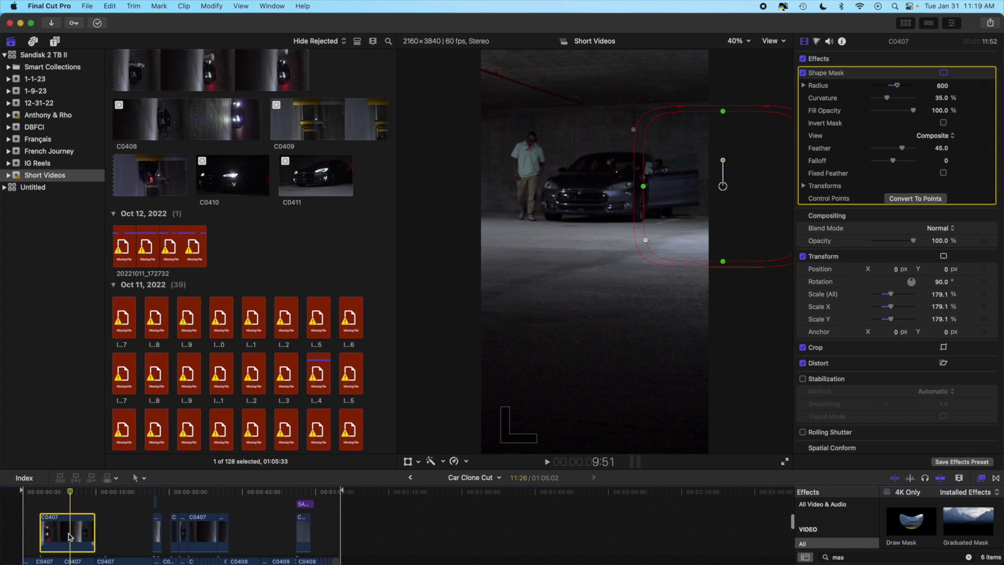
pyautogui.click(71, 492)
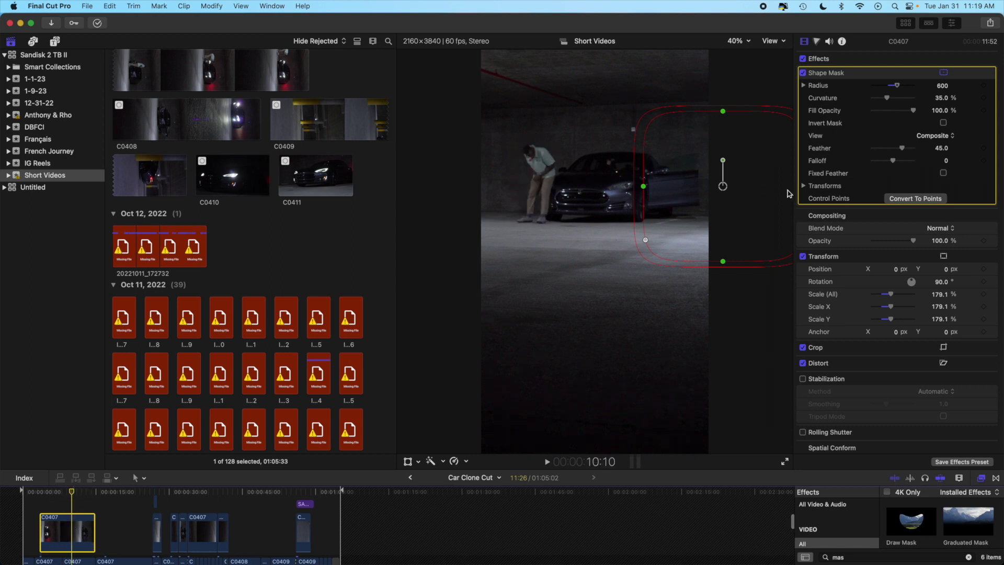
pyautogui.click(940, 136)
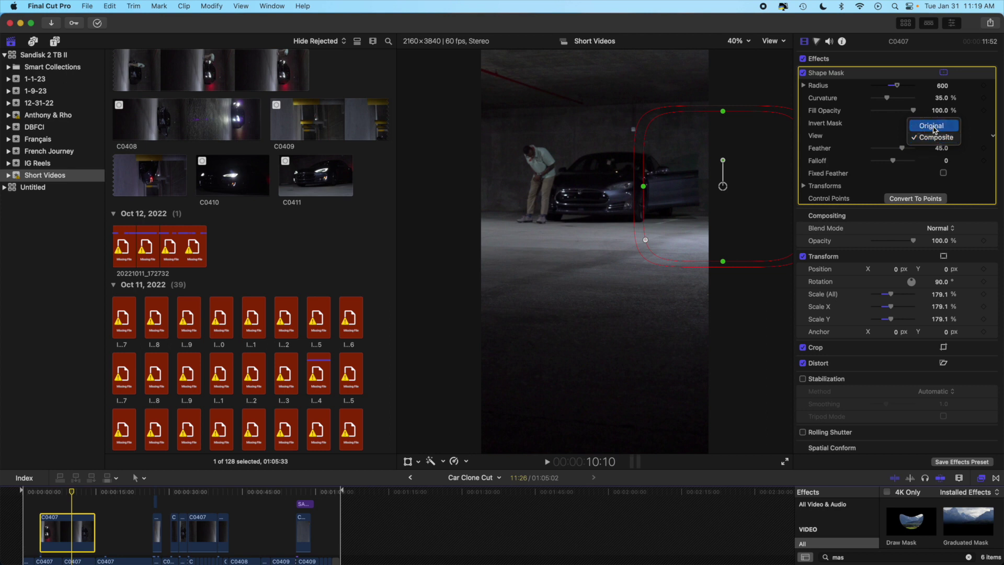
pyautogui.click(933, 127)
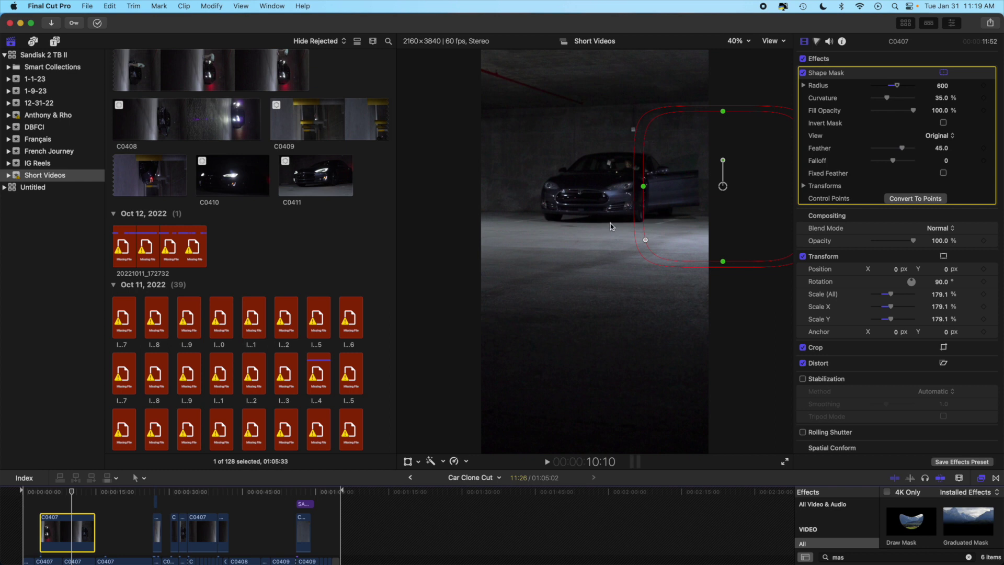
pyautogui.click(931, 140)
pyautogui.click(935, 150)
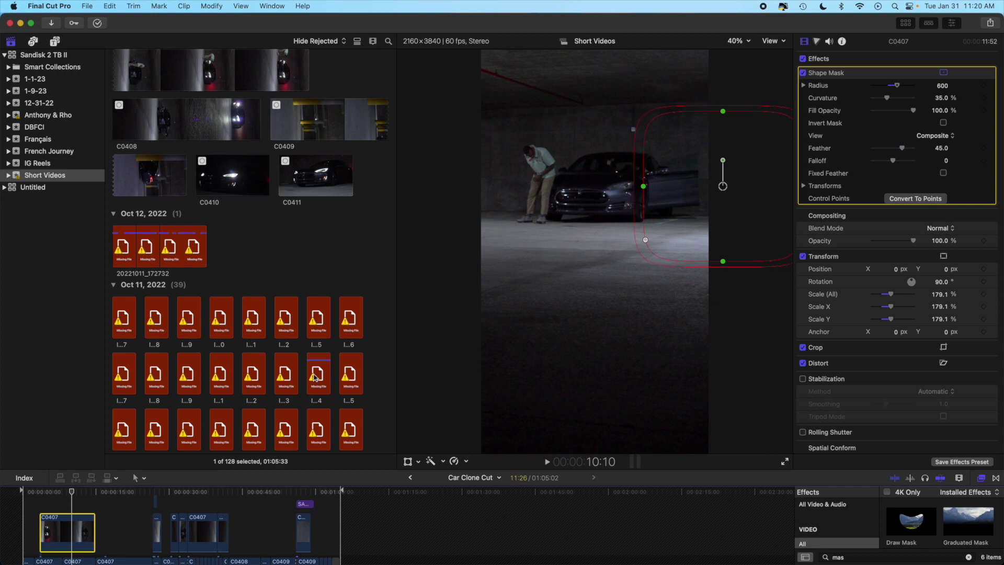
pyautogui.scroll(2, 183, 498)
pyautogui.scroll(3, 183, 497)
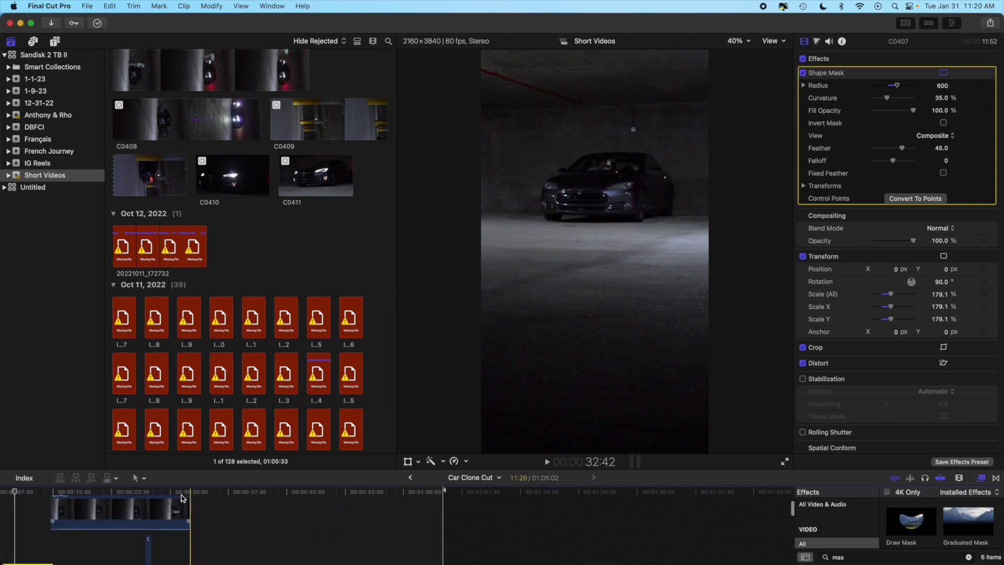
# Select the Car Clone Body Mask 2 clip and check its Draw Mask shape type, B-Spline
pyautogui.click(168, 490)
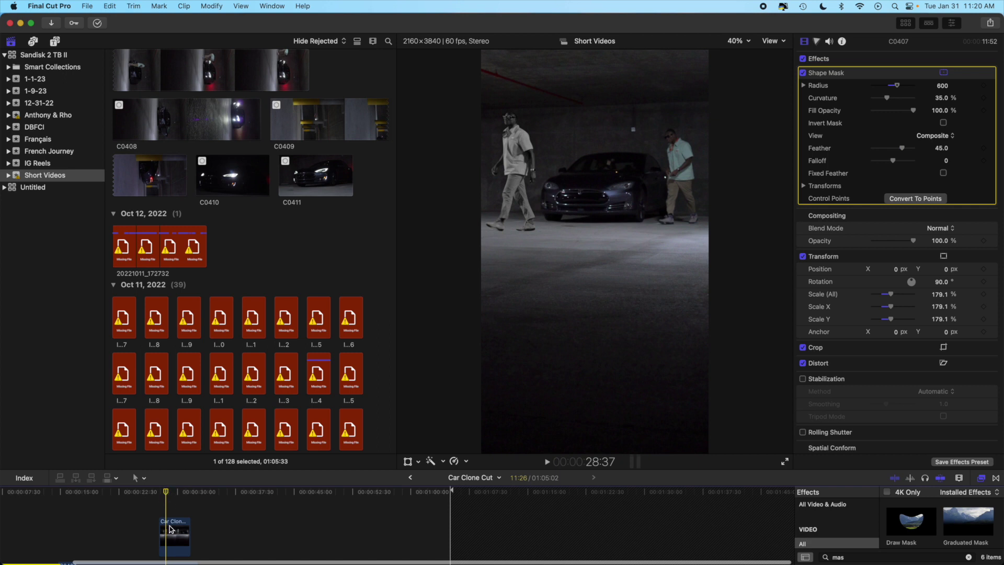
pyautogui.click(172, 528)
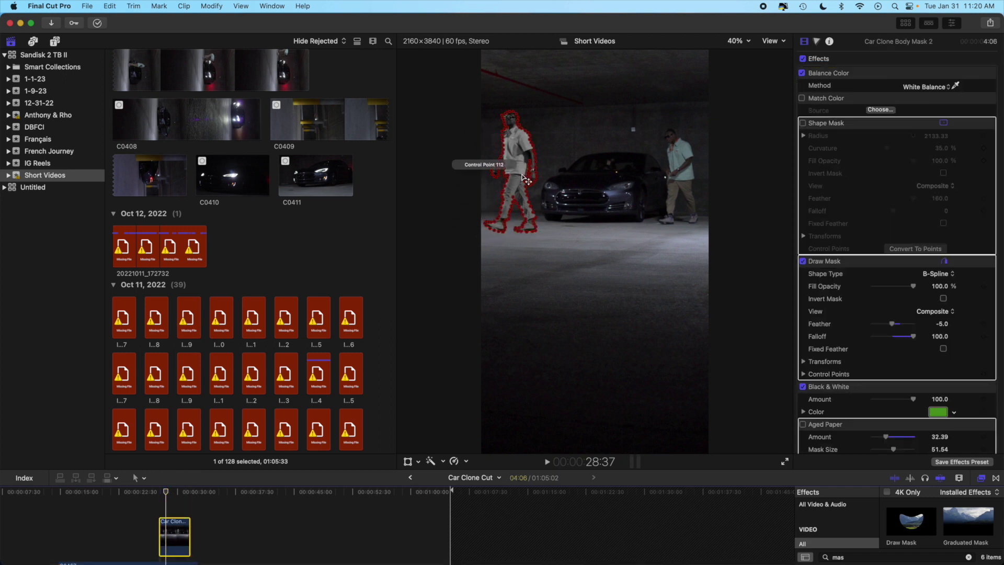
pyautogui.click(935, 274)
pyautogui.click(934, 273)
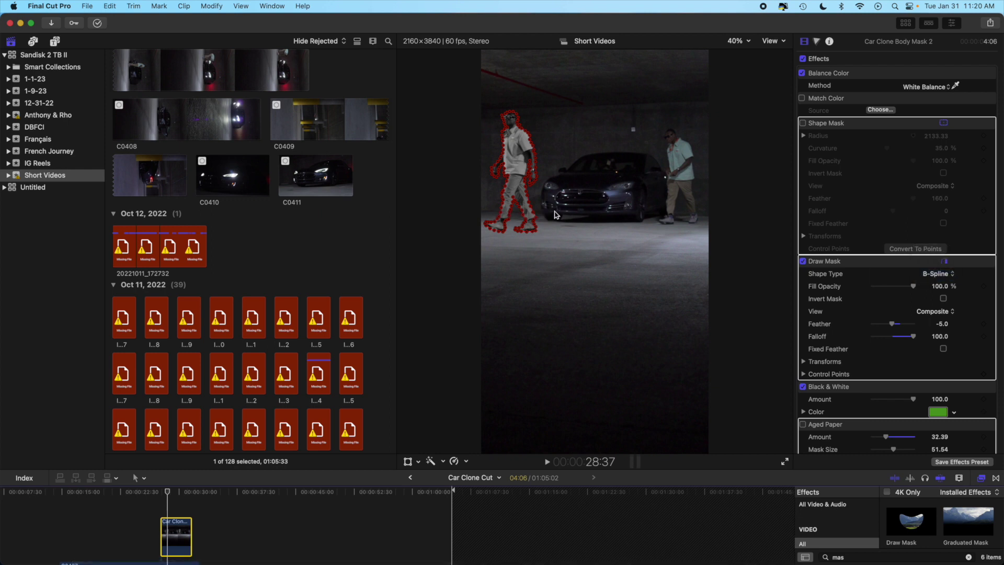
# Switch the draw mask shape type to Bezier, then back to B-Spline
pyautogui.click(937, 274)
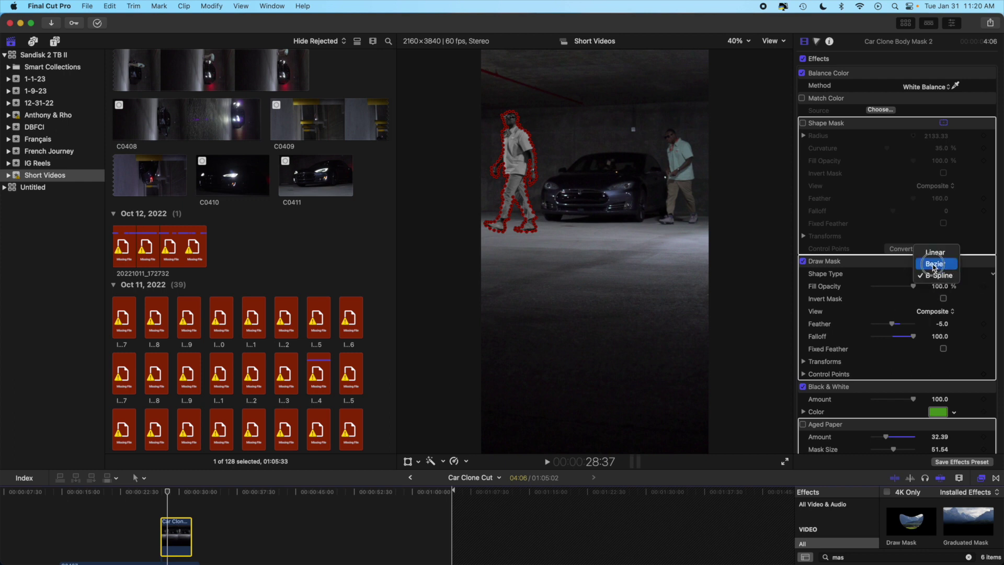
pyautogui.click(934, 264)
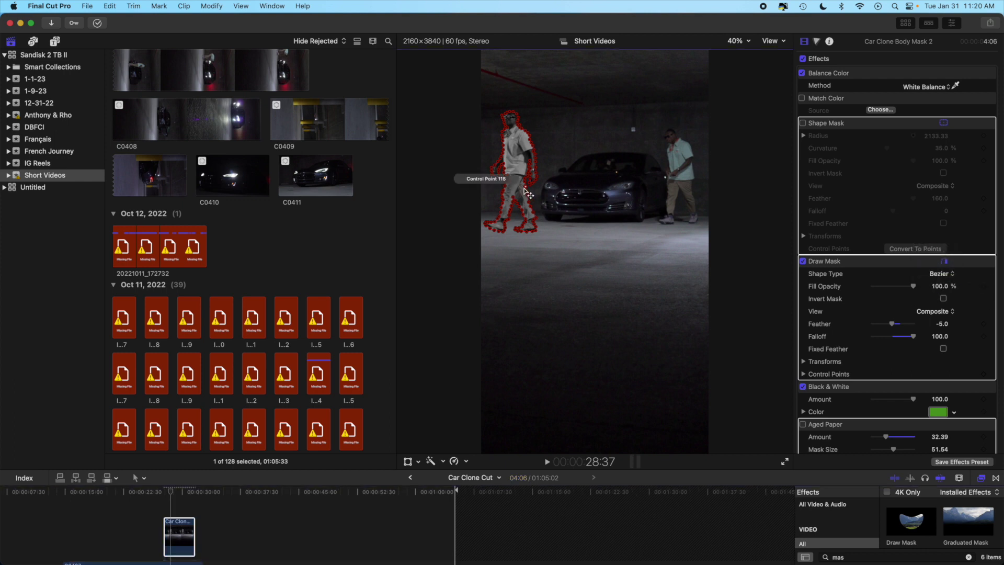
pyautogui.hscroll(-3, 398, 523)
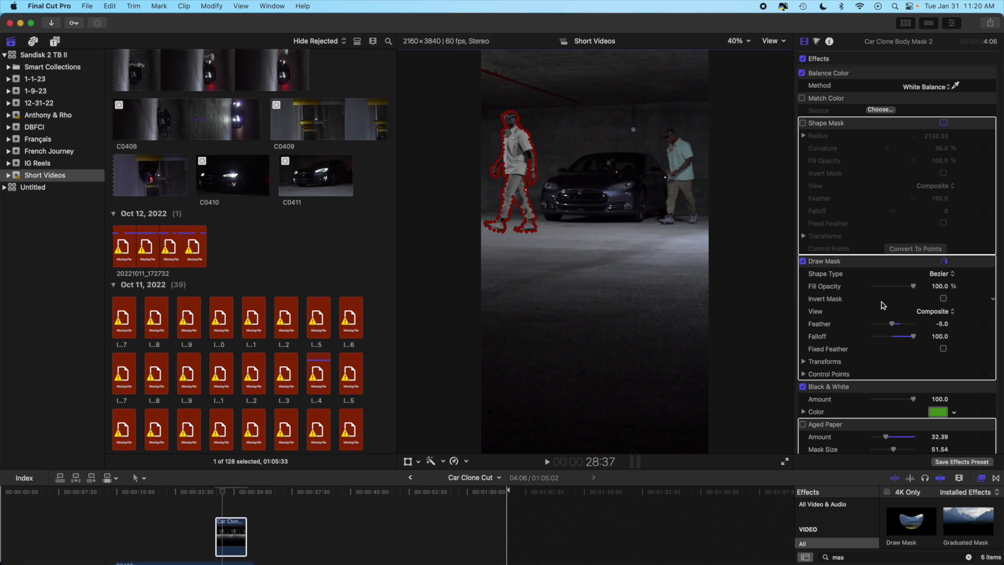
pyautogui.click(940, 273)
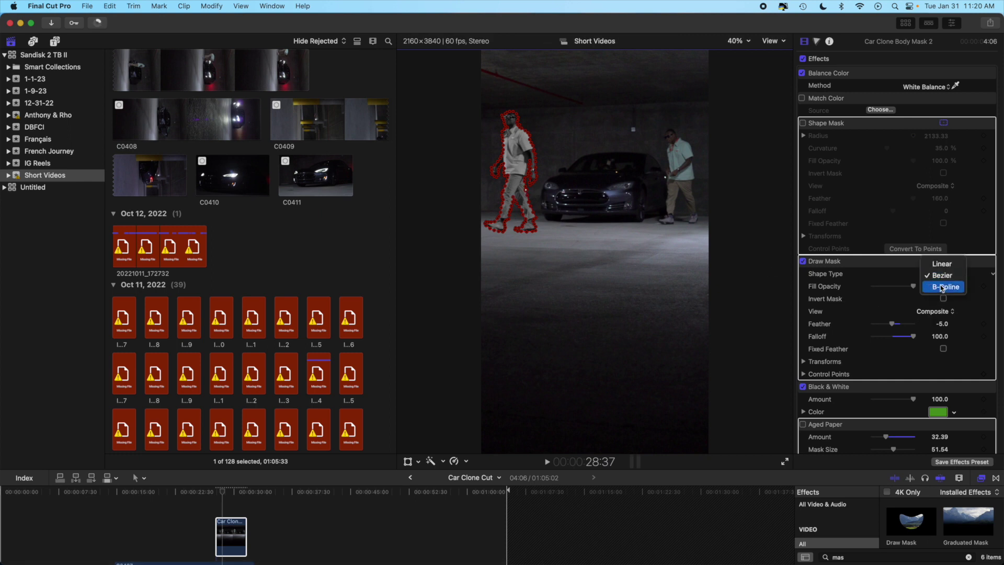
pyautogui.click(943, 287)
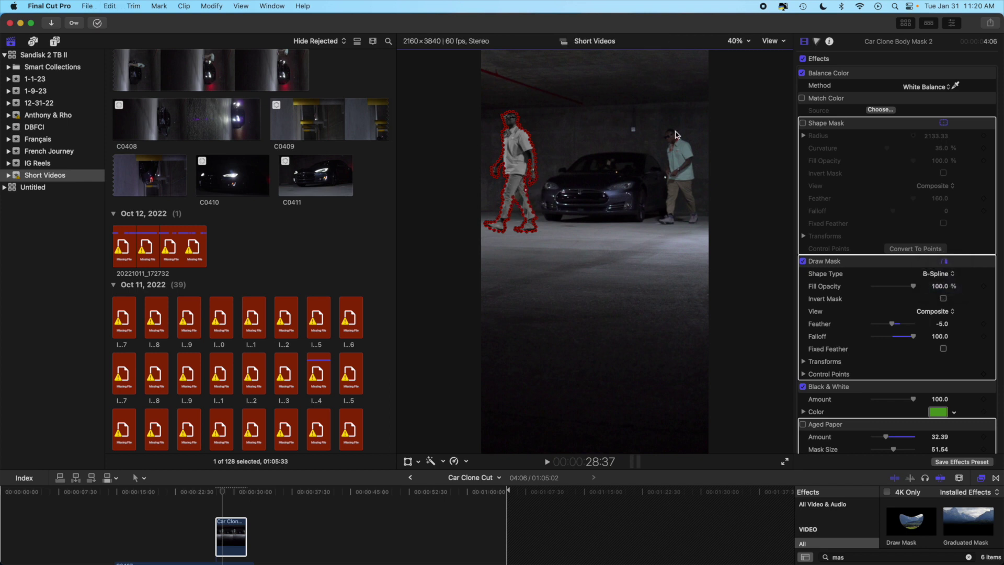
pyautogui.click(743, 42)
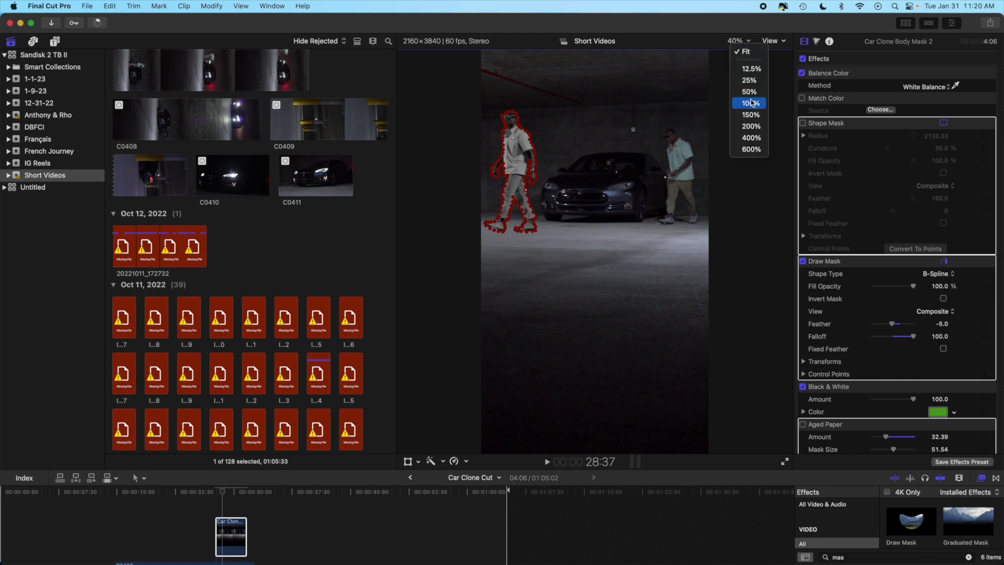
# View the frame at 100% and pull the draw mask's knee and ankle points closer to the walker's leg
pyautogui.click(751, 104)
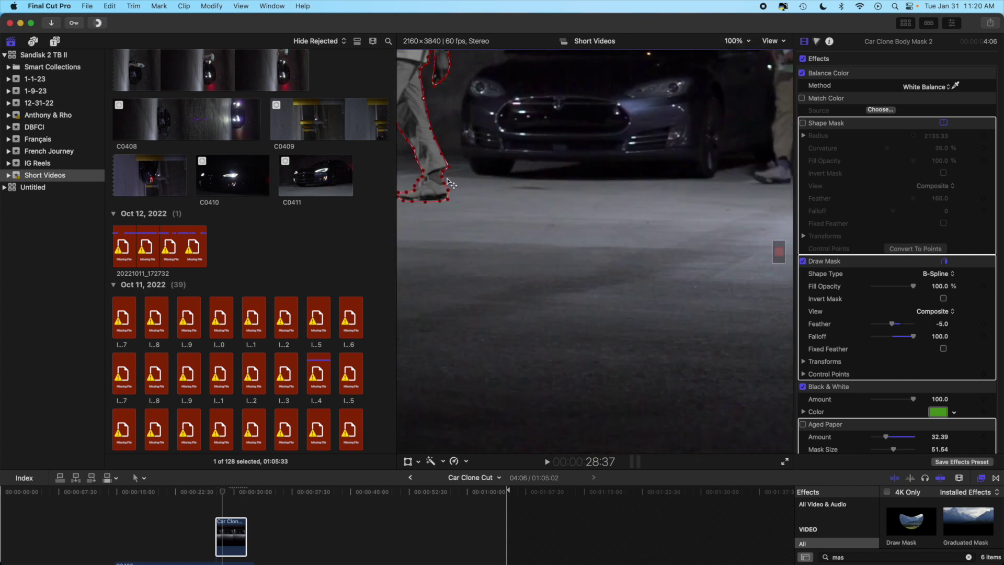
pyautogui.moveTo(471, 150); pyautogui.dragTo(526, 203)
pyautogui.moveTo(776, 252); pyautogui.dragTo(749, 250)
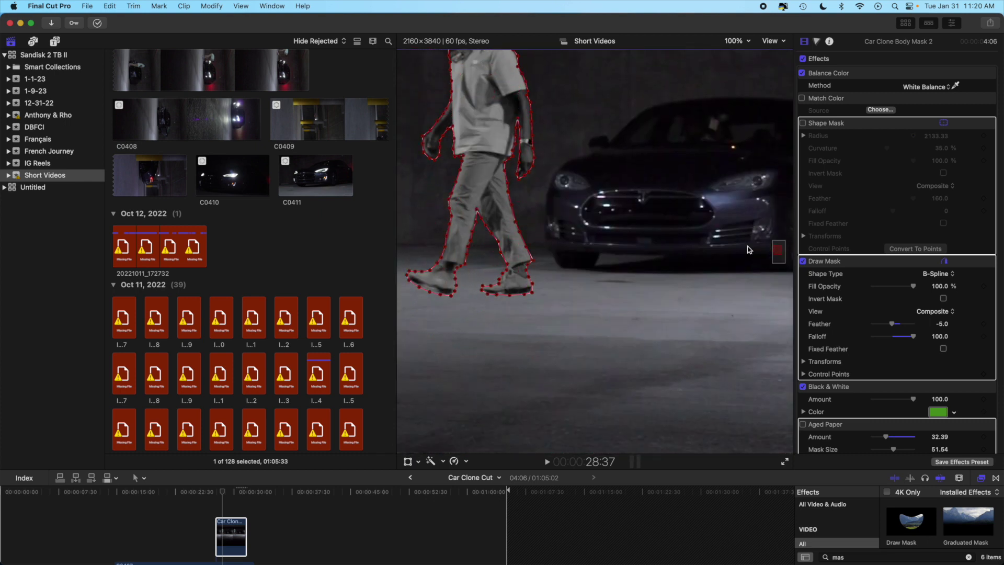
pyautogui.moveTo(534, 259); pyautogui.dragTo(538, 261)
pyautogui.moveTo(540, 265); pyautogui.dragTo(539, 265)
pyautogui.click(936, 279)
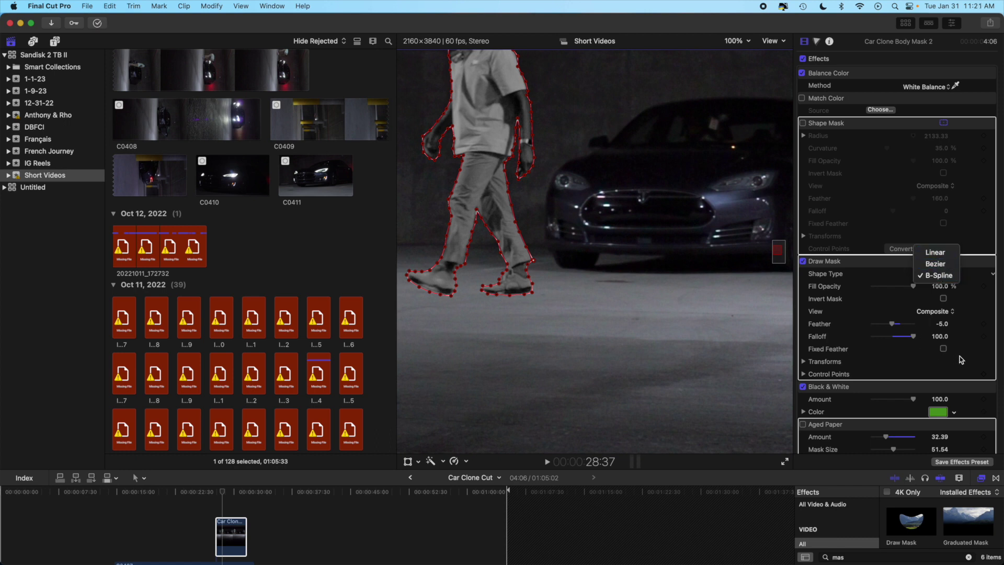
pyautogui.click(976, 348)
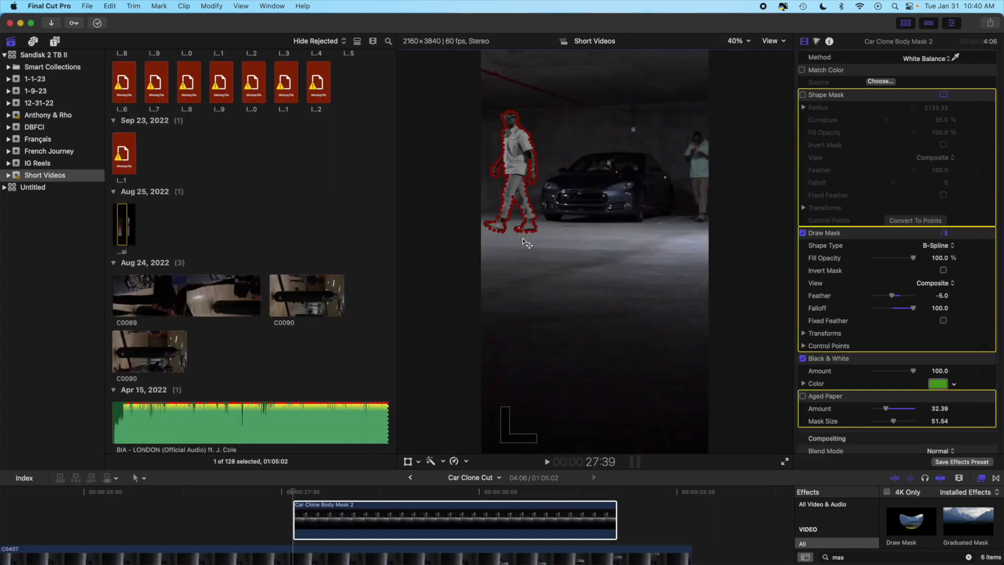
# Check the draw mask shape type choices, leaving it on B-Spline
pyautogui.click(940, 247)
pyautogui.click(941, 248)
pyautogui.click(941, 248)
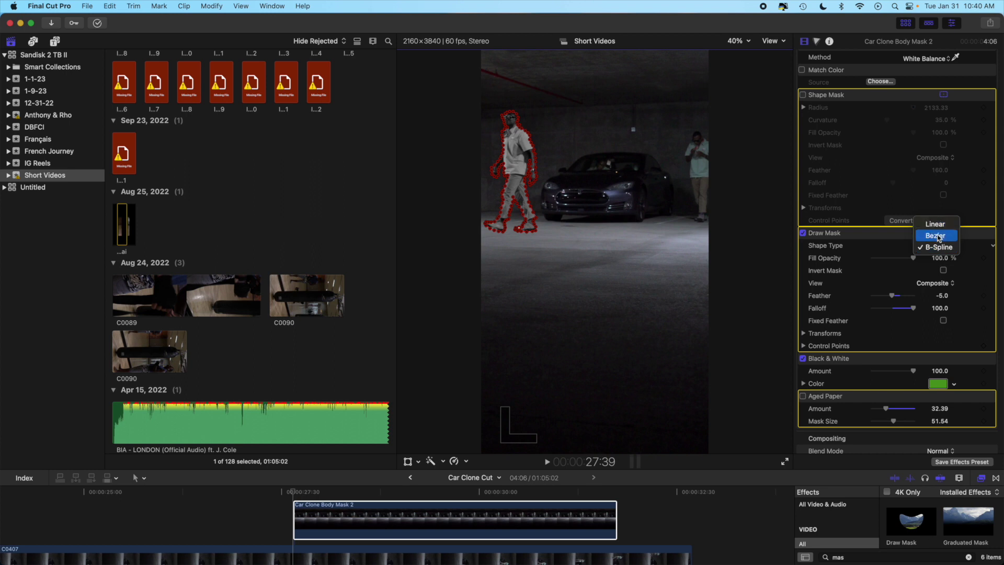
pyautogui.click(979, 289)
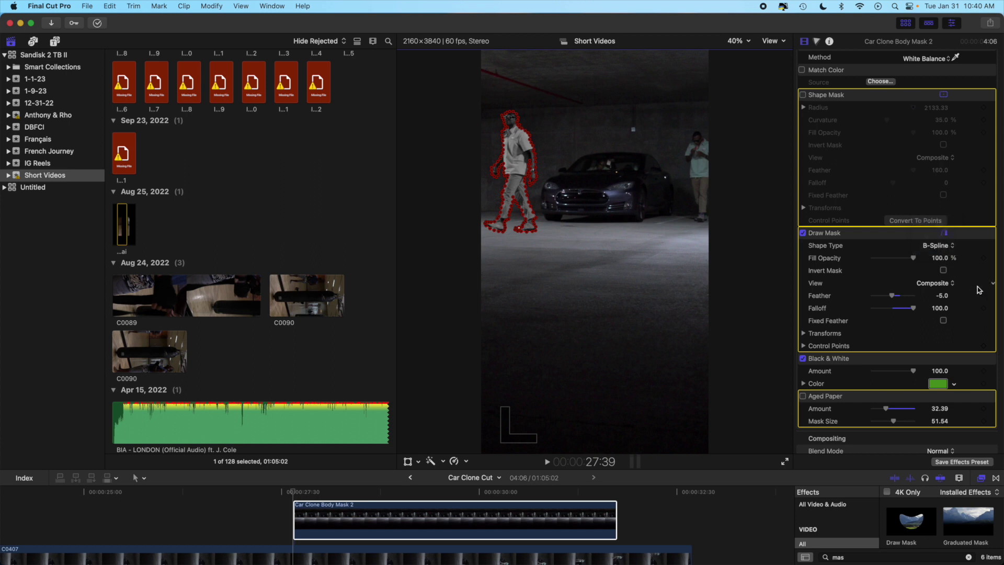
# Select the connected C0407 clip, then the Car Clone Body Mask 2 clip
pyautogui.click(291, 493)
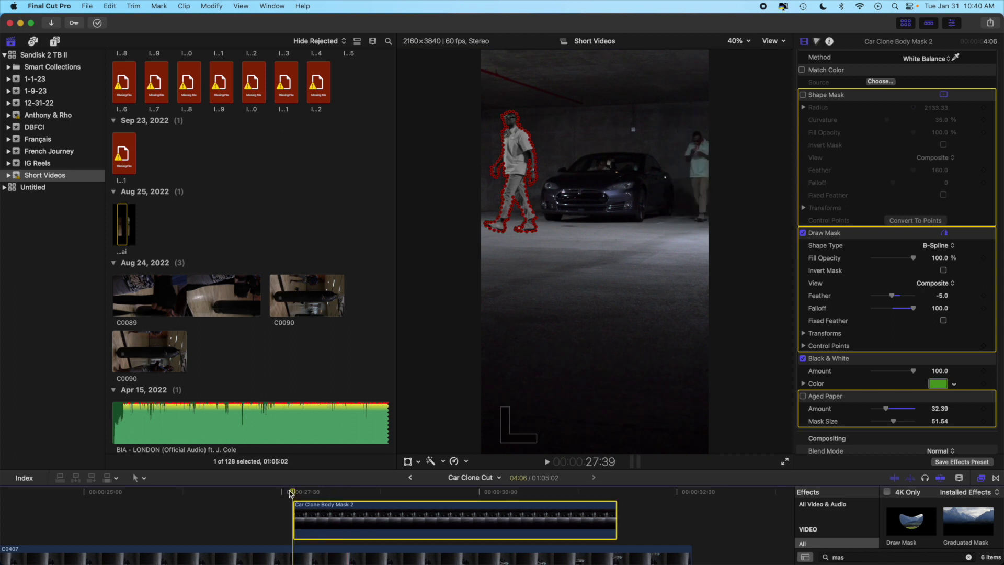
pyautogui.scroll(-4, 291, 523)
pyautogui.click(279, 535)
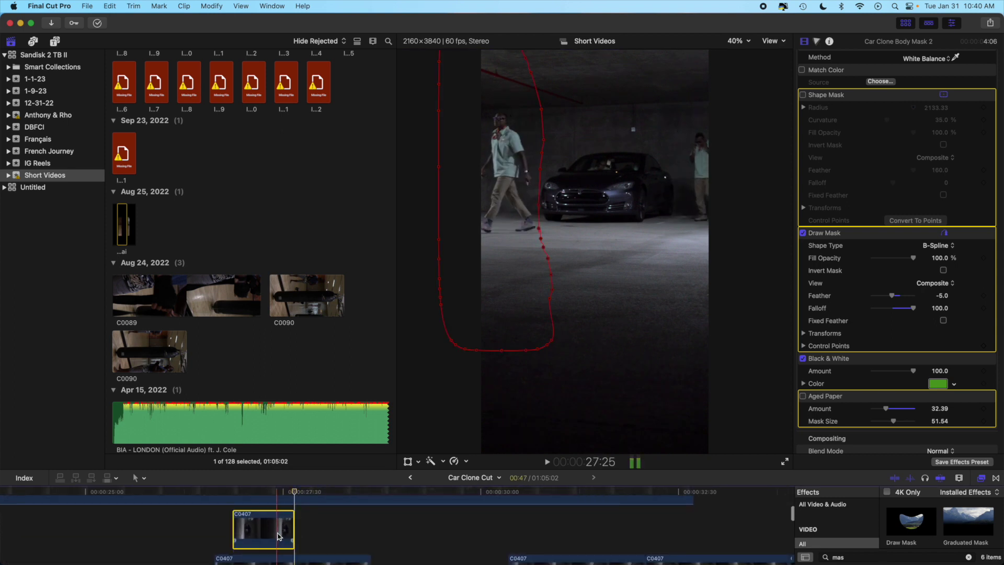
pyautogui.scroll(3, 292, 528)
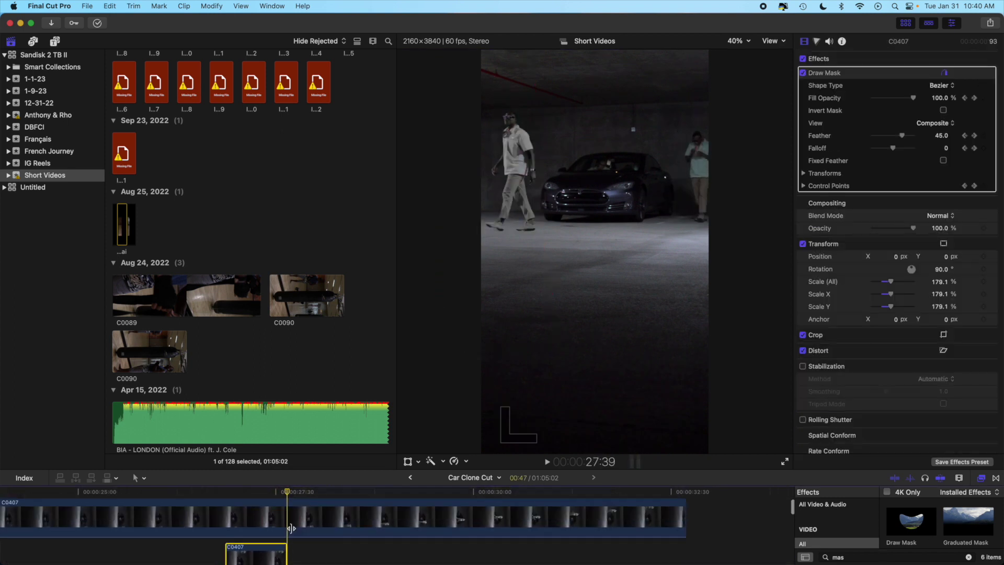
pyautogui.scroll(3, 291, 528)
pyautogui.click(297, 518)
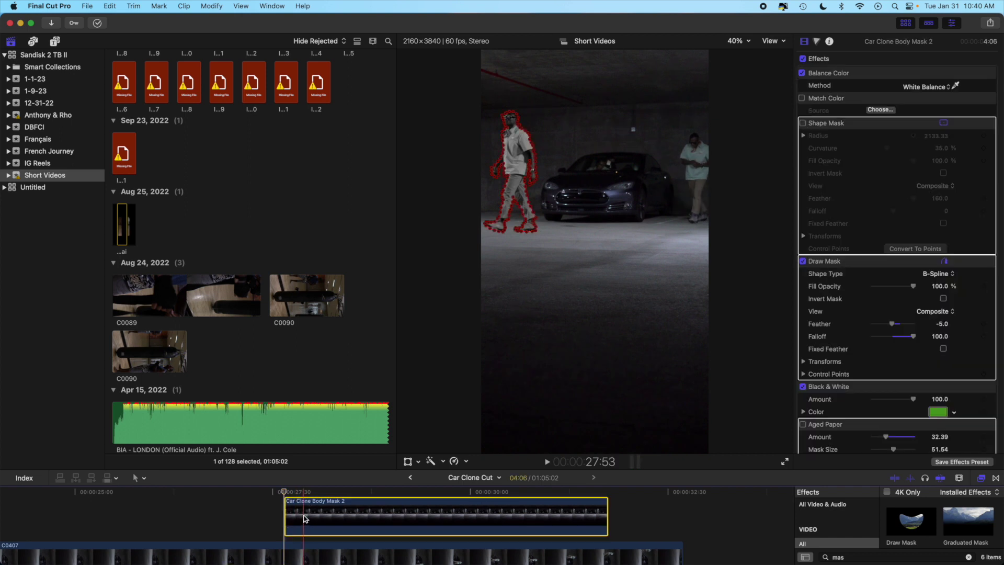
# Step back one frame and select the connected C0407 clip to show its Bezier draw mask
pyautogui.scroll(-2, 309, 517)
pyautogui.click(313, 516)
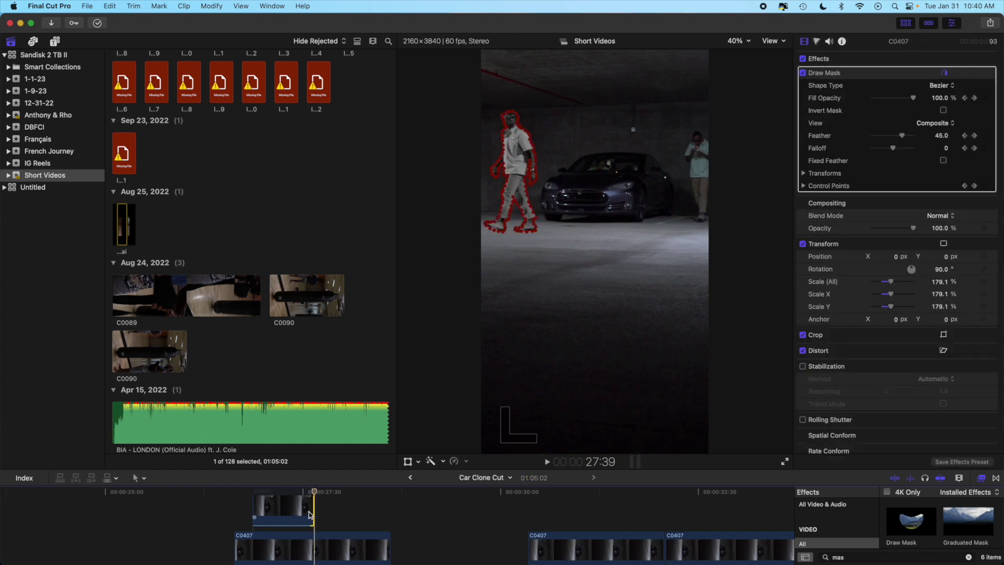
pyautogui.press('Left')
pyautogui.click(309, 514)
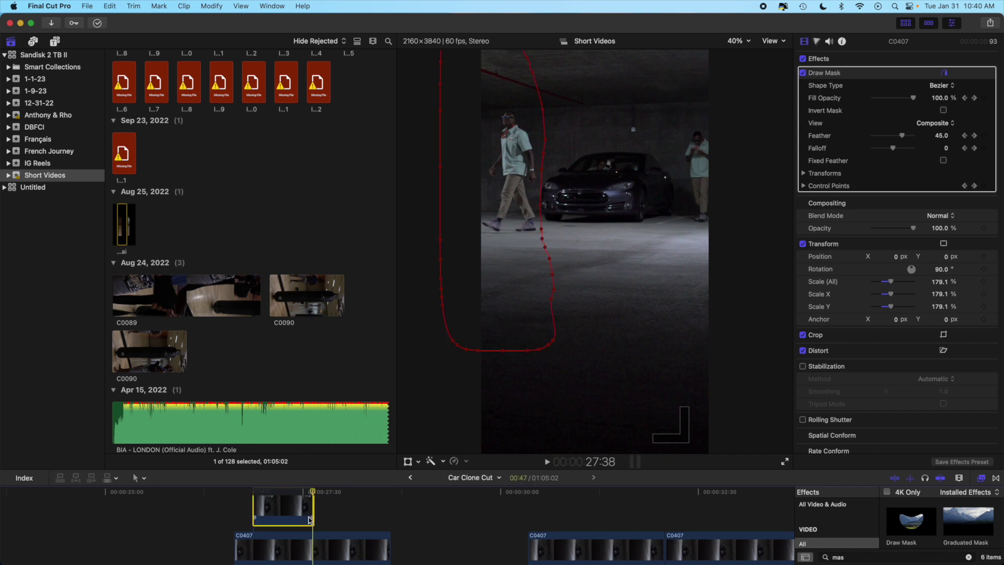
pyautogui.scroll(4, 309, 517)
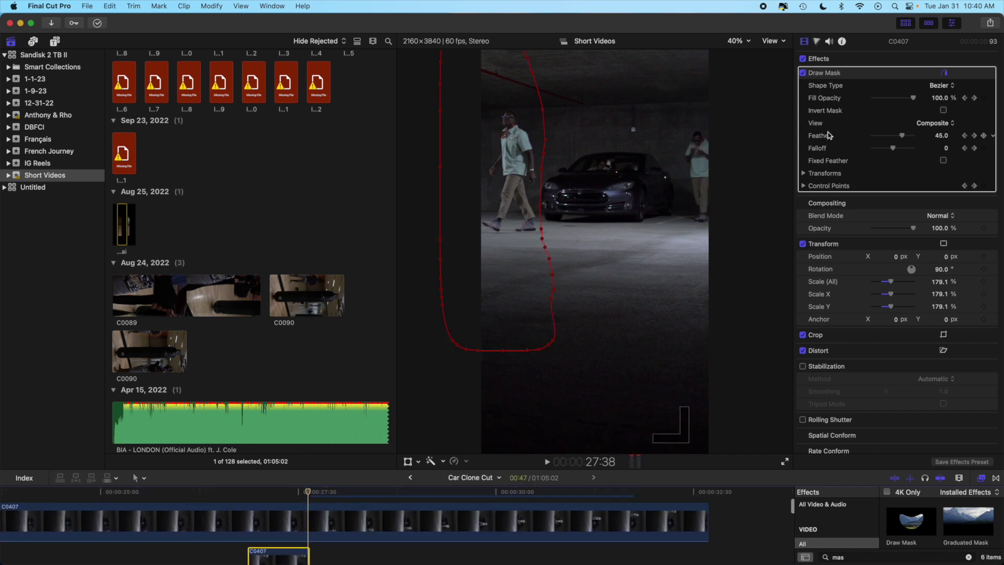
# Start exporting the project as a File from the share menu, then cancel it
pyautogui.click(988, 27)
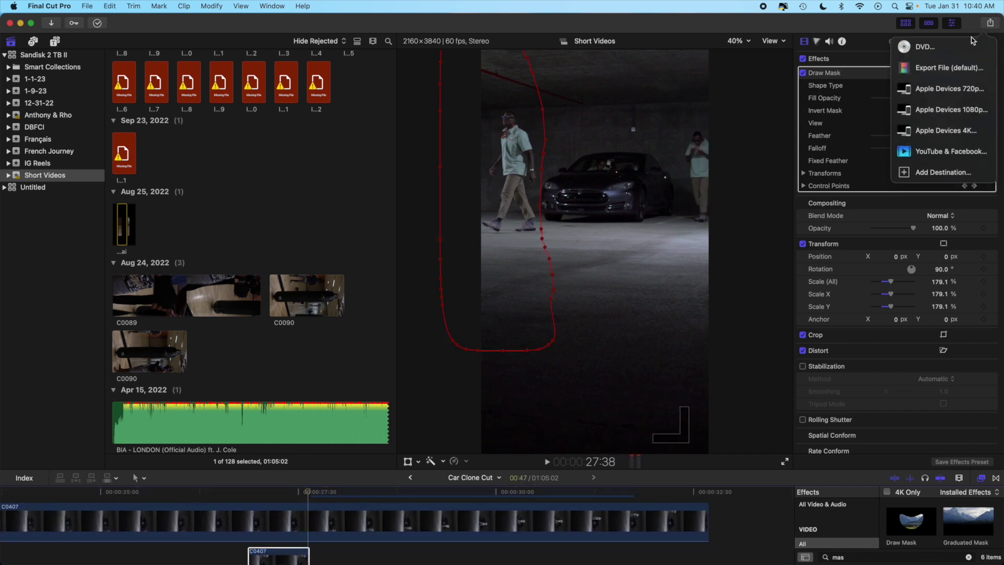
pyautogui.click(950, 67)
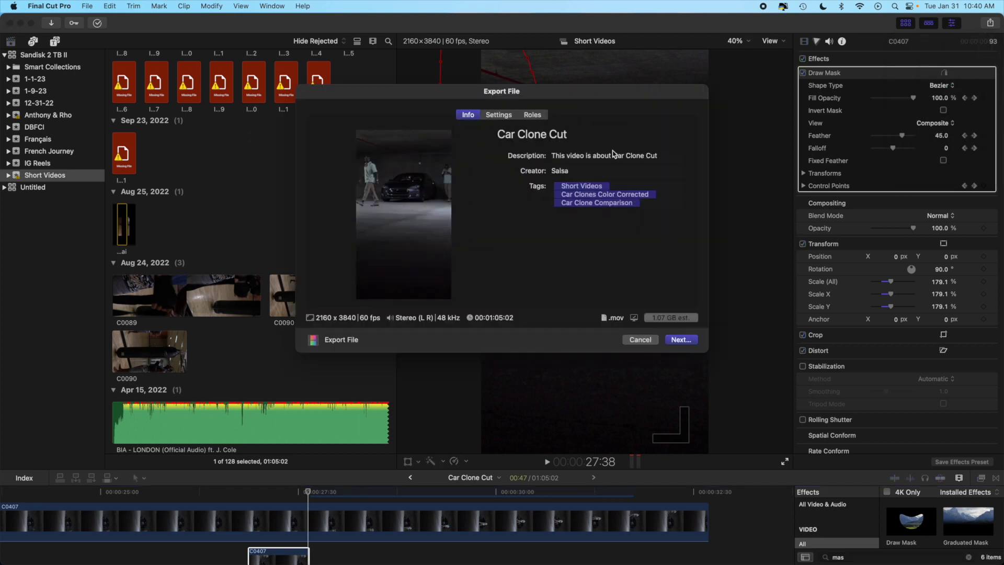
pyautogui.click(644, 340)
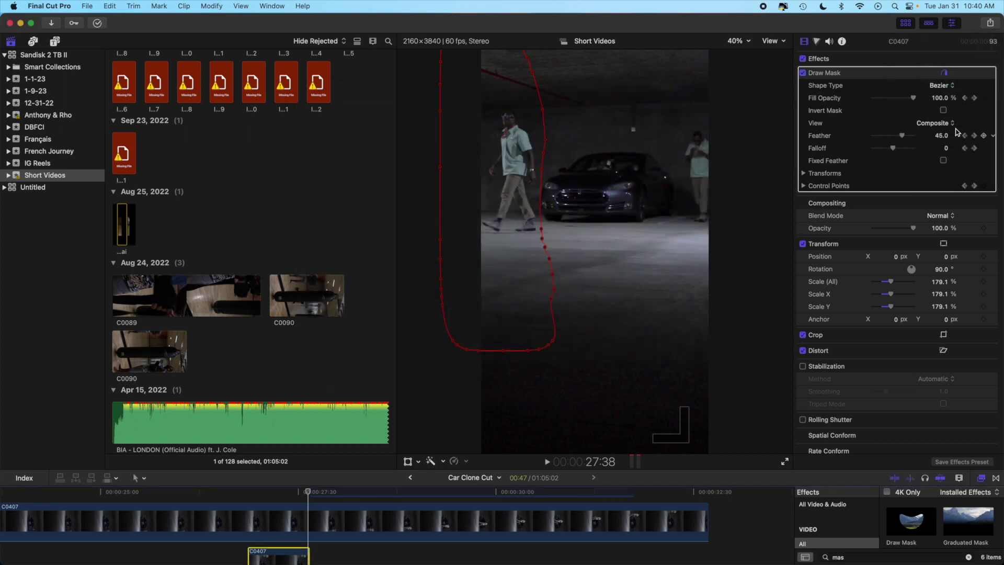
# Add a Save Current Frame destination, review its still image formats, and close the settings
pyautogui.click(990, 25)
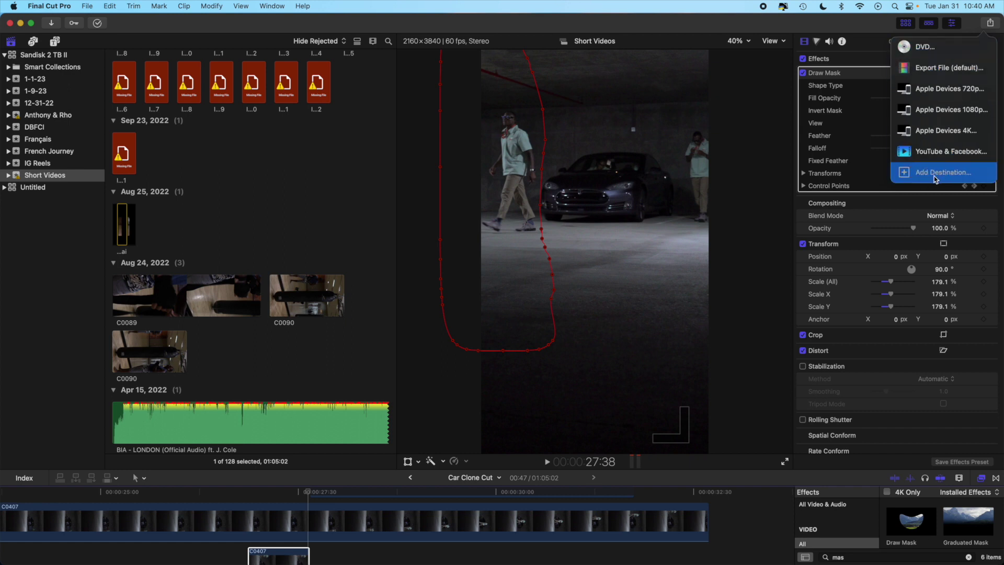
pyautogui.click(936, 176)
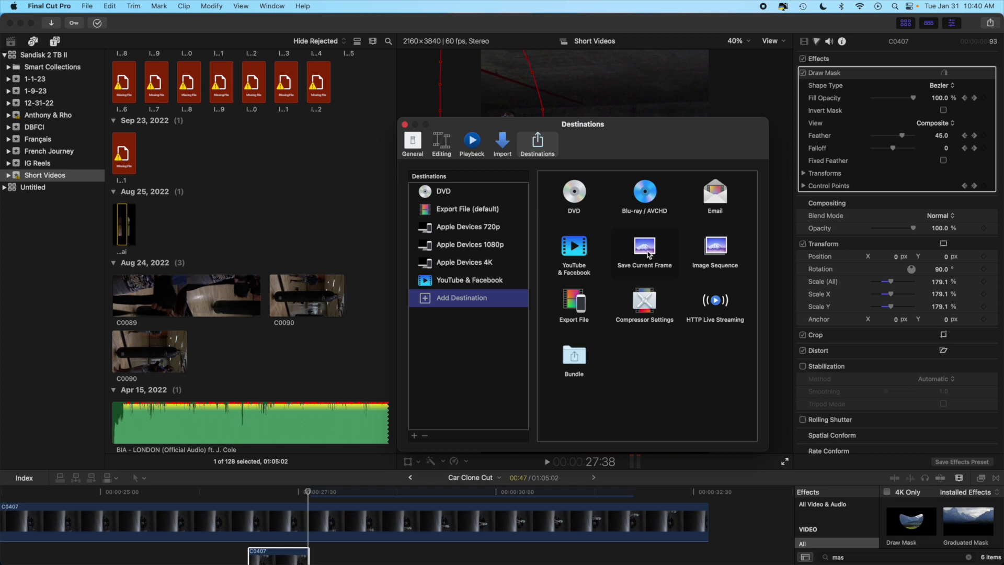
pyautogui.moveTo(649, 256); pyautogui.dragTo(488, 288)
pyautogui.click(484, 299)
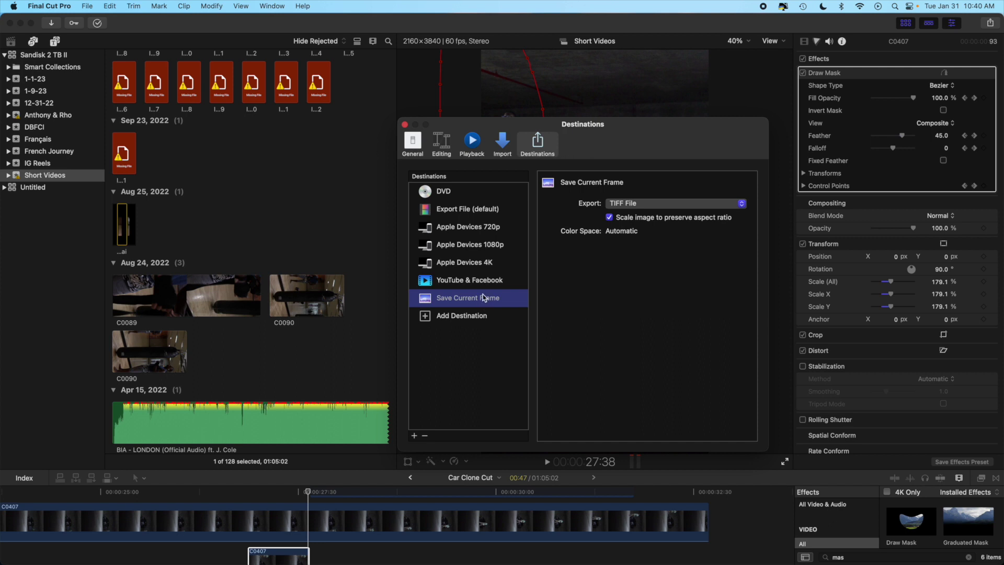
pyautogui.click(647, 206)
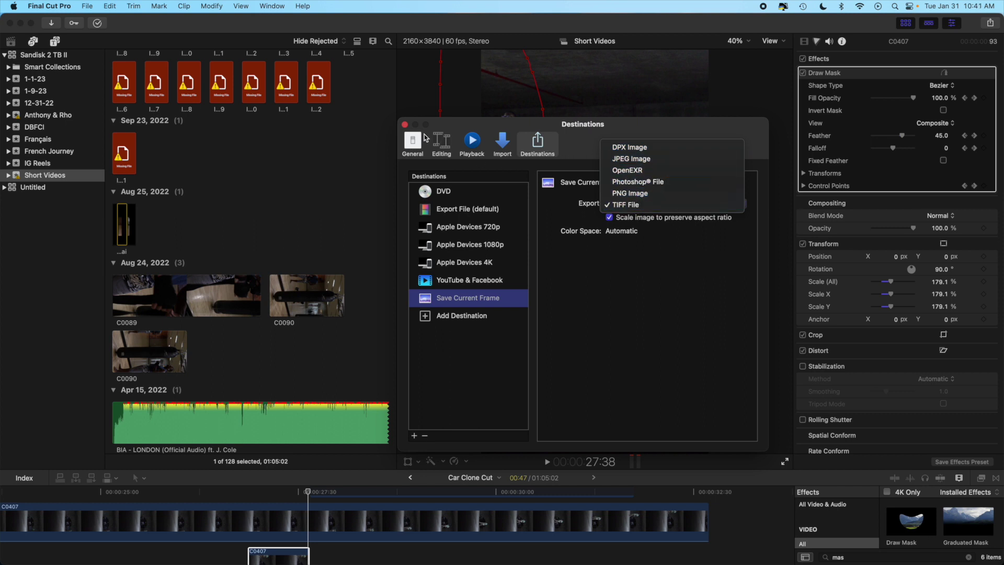
pyautogui.click(405, 127)
pyautogui.click(405, 127)
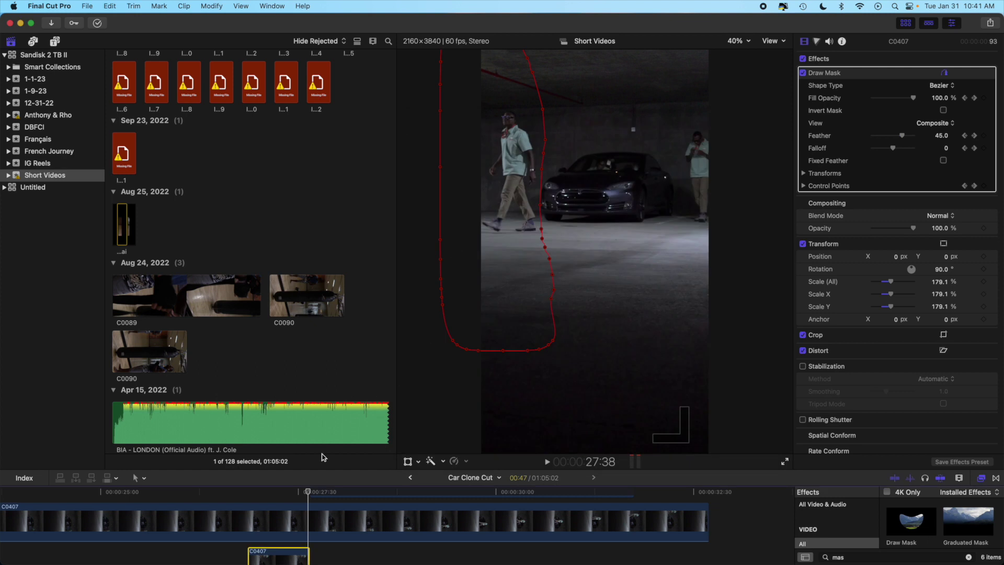
pyautogui.scroll(3, 319, 523)
# Drag Car Clone Body Mask 2's end left, then back out to its full 4:06, checking frames
pyautogui.click(323, 525)
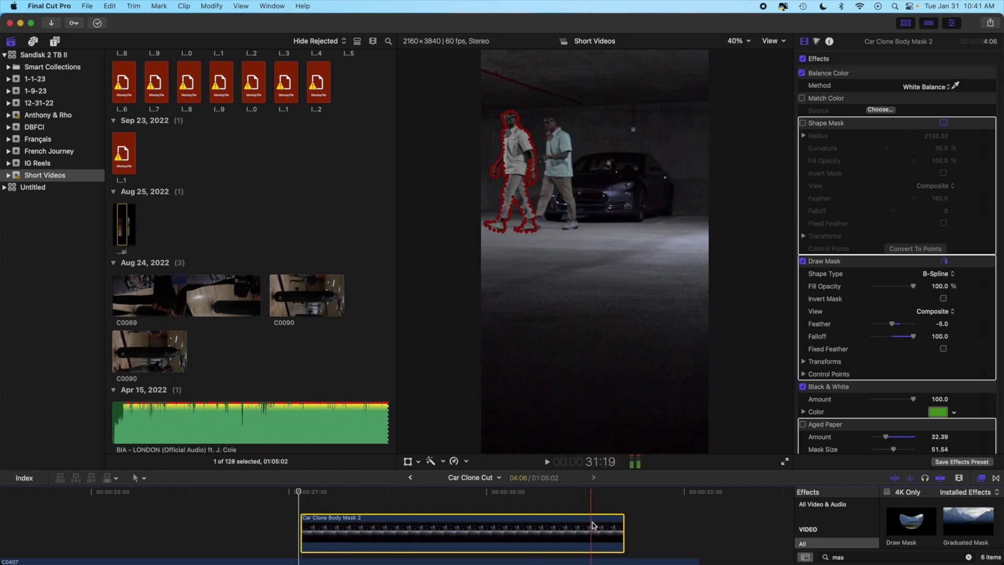
pyautogui.moveTo(619, 531); pyautogui.dragTo(517, 526)
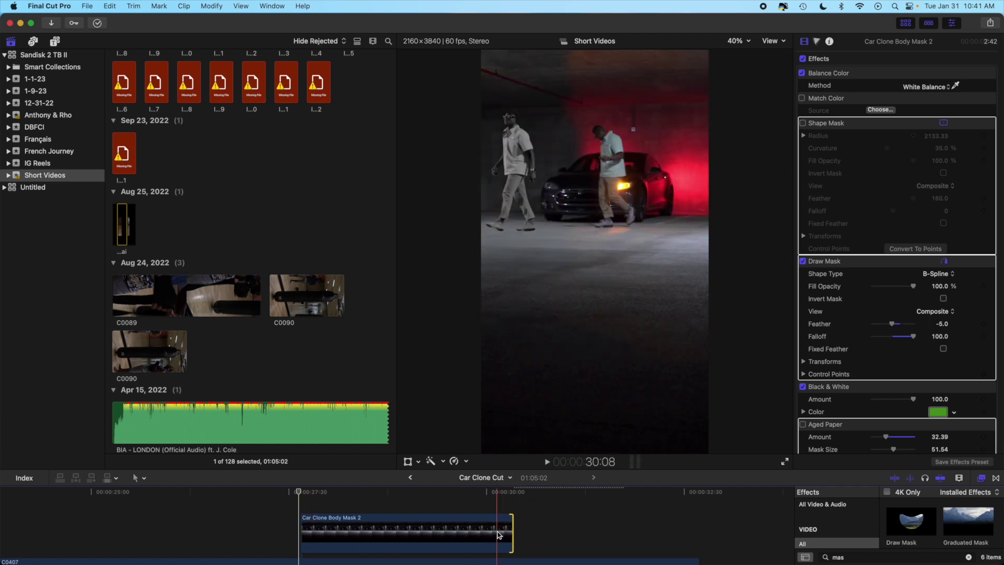
pyautogui.moveTo(511, 534); pyautogui.dragTo(622, 534)
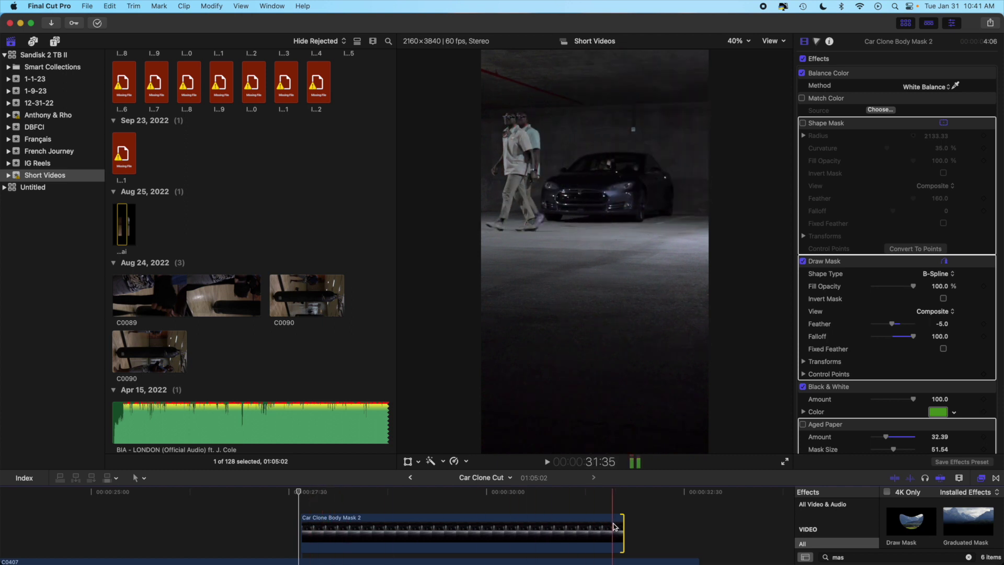
pyautogui.click(410, 523)
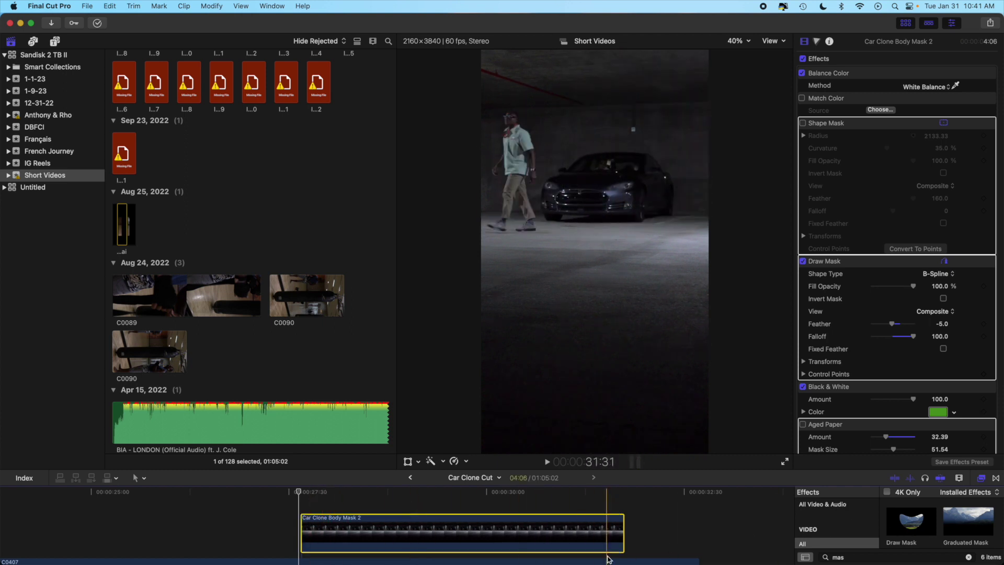
pyautogui.click(547, 542)
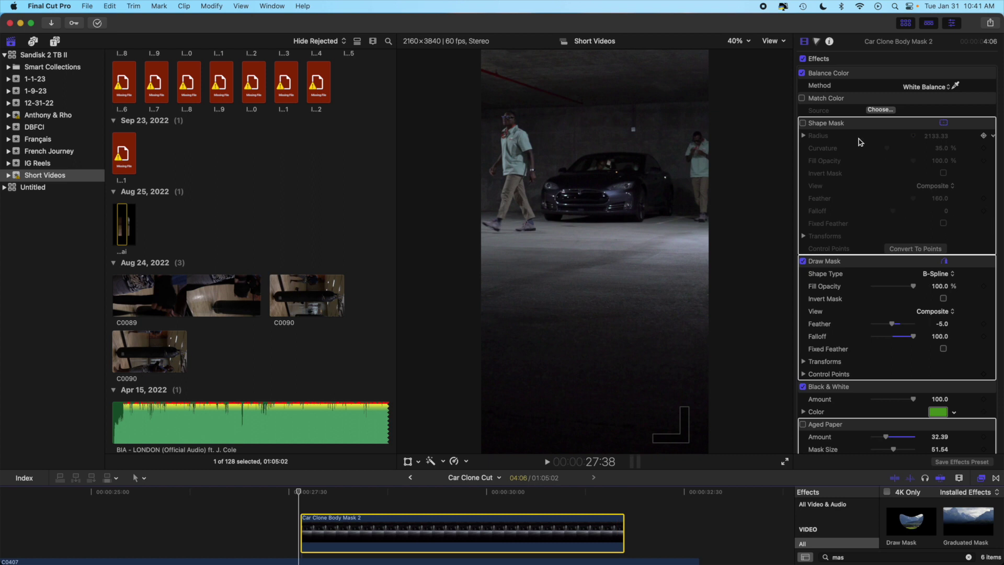
pyautogui.scroll(-5, 908, 101)
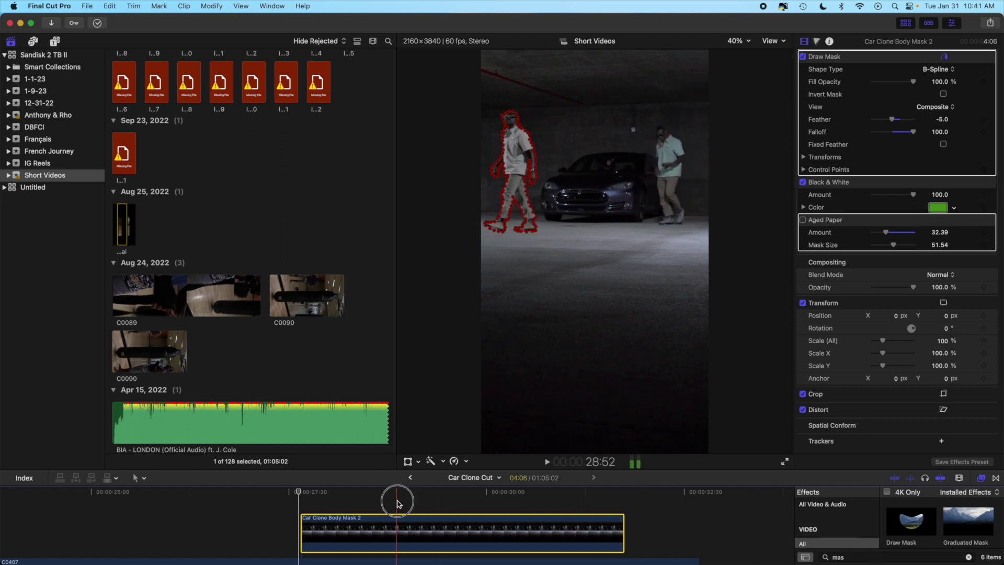
pyautogui.click(404, 520)
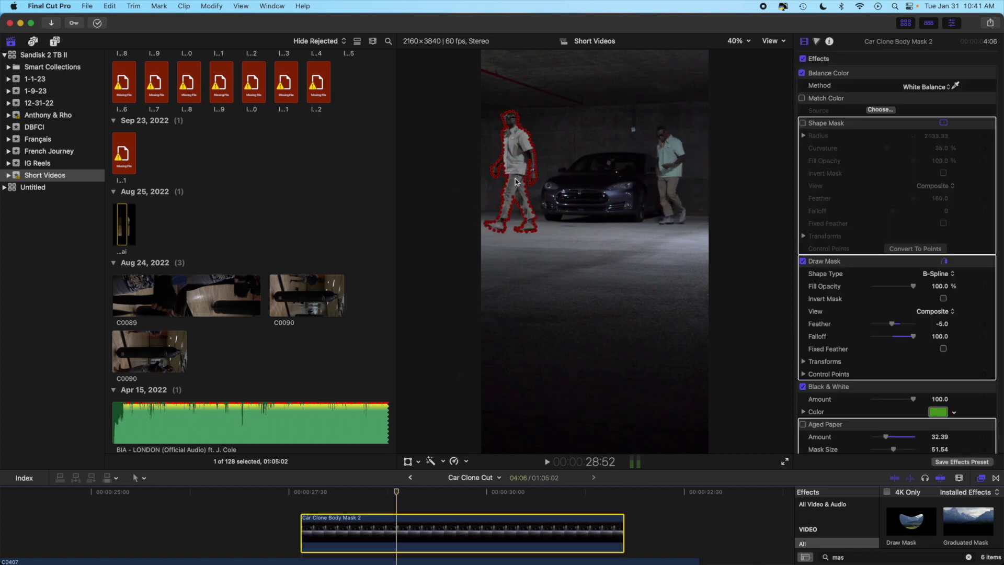
# Play the clone section from just before the masked clip to check the masking
pyautogui.scroll(-2, 268, 450)
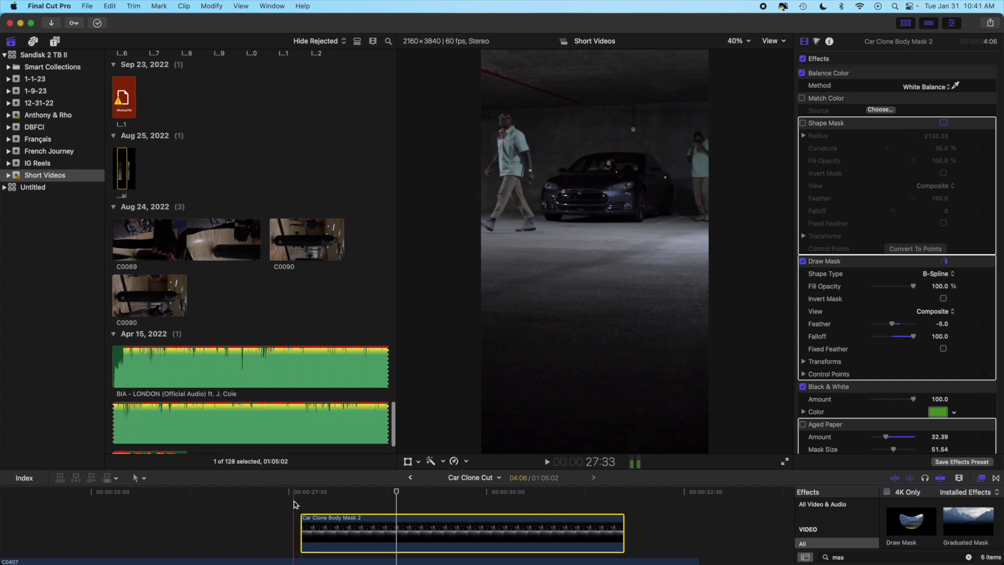
pyautogui.click(264, 495)
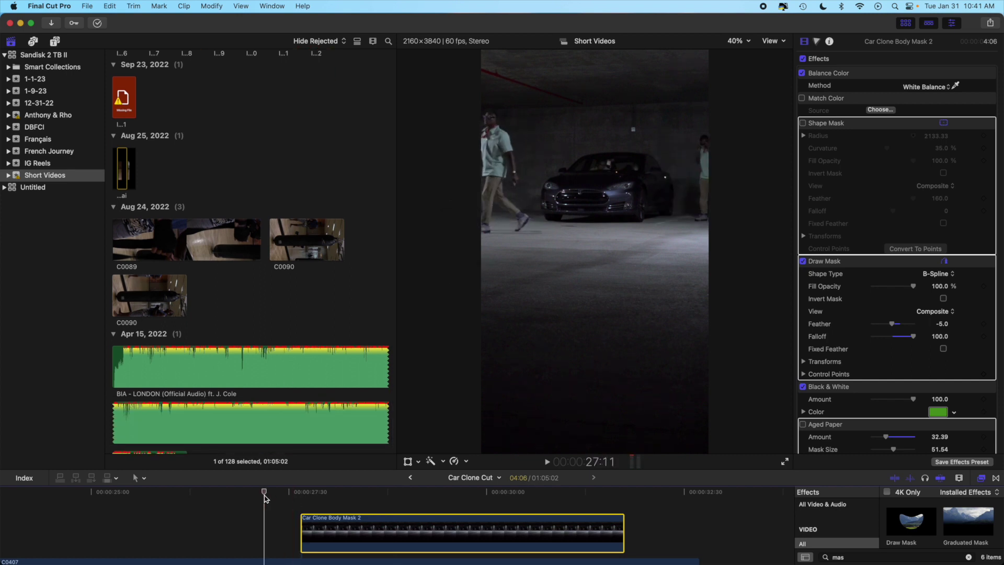
pyautogui.press('space')
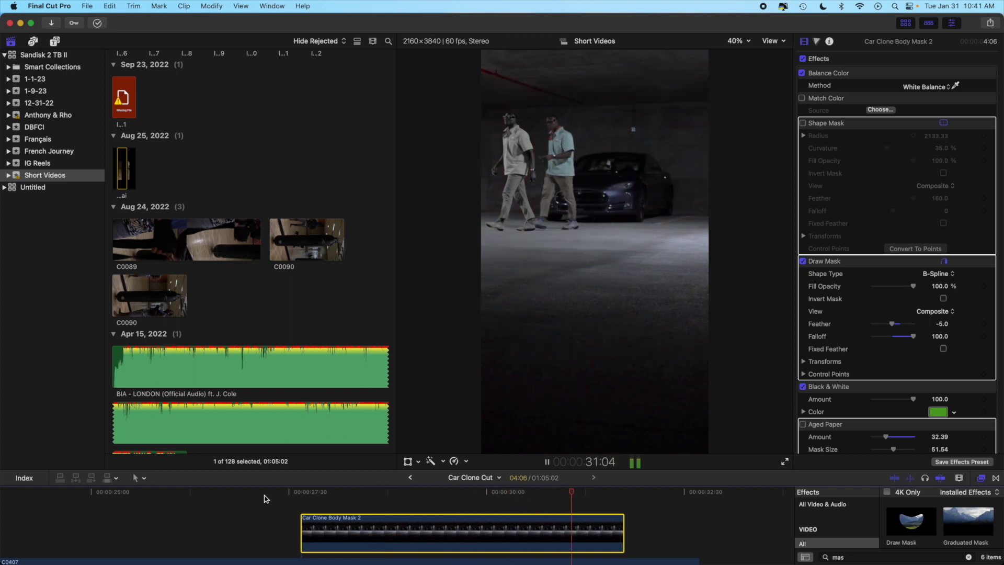
pyautogui.click(601, 527)
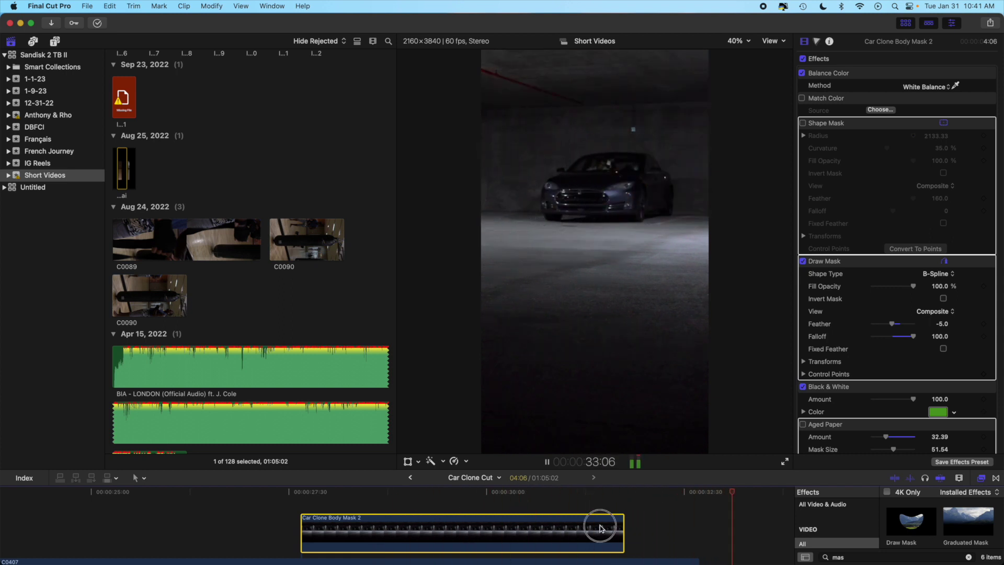
pyautogui.press('space')
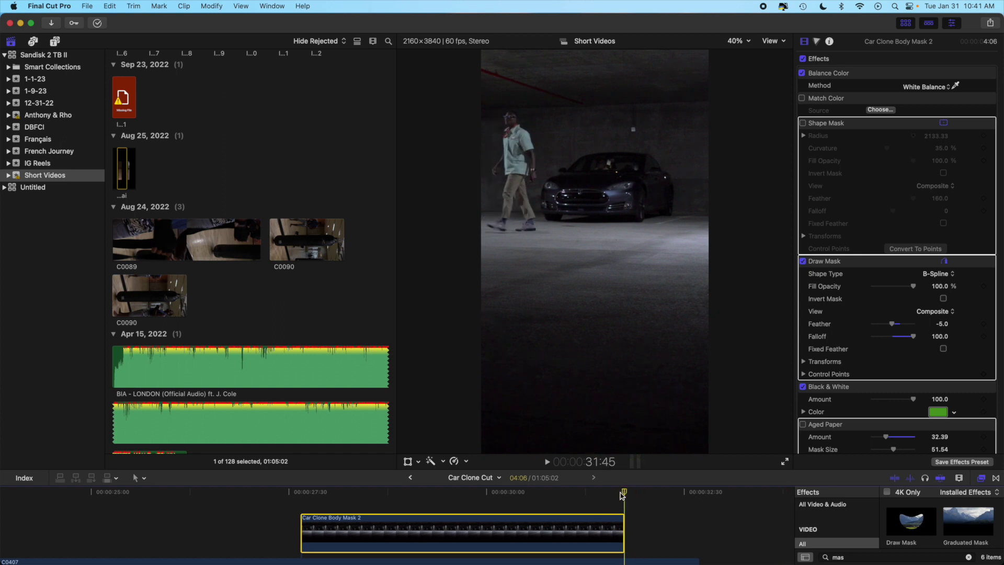
# Select clip C0407 and zoom the timeline out to show the whole Car Clone Cut project
pyautogui.scroll(-3, 622, 532)
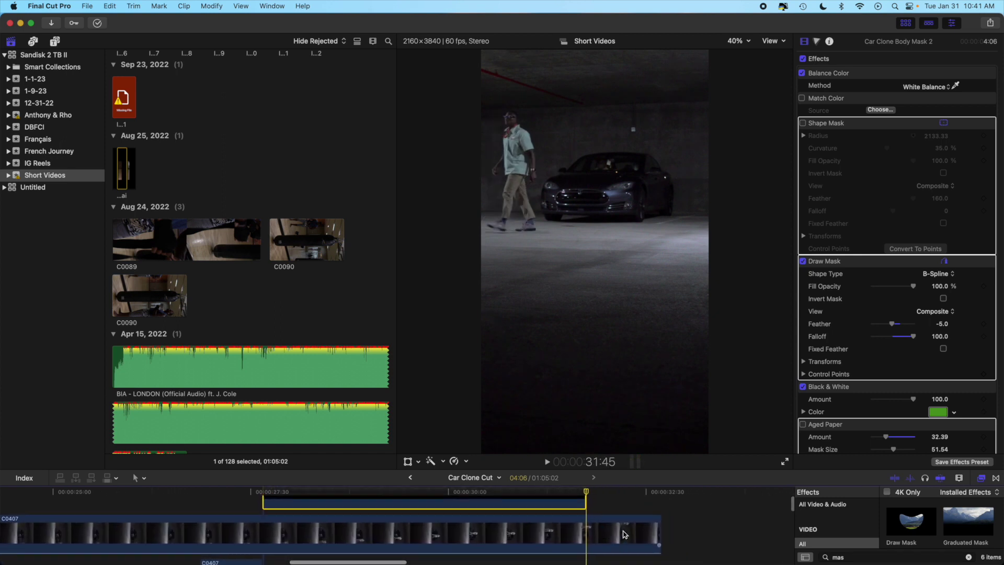
pyautogui.click(577, 533)
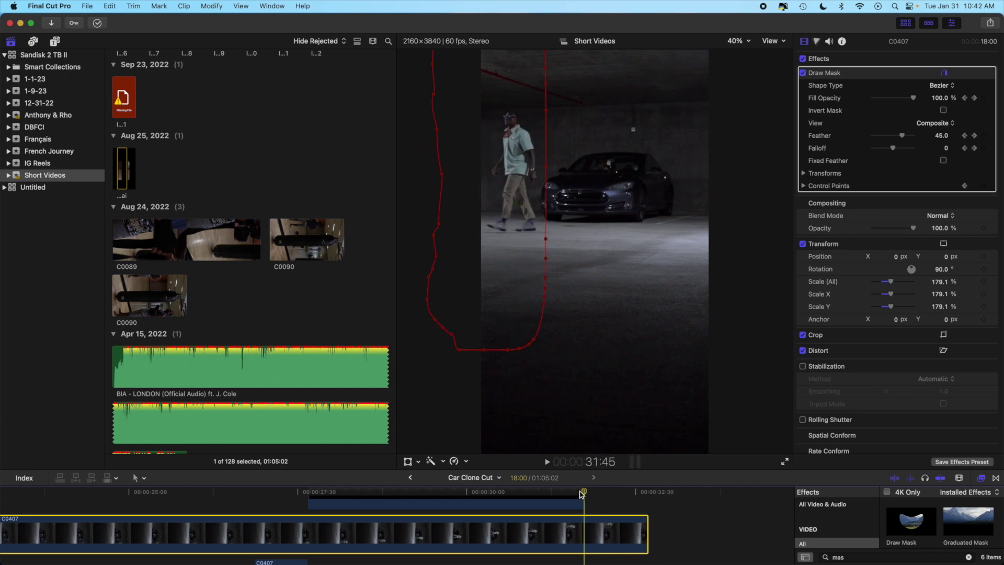
pyautogui.press('super+minus')
pyautogui.press('super+minus')
pyautogui.press('super+minus')
pyautogui.press('super+minus')
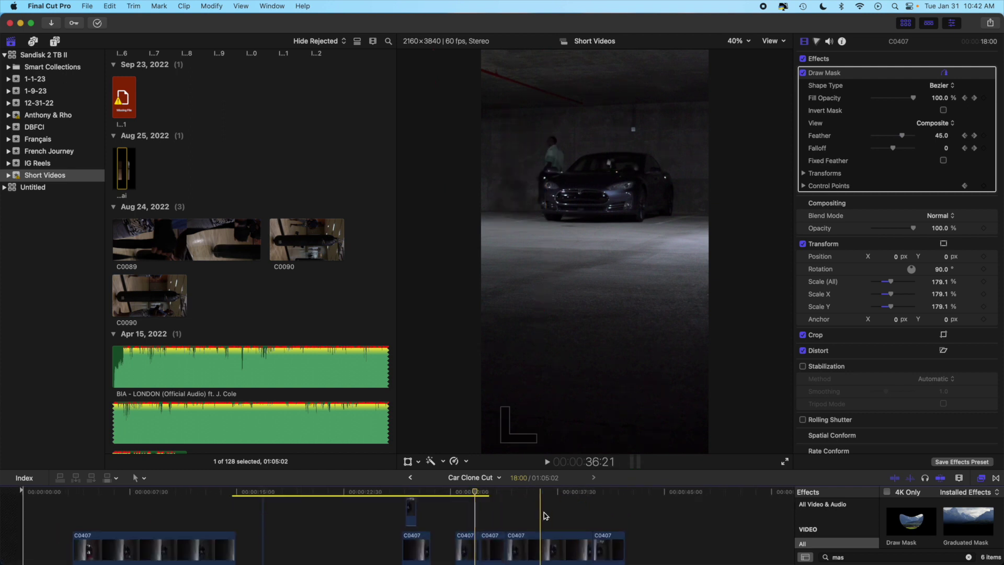
pyautogui.press('super+minus')
pyautogui.press('super+minus')
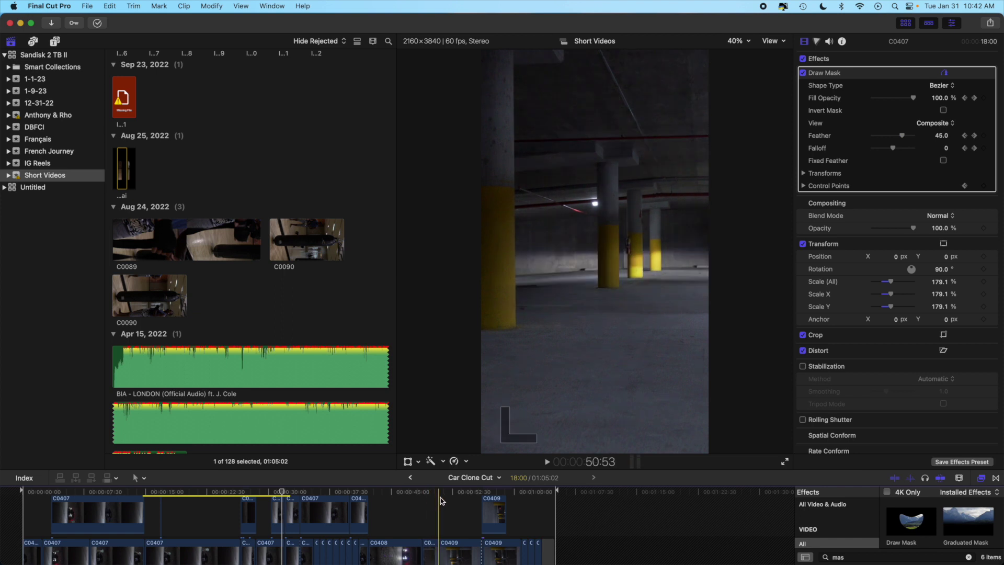
# Zoom the timeline in on clip C0409, trying and undoing moving its segments into the storyline
pyautogui.click(480, 500)
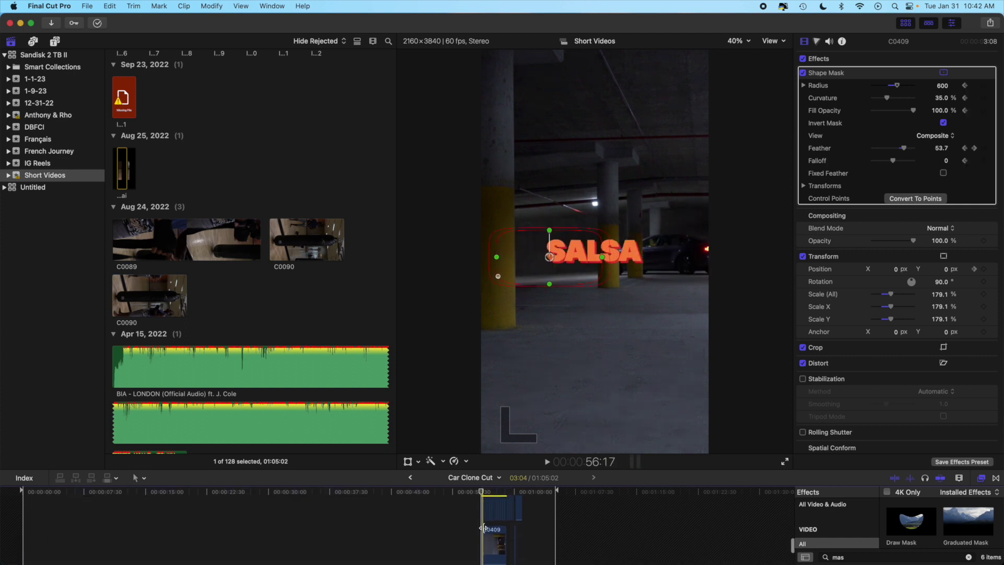
pyautogui.click(492, 503)
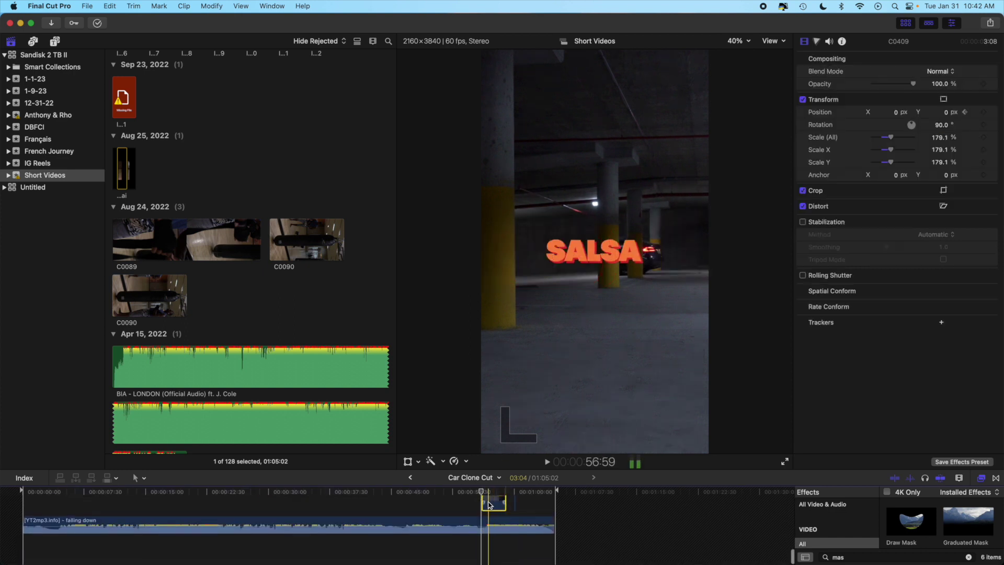
pyautogui.press('super+equal')
pyautogui.press('super+equal')
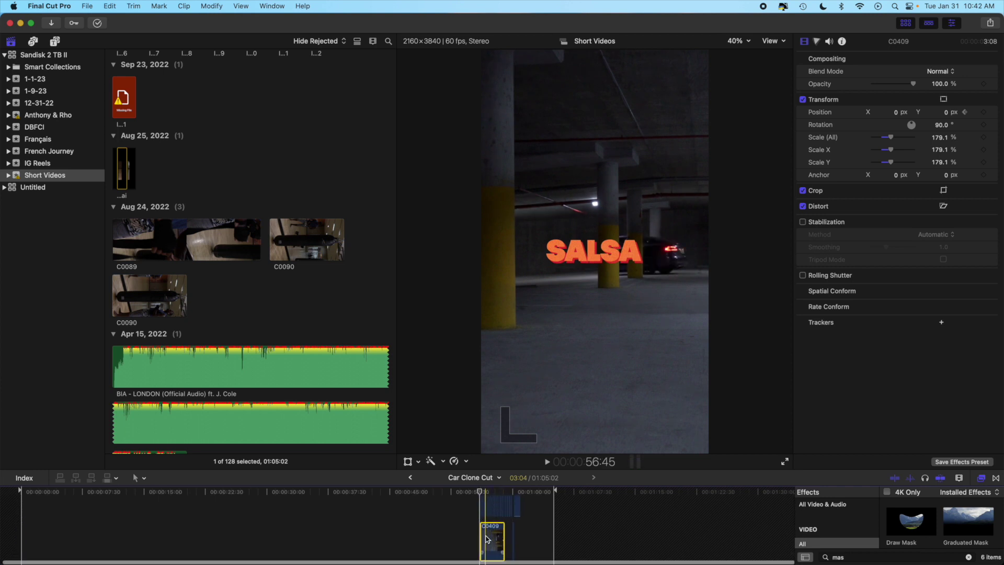
pyautogui.click(485, 536)
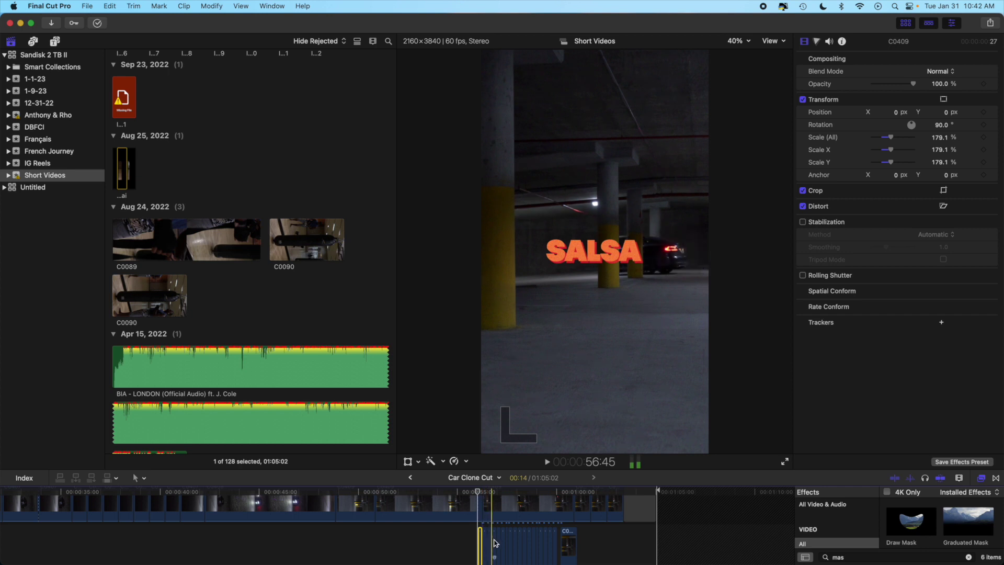
pyautogui.press('super+equal')
pyautogui.press('super+equal')
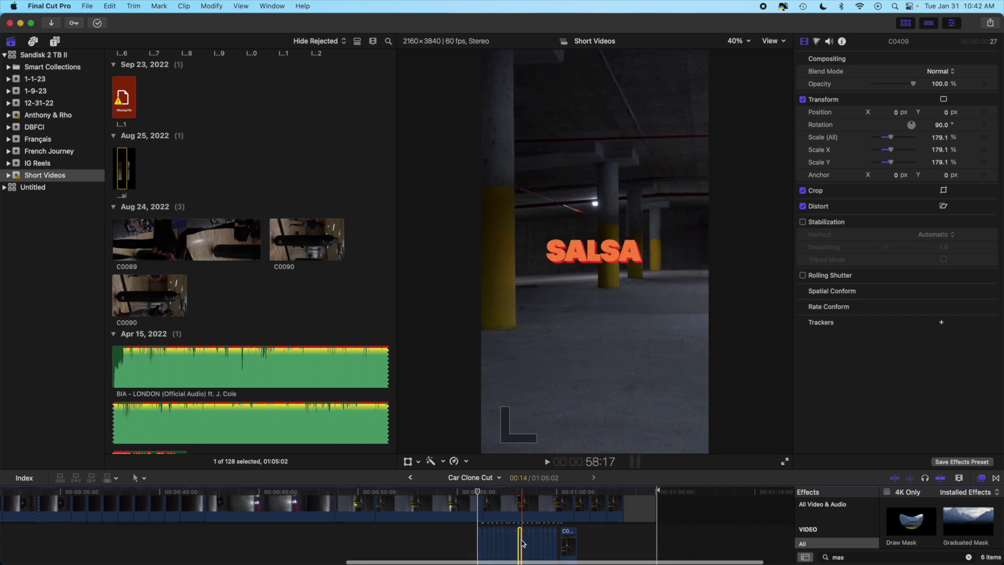
pyautogui.press('alt+super+Down')
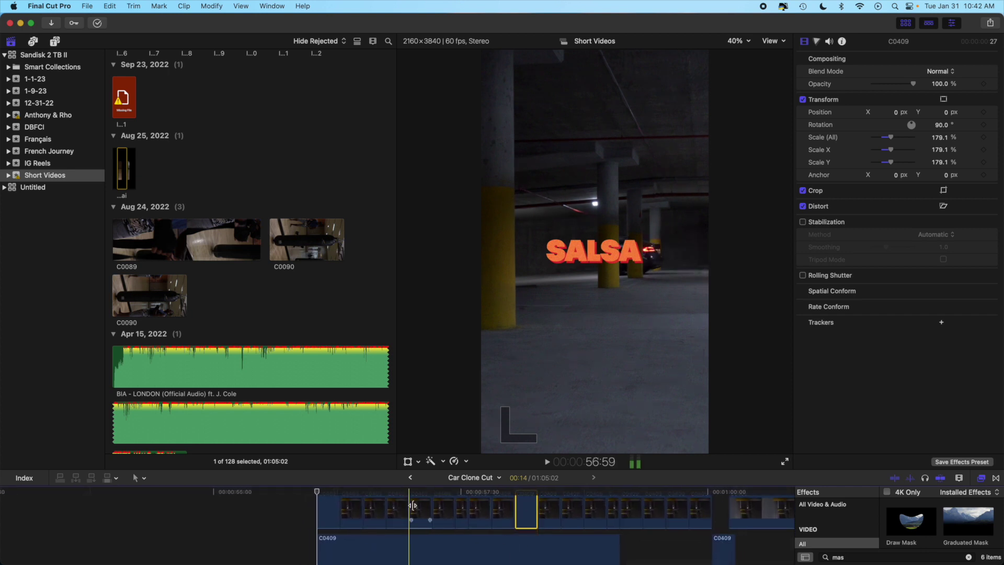
pyautogui.click(397, 510)
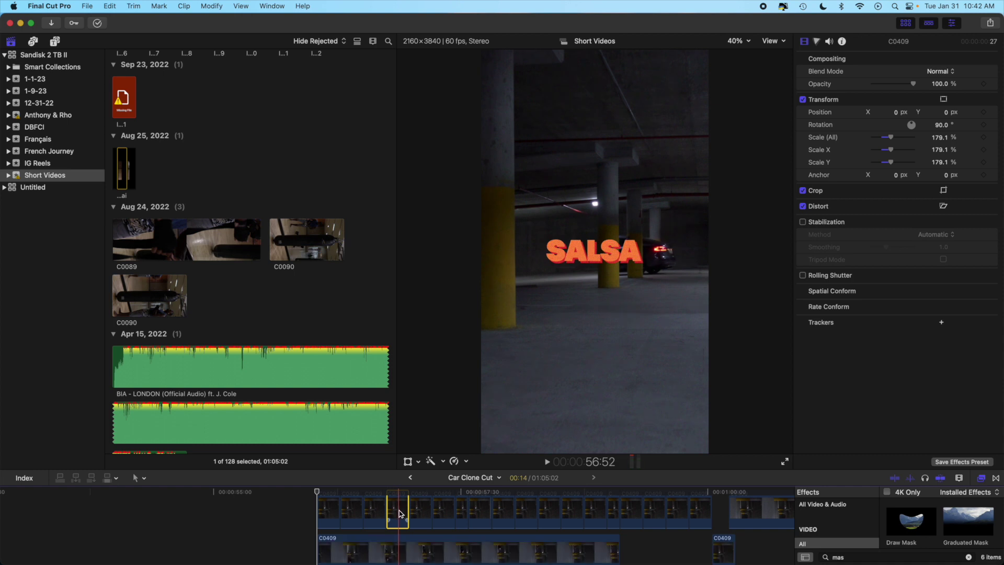
pyautogui.press('super+z')
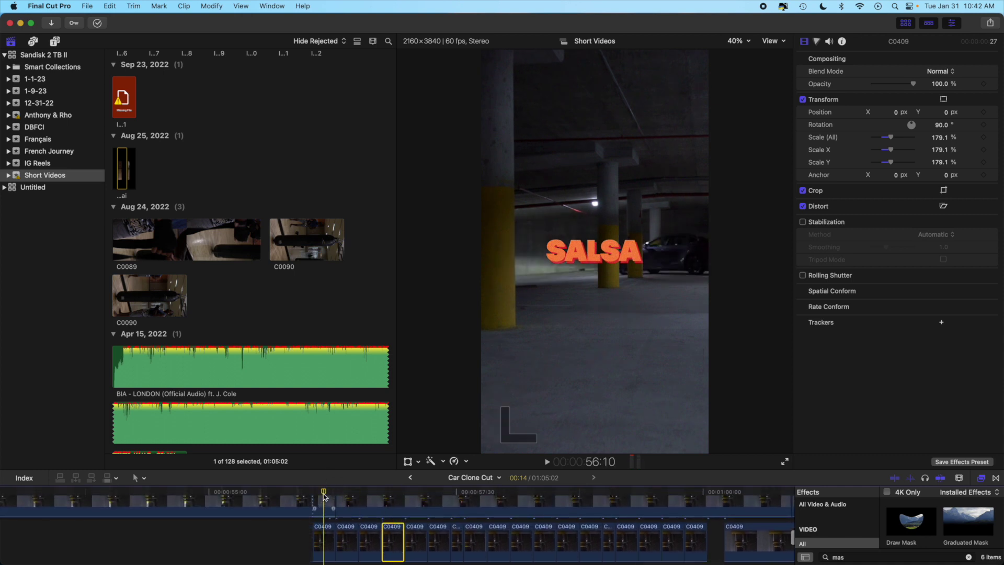
pyautogui.click(323, 534)
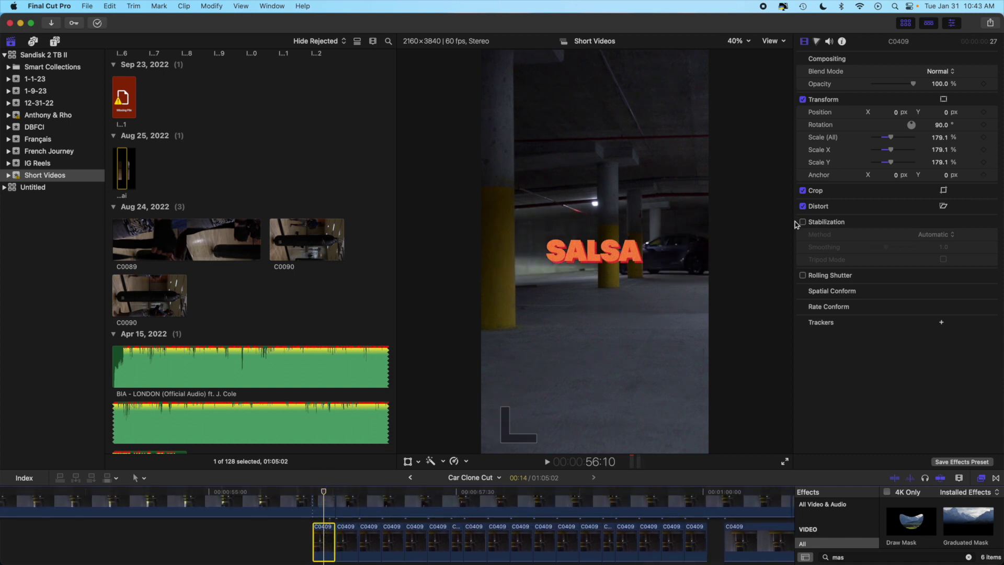
pyautogui.press('super+z')
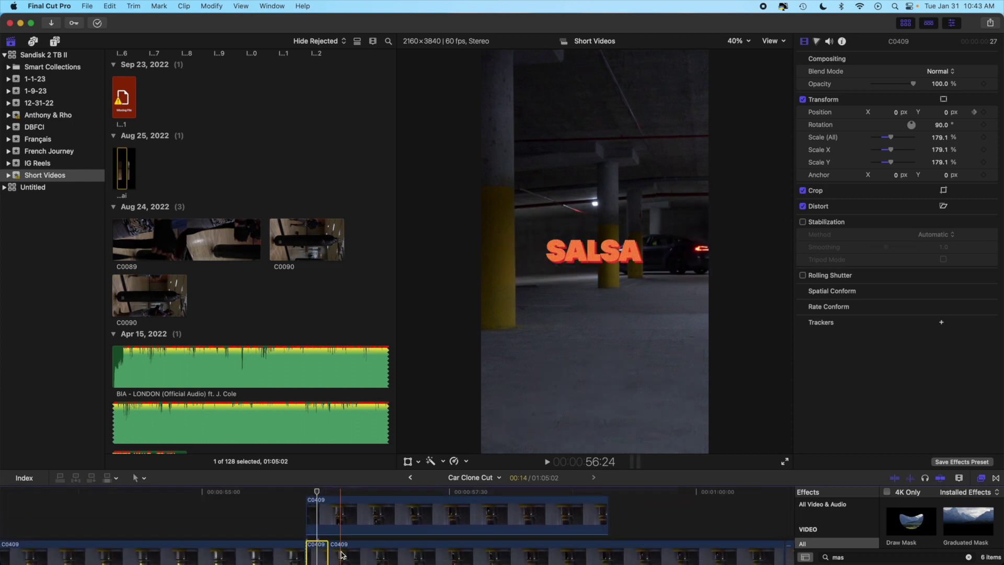
# Select the connected C0409 clip, disable its Shape Mask, and play it unmasked
pyautogui.click(342, 526)
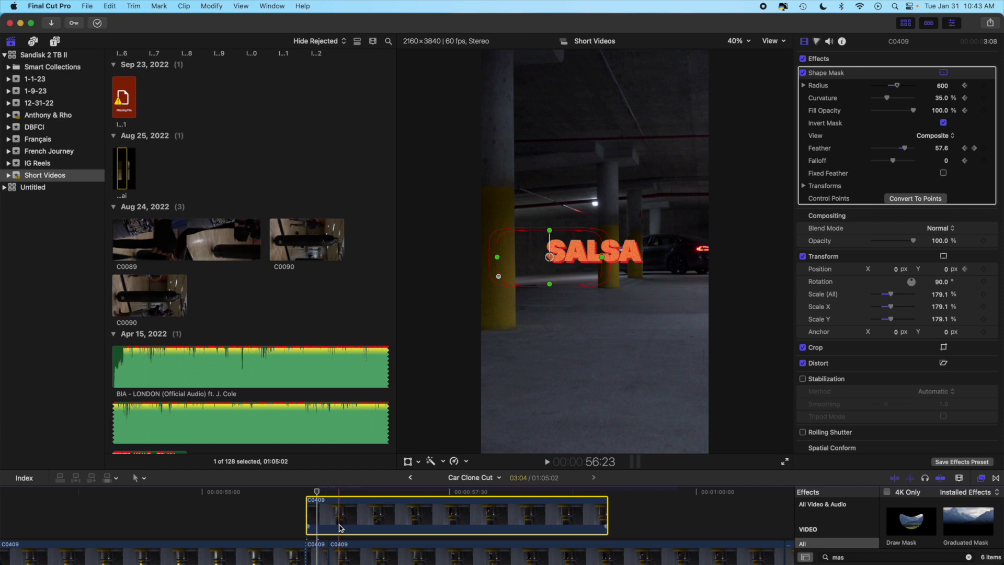
pyautogui.click(365, 554)
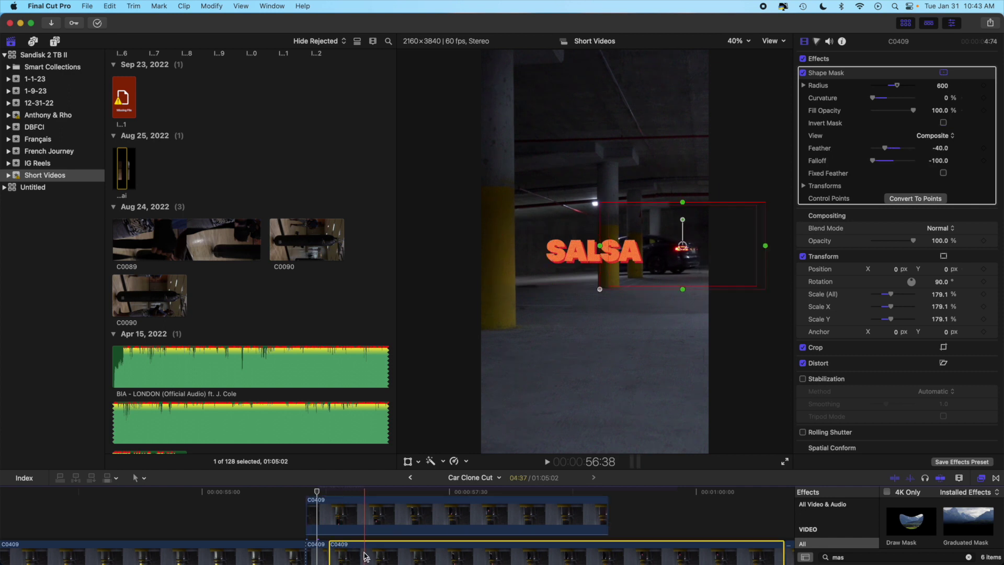
pyautogui.click(346, 521)
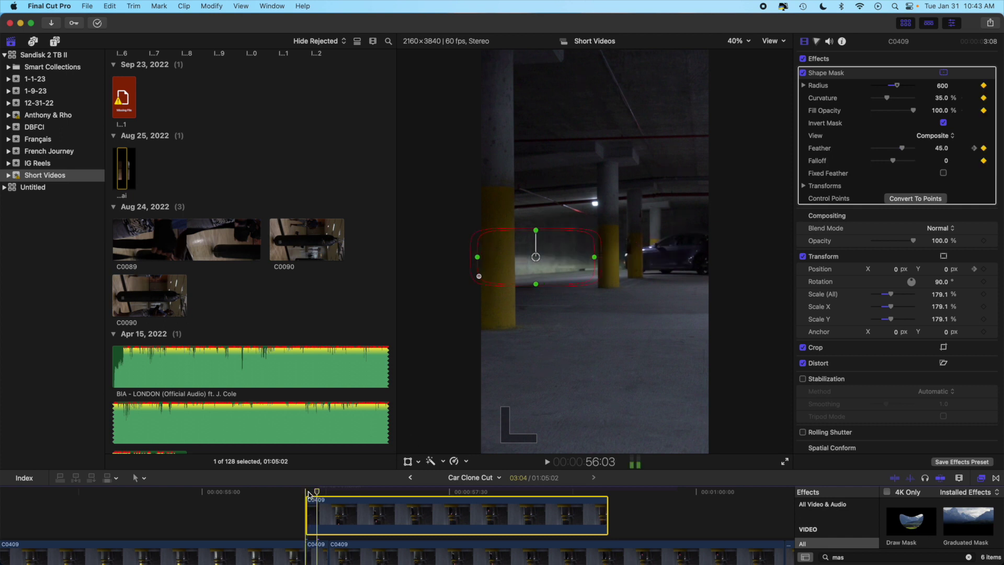
pyautogui.press('Left')
pyautogui.press('Left')
pyautogui.press('Left')
pyautogui.press('Left')
pyautogui.press('Left')
pyautogui.press('Left')
pyautogui.press('Left')
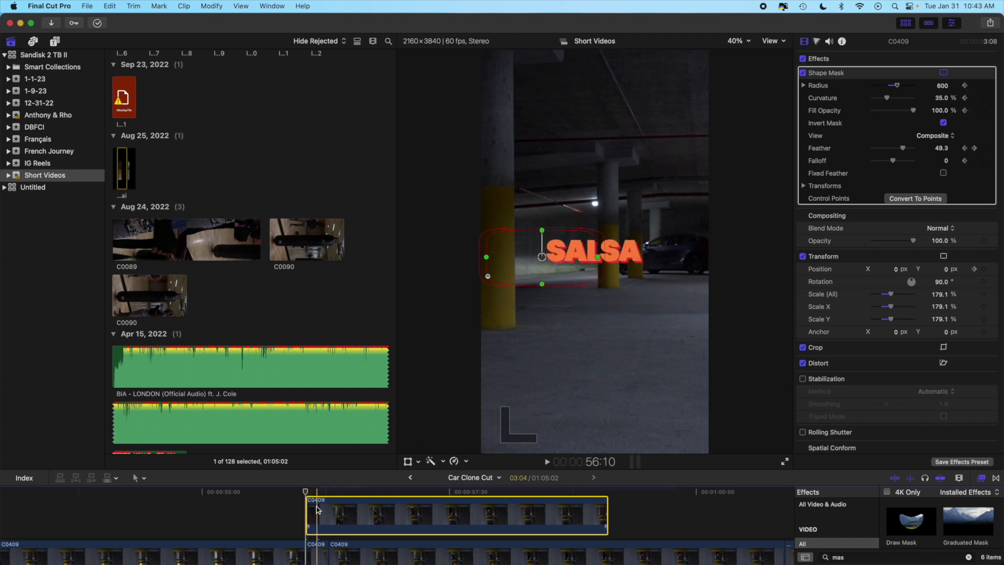
pyautogui.click(804, 73)
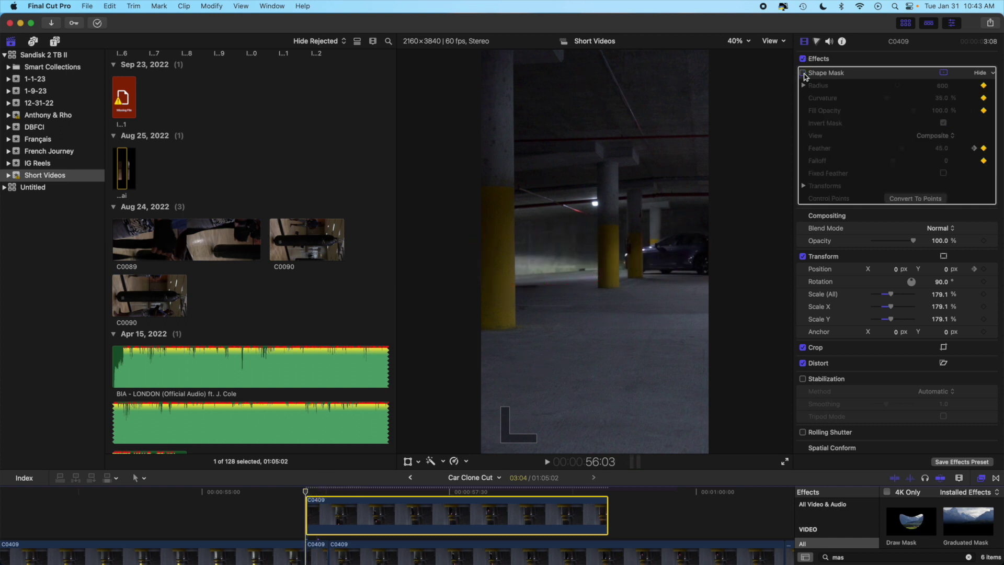
pyautogui.press('space')
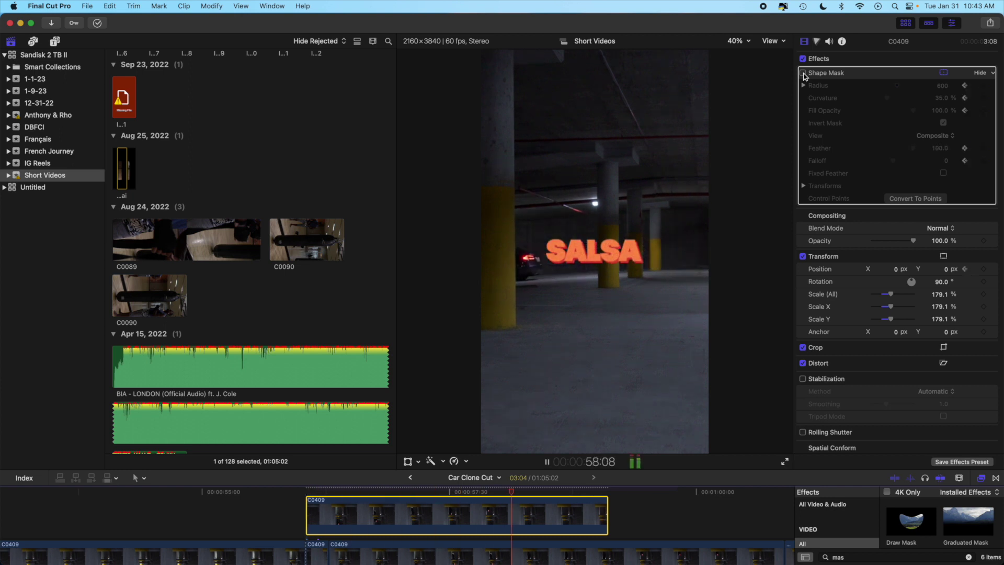
pyautogui.press('space')
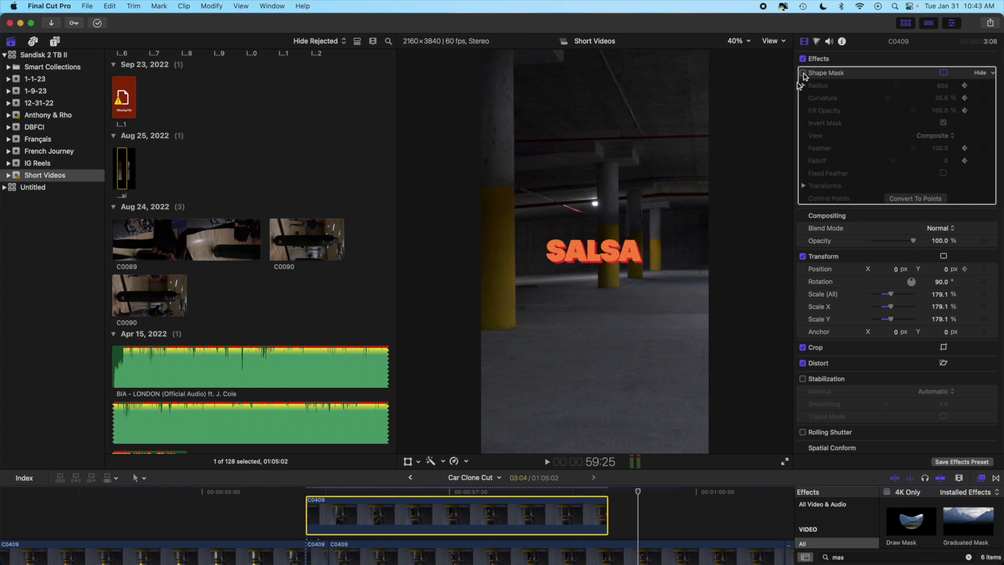
# Re-enable C0409's Shape Mask and play the clip from its start with the mask
pyautogui.click(308, 491)
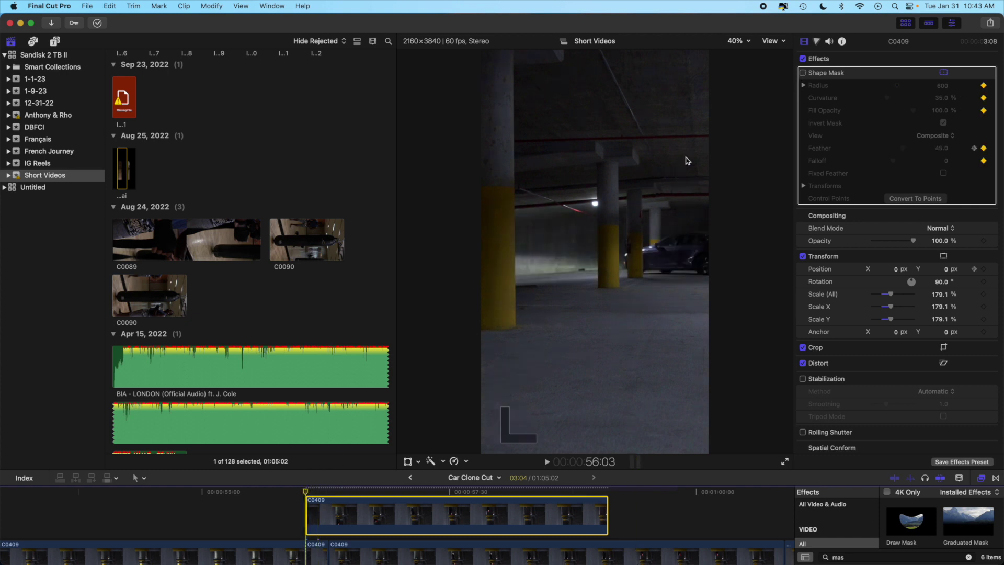
pyautogui.click(803, 73)
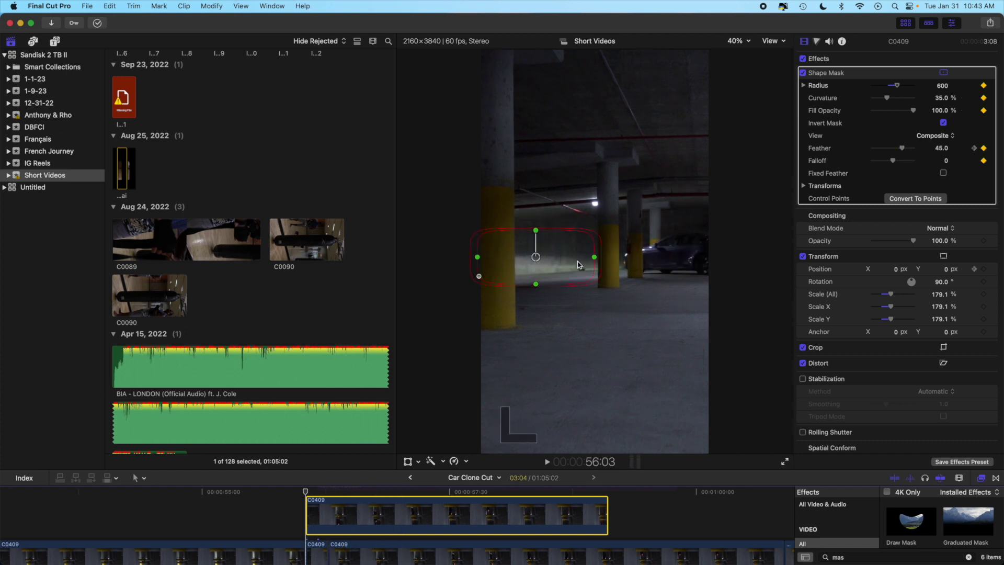
pyautogui.click(305, 492)
pyautogui.press('space')
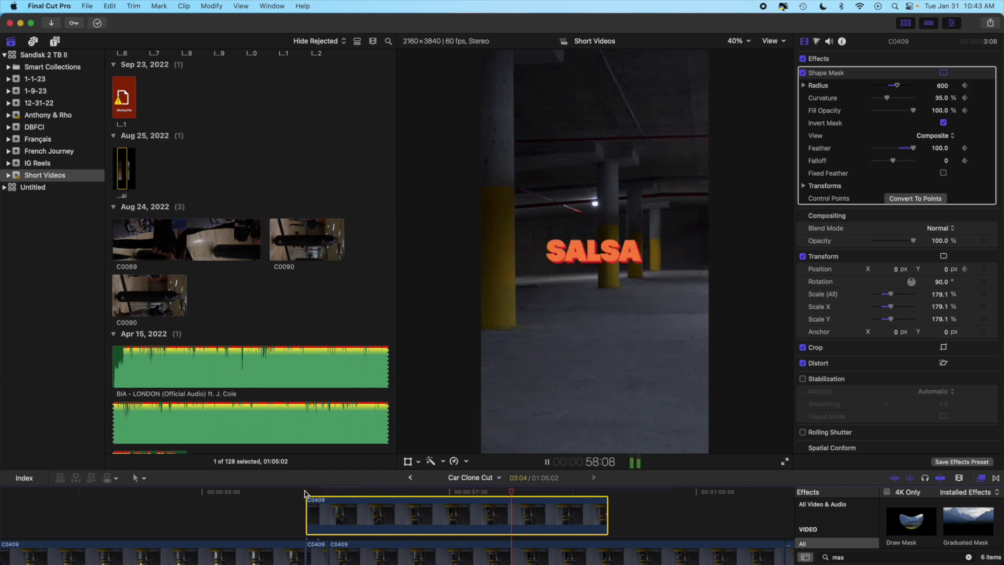
pyautogui.press('space')
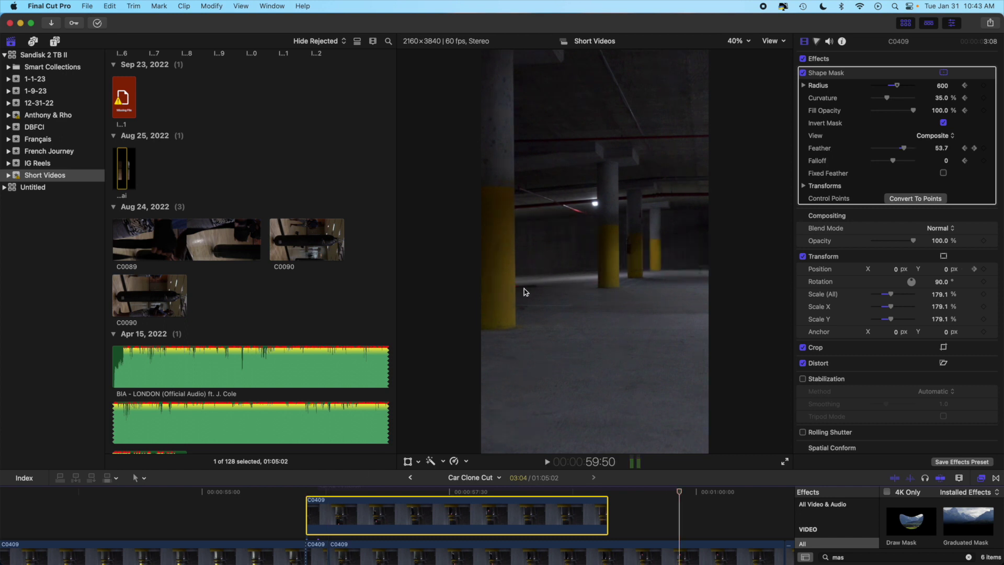
pyautogui.scroll(-2, 340, 518)
# Play briefly from the short C0409 segment, then zoom the timeline out
pyautogui.click(319, 505)
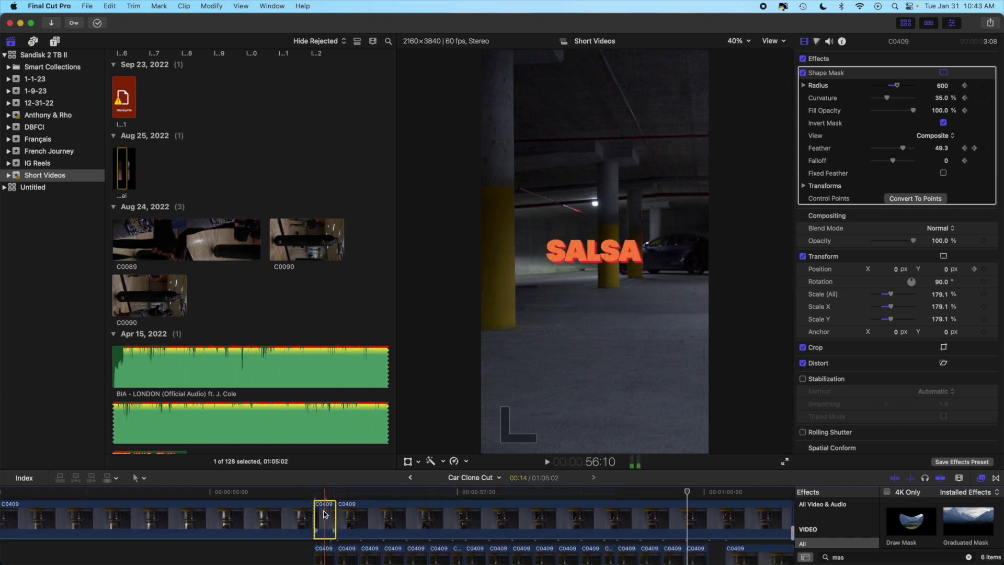
pyautogui.click(318, 496)
pyautogui.press('space')
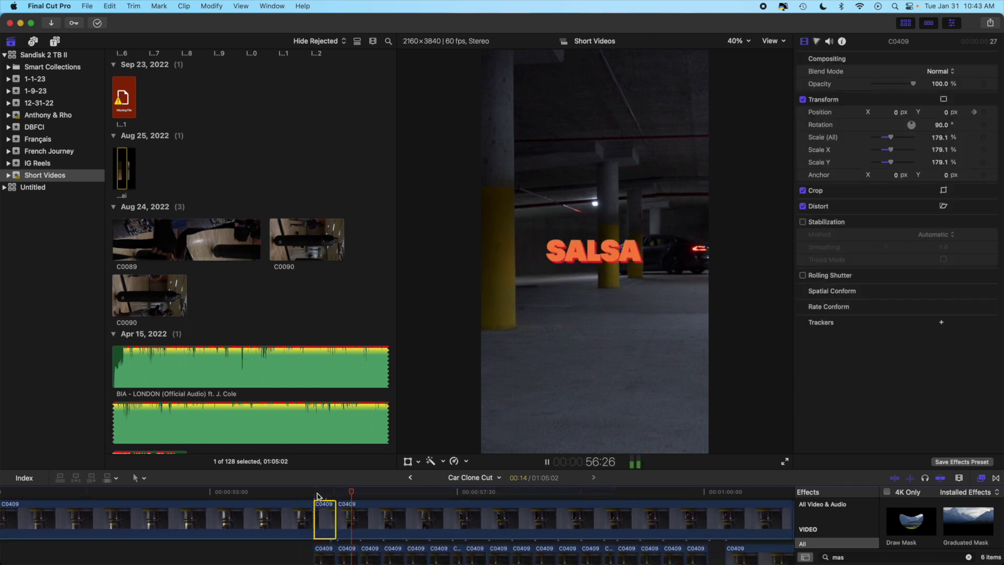
pyautogui.press('space')
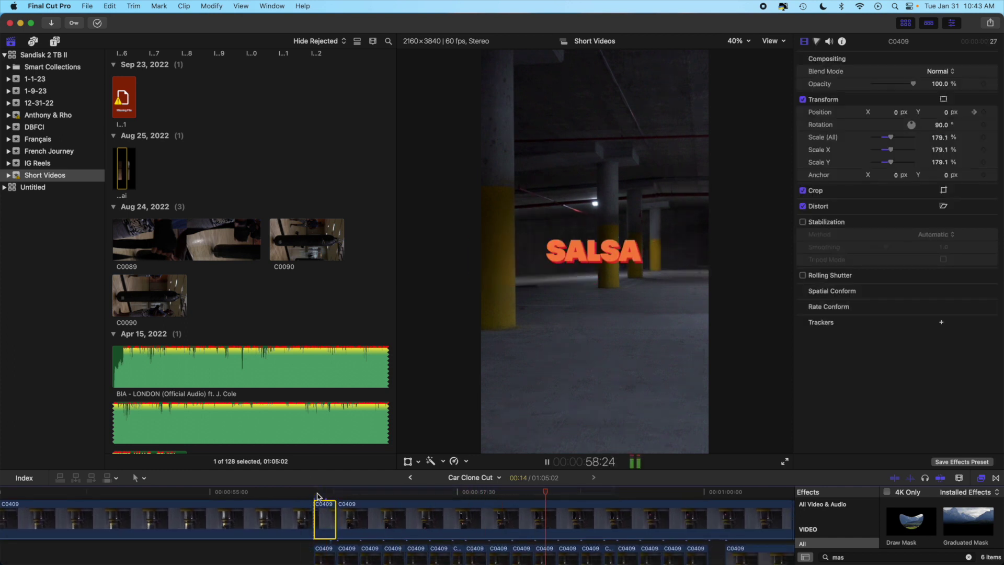
pyautogui.press('super+minus')
pyautogui.press('super+minus')
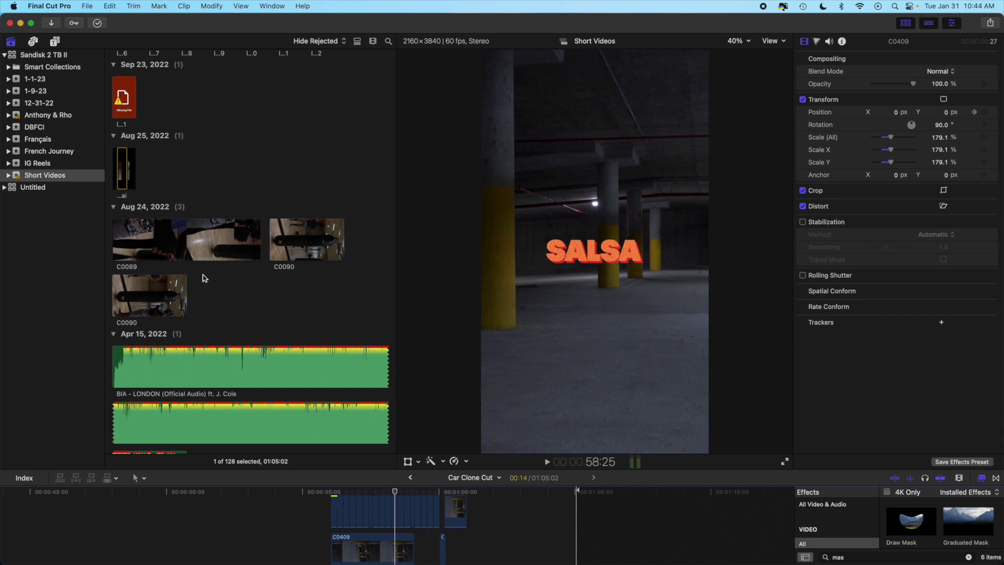
# Preview clip C0089 in the Browser, browse the clips, and return to the project timeline
pyautogui.click(201, 252)
pyautogui.scroll(20, 194, 259)
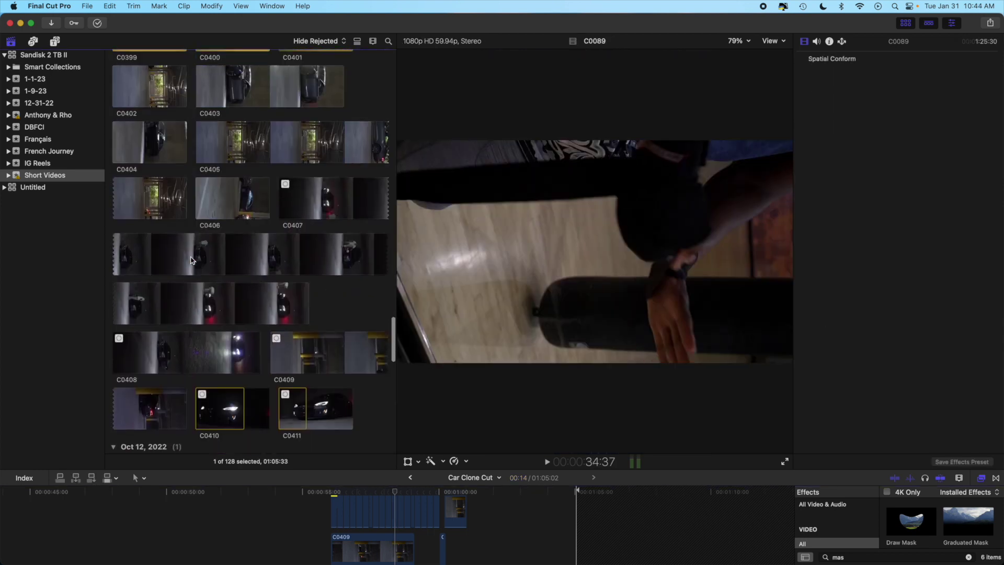
pyautogui.scroll(20, 191, 260)
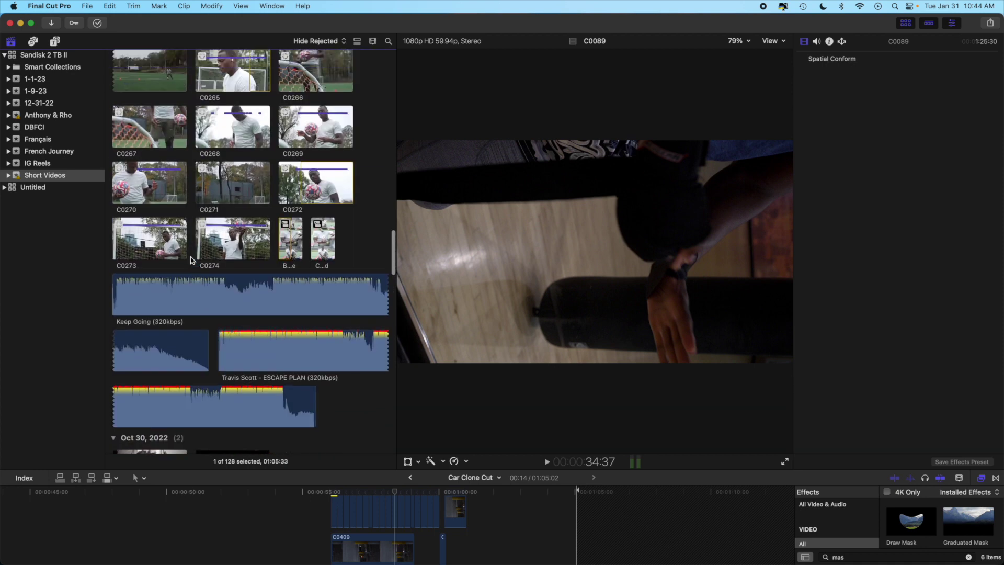
pyautogui.scroll(20, 192, 260)
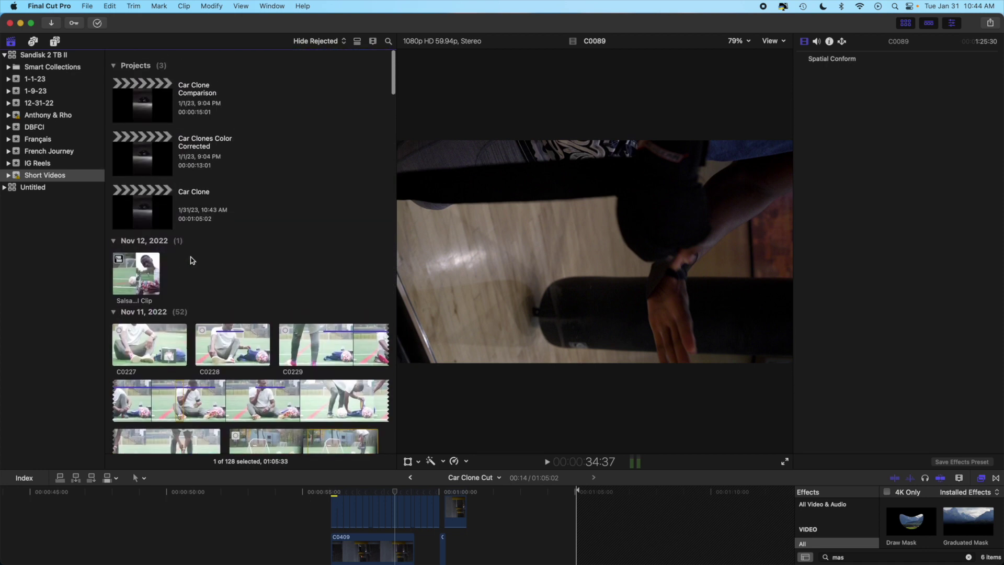
pyautogui.scroll(-15, 191, 260)
pyautogui.click(343, 523)
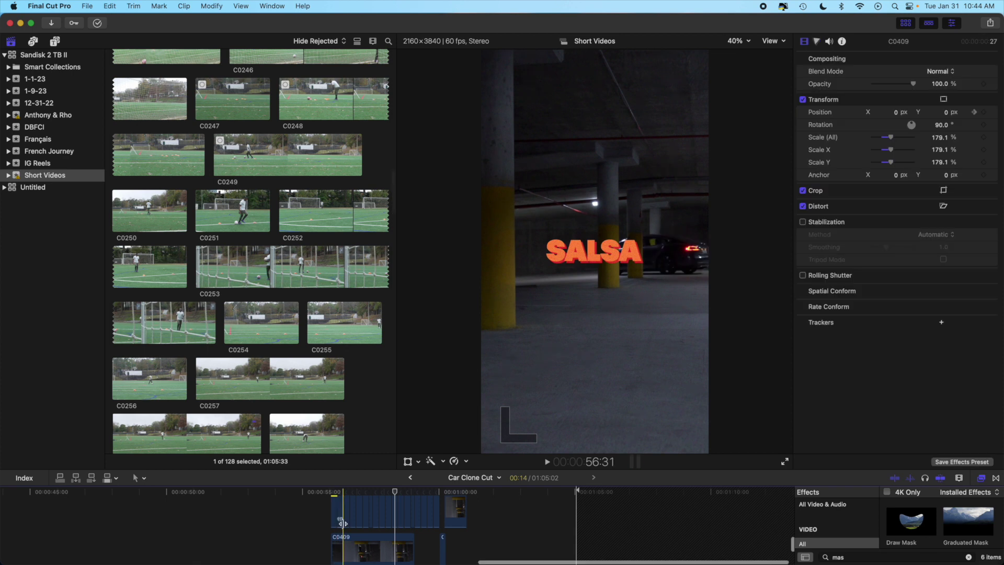
pyautogui.scroll(-5, 343, 523)
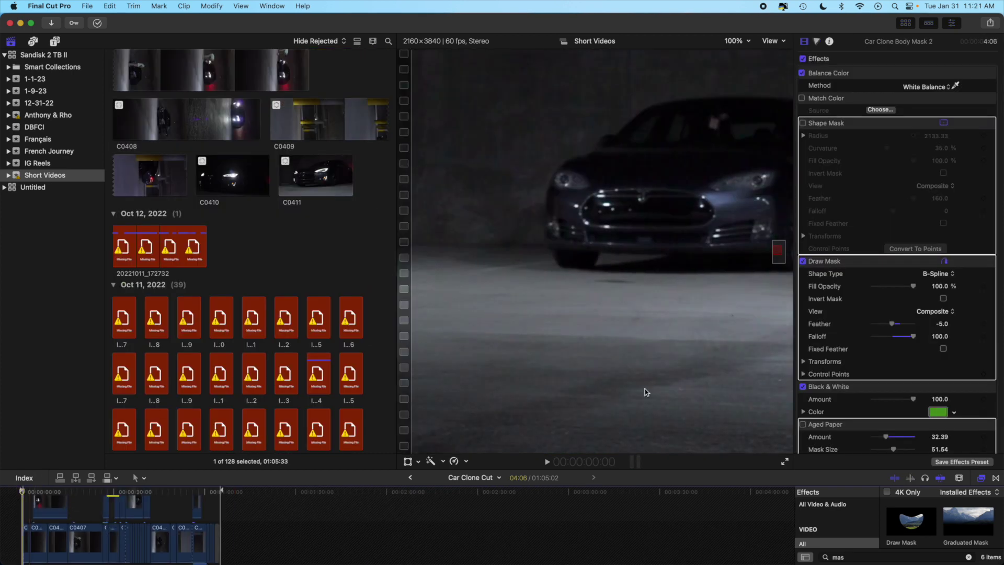
# Fit the vertical frame in the viewer and play Car Clone Cut full screen to its end
pyautogui.click(748, 41)
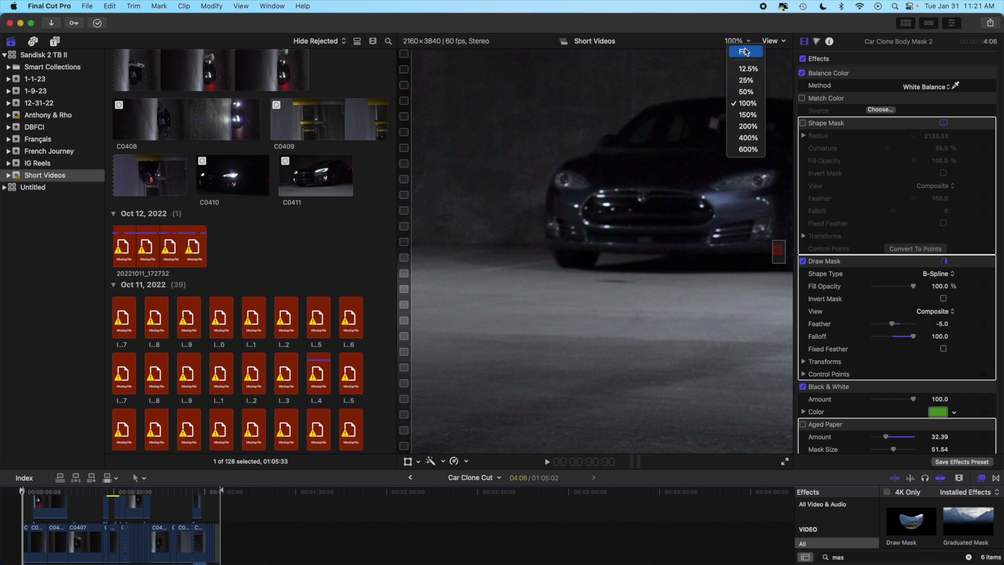
pyautogui.click(745, 53)
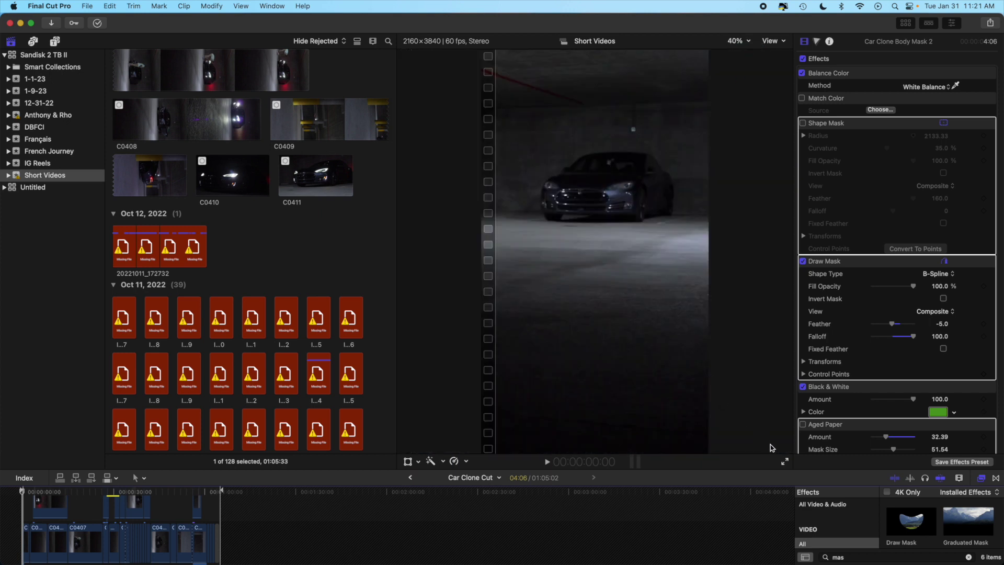
pyautogui.click(784, 464)
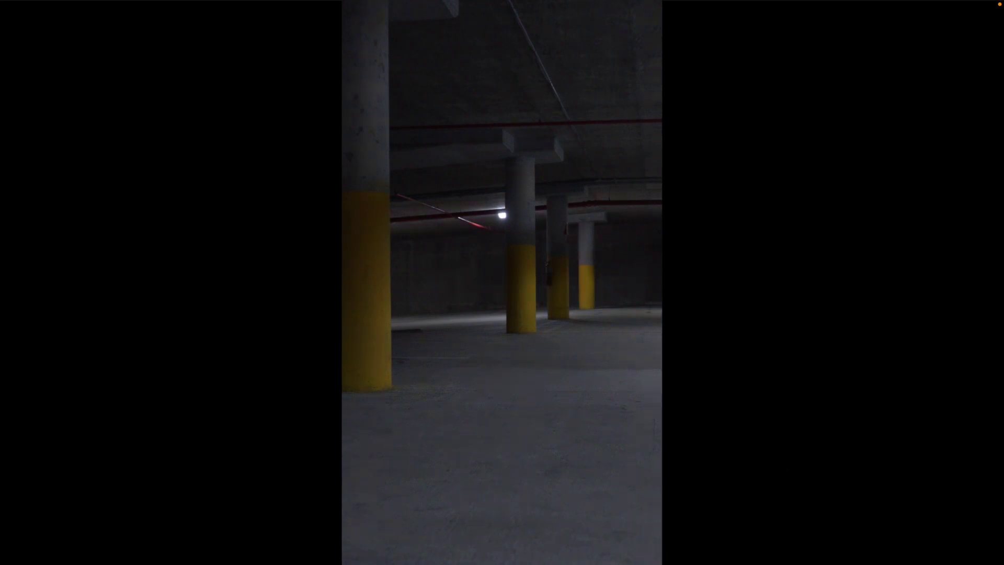
pyautogui.press('Escape')
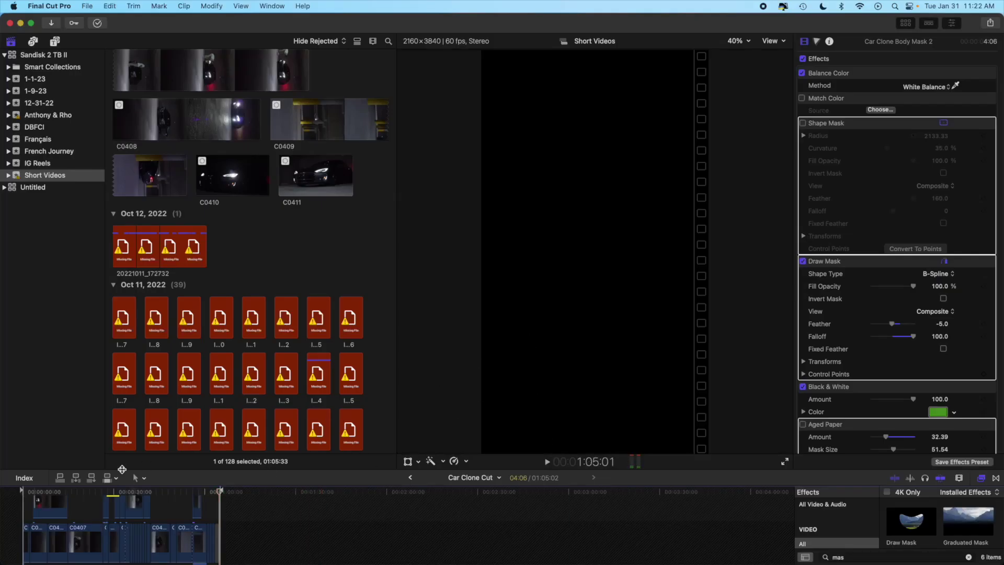
# Select the opening connected C0407 clip to show its Shape Mask: Radius 600, Curvature 35%, Feather 45
pyautogui.click(62, 503)
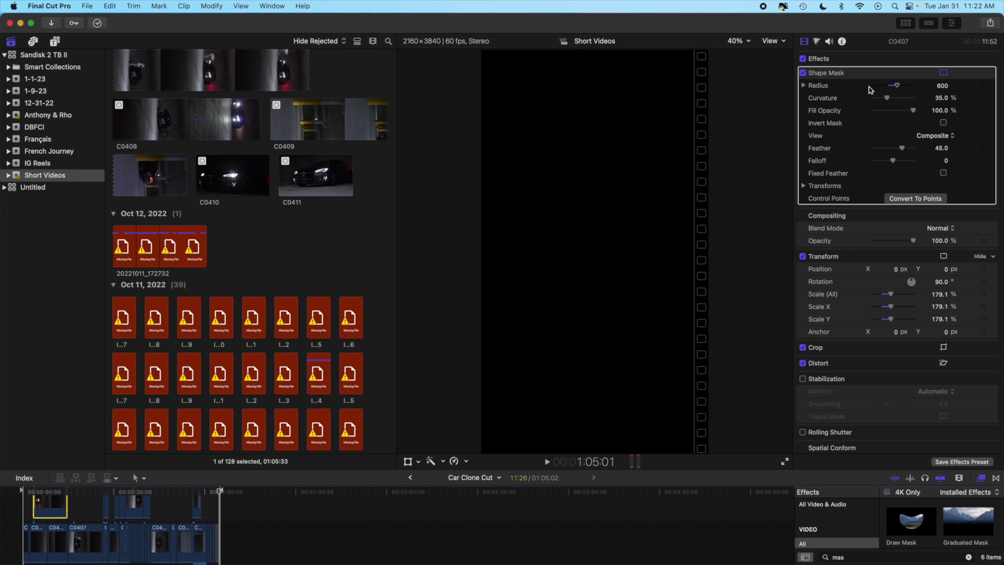
pyautogui.click(567, 422)
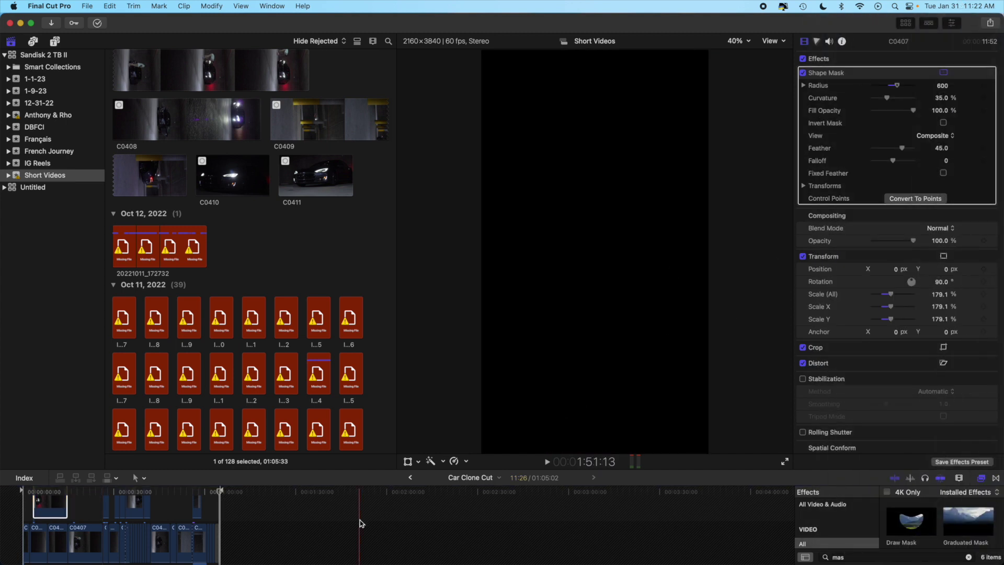